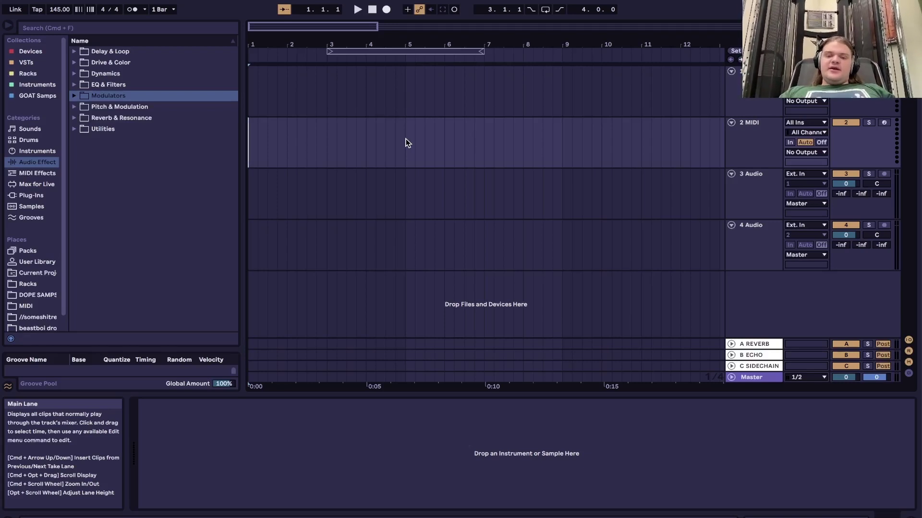
Search for "hi hat" and load UNKWN Hi-Hat - 3.wav as the instrument of the second MIDI track
click(758, 190)
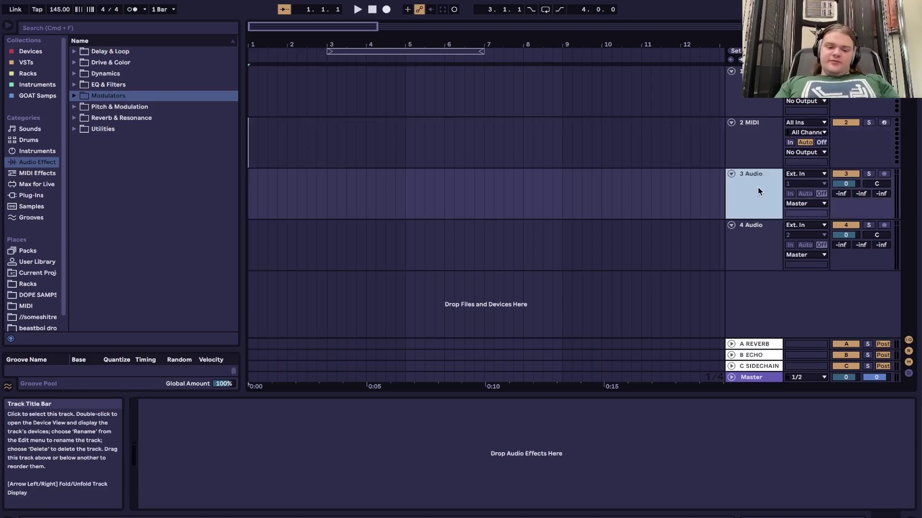
key(super+f)
text(hi hat)
click(112, 84)
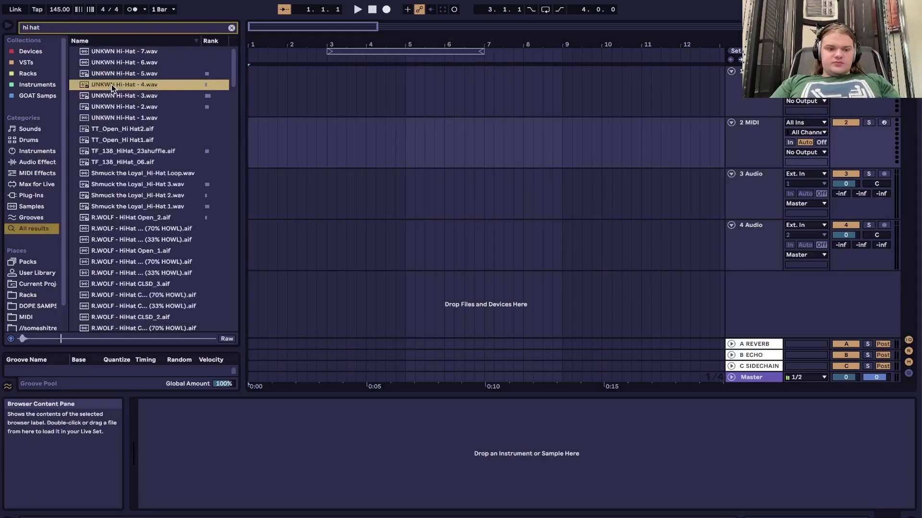
click(142, 96)
drag(143, 96, 175, 416)
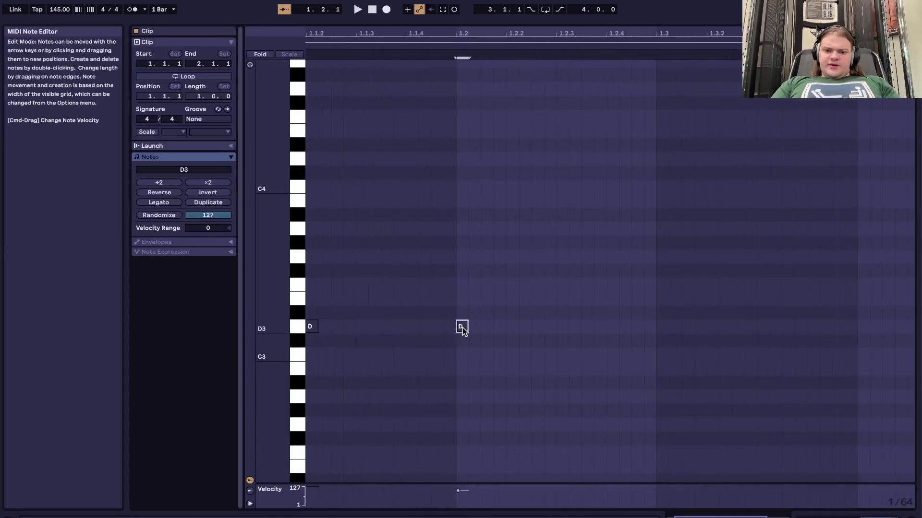
Lengthen the D3 note near beat 1.2, adjust its velocity, and duplicate the notes to play on every beat
double_click(510, 321)
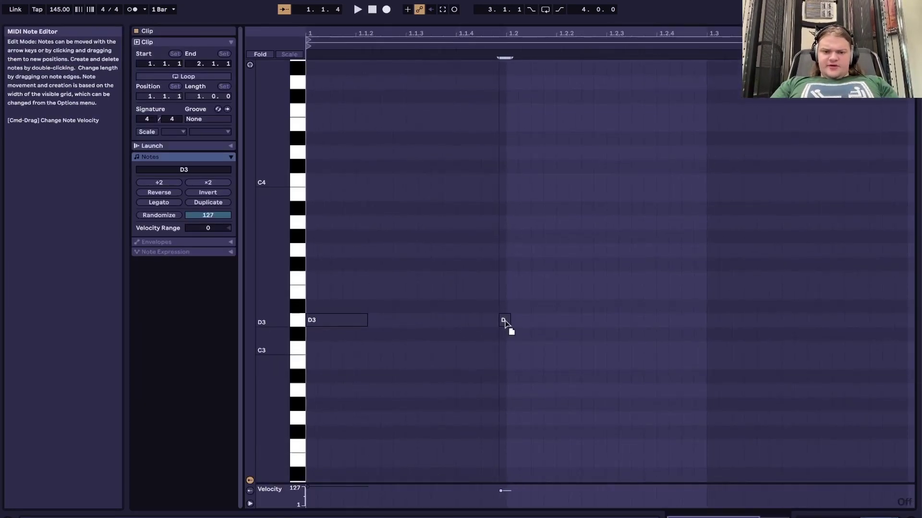
drag(512, 321, 568, 321)
key(space)
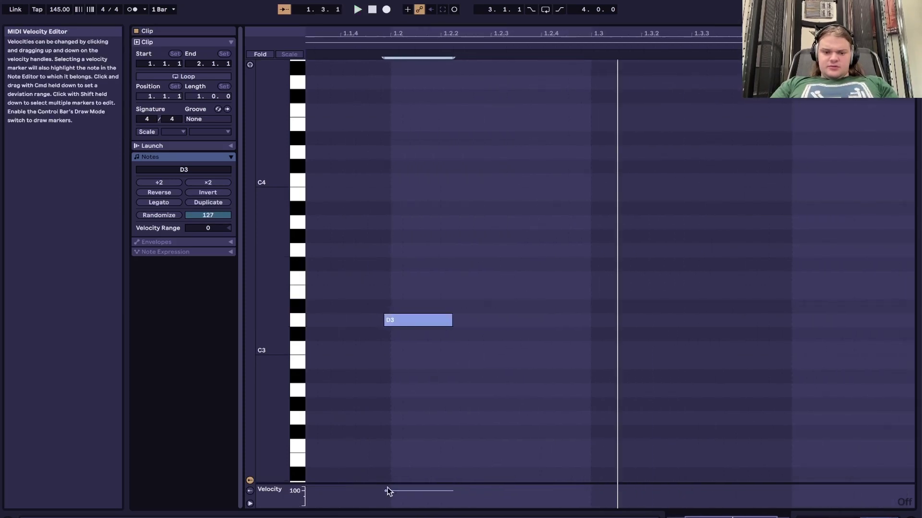
drag(387, 490, 386, 485)
key(minus)
key(super+a)
key(super+d)
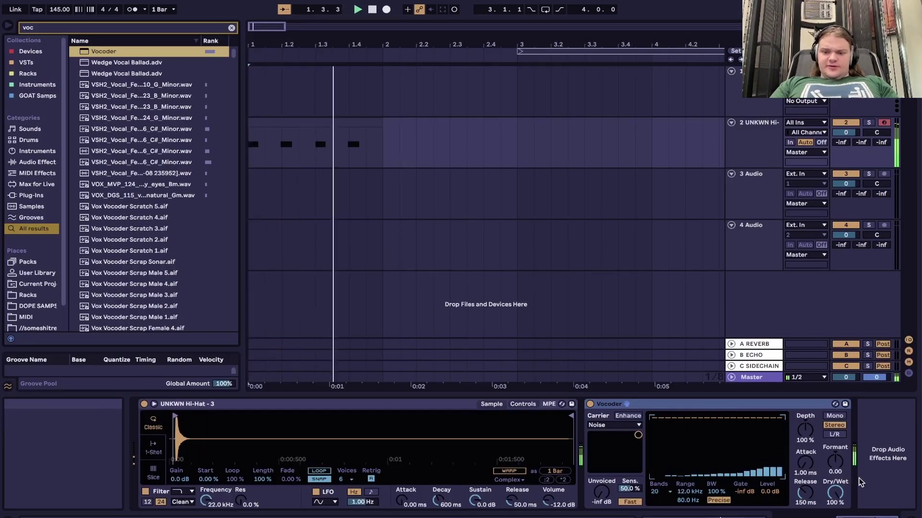
Set the Vocoder's formant to about 6.40, depth to 115 % and release to about 290 ms
drag(835, 462, 835, 453)
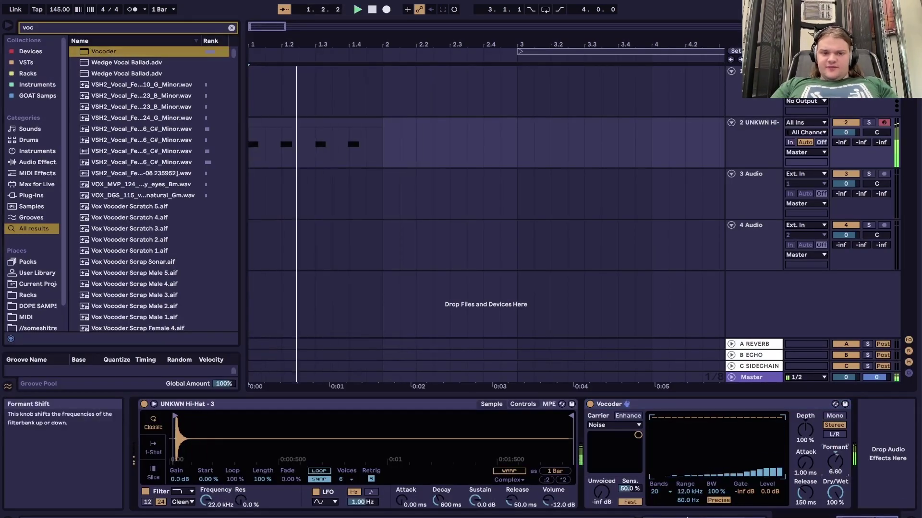
drag(805, 431, 805, 423)
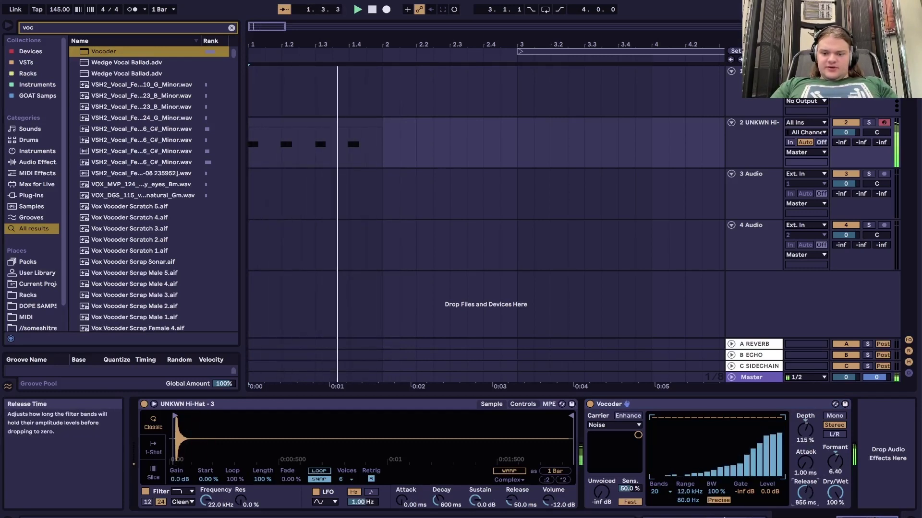
drag(805, 493, 805, 485)
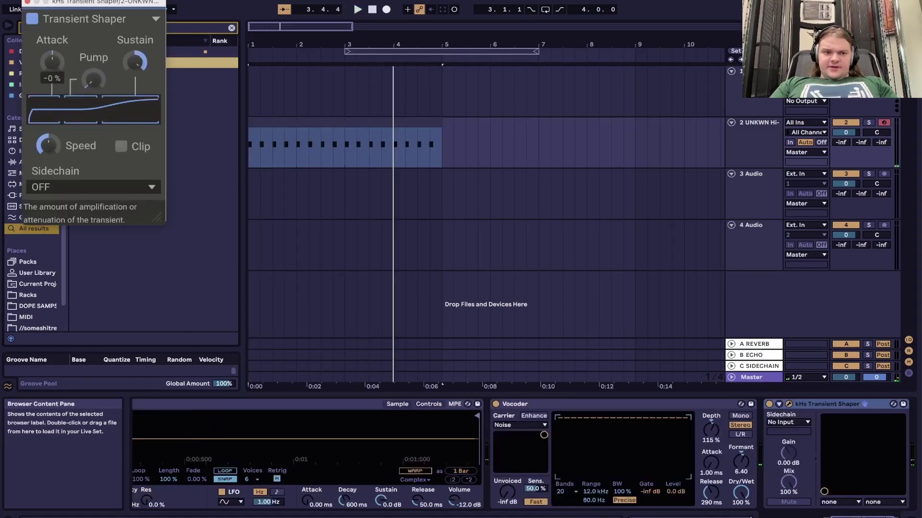
Lower the attack and raise the speed in Transient Shaper, audition the loop, and close the plug-in window
key(space)
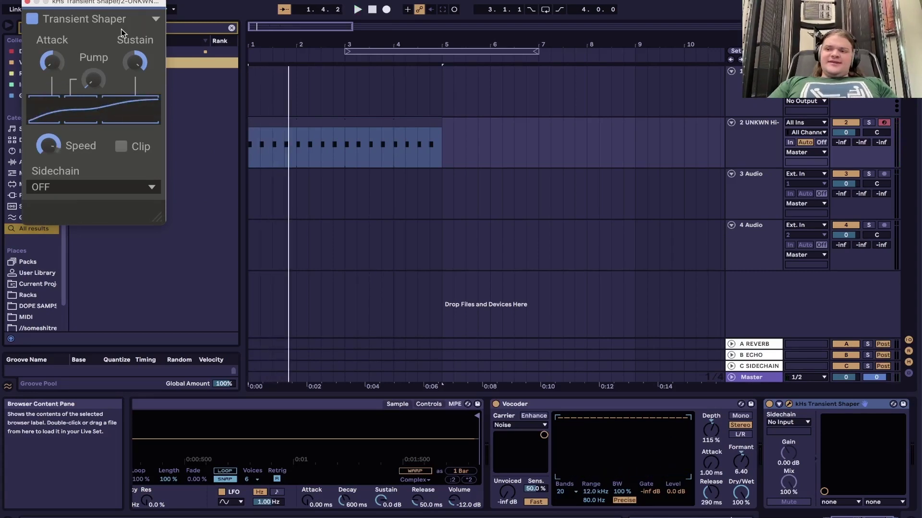
key(space)
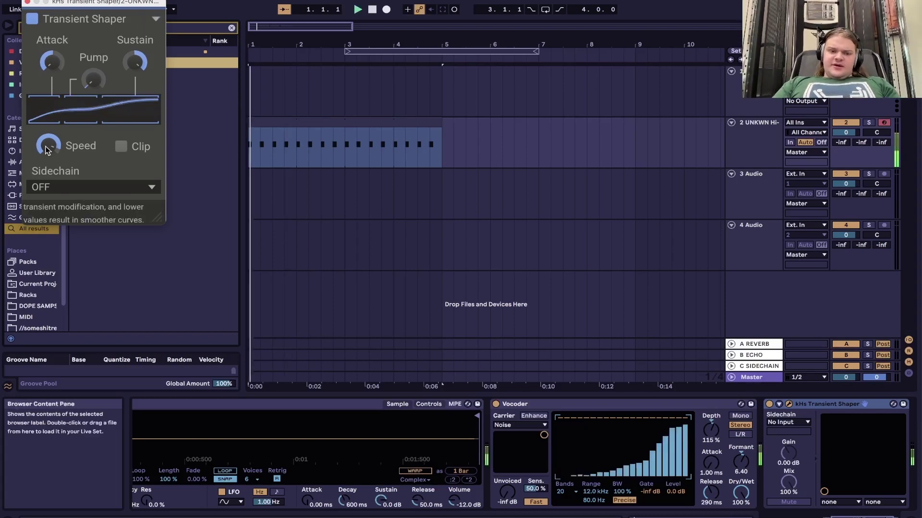
key(space)
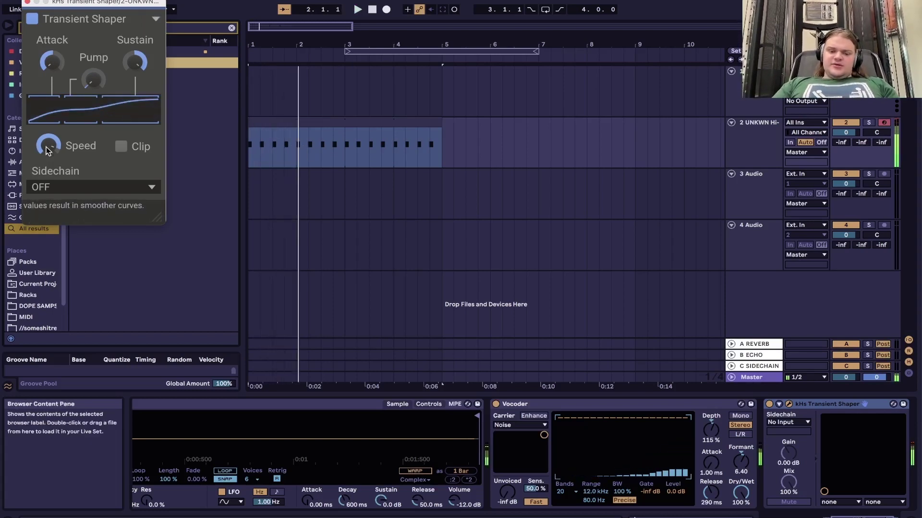
click(28, 2)
Search for "auto eq" and add the [DNK] Auto-EQ.adg rack after Transient Shaper
key(super+f)
text(auto eq)
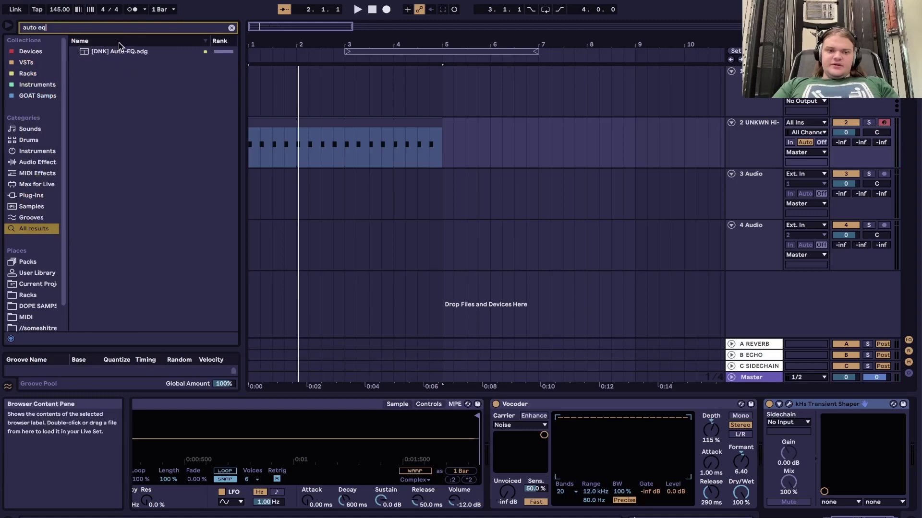
click(119, 52)
key(Return)
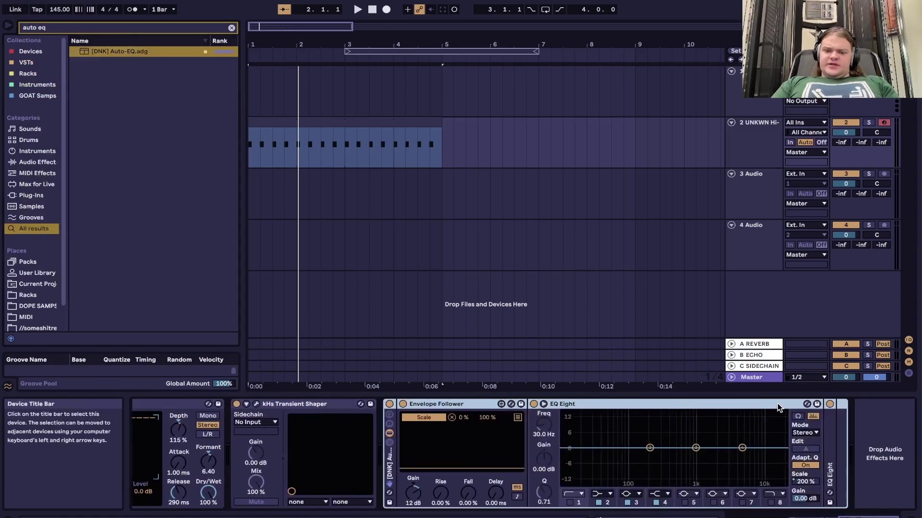
Set EQ Eight's low cut to about 220 Hz, cut band 3 to -5.58 dB at 1.21 kHz, and lower the Envelope Follower's gain
drag(595, 456, 654, 457)
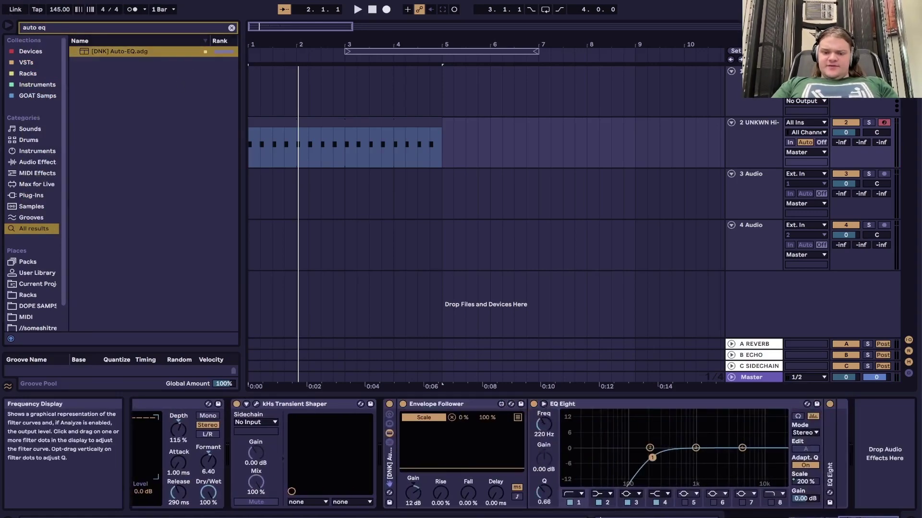
key(space)
click(696, 448)
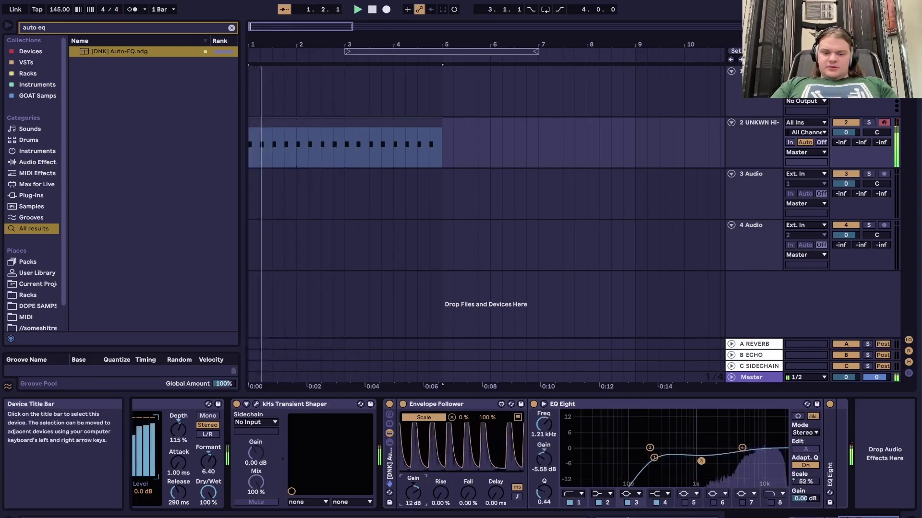
mouse_move(413, 492)
mouse_down()
mouse_move(413, 509)
mouse_move(413, 488)
mouse_up()
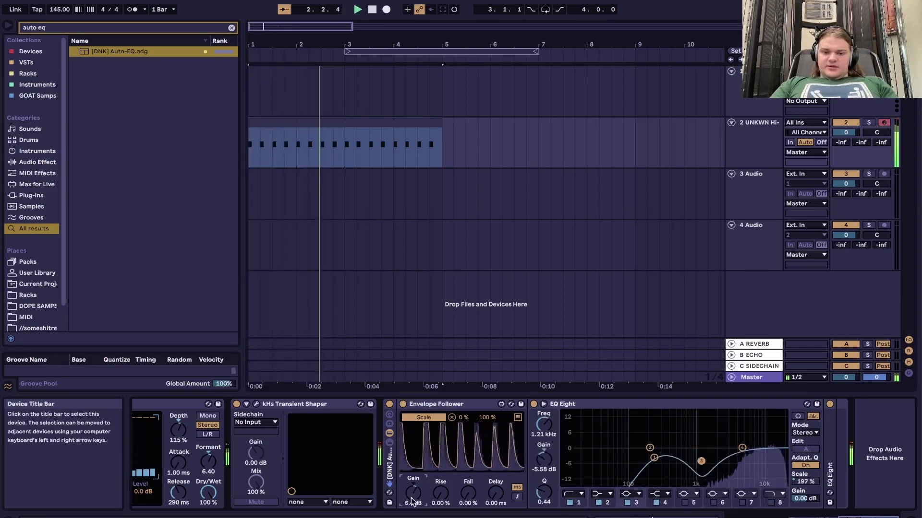
Duplicate EQ Eight, boost band 4 by about 1.61 dB at 3.83 kHz, and set the copy's output gain to -3.19 dB
click(835, 442)
key(ctrl+d)
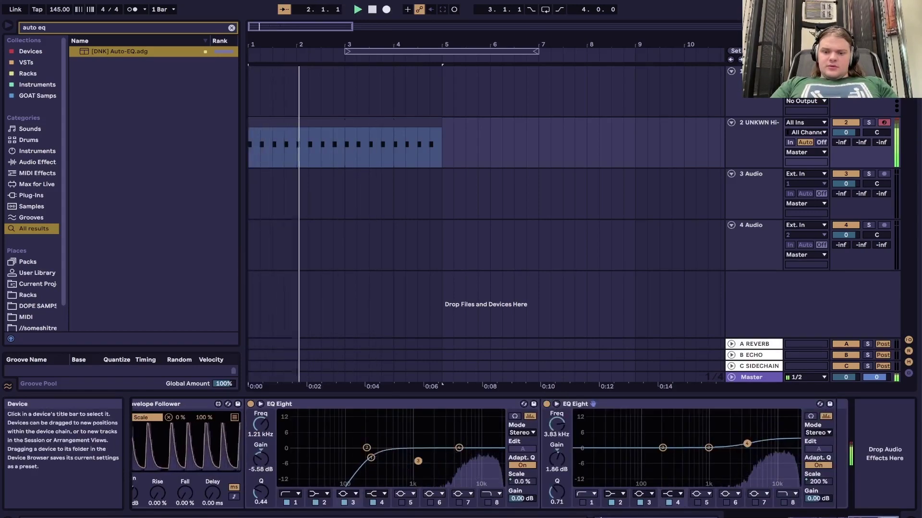
drag(820, 499, 821, 512)
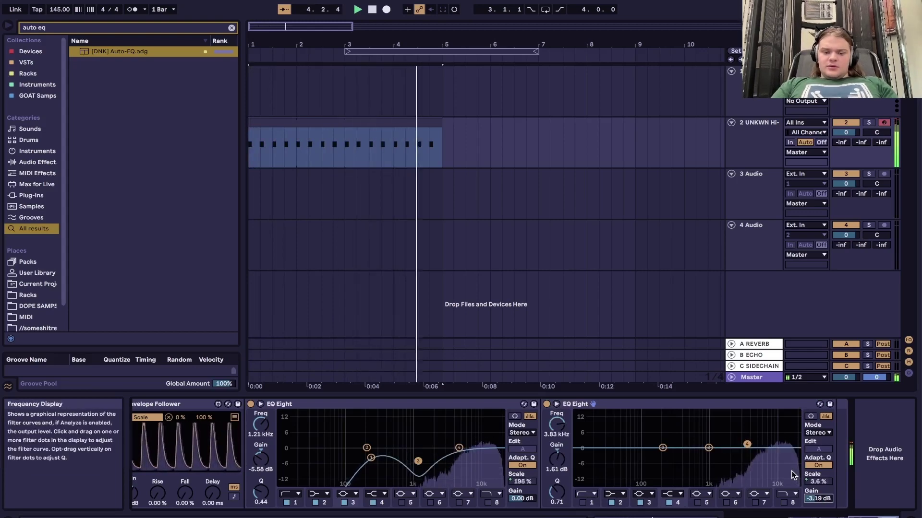
Add Chorus-Ensemble to the end of the chain with dry/wet at 21 % and amount at 34 %
text(chor)
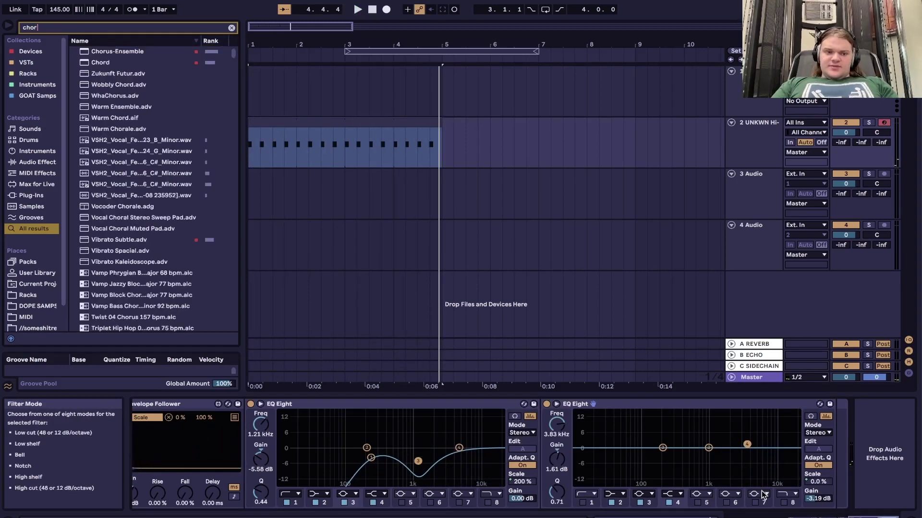
double_click(137, 52)
key(space)
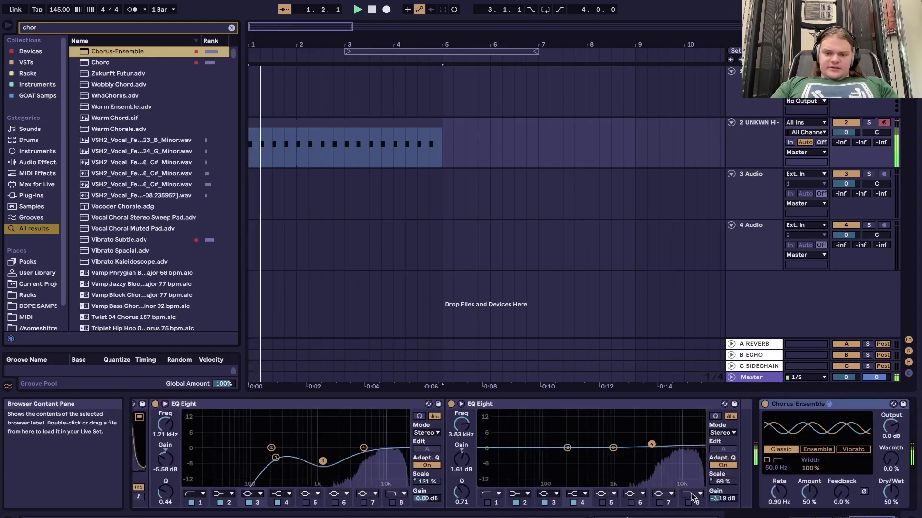
drag(829, 492, 829, 512)
drag(748, 492, 747, 504)
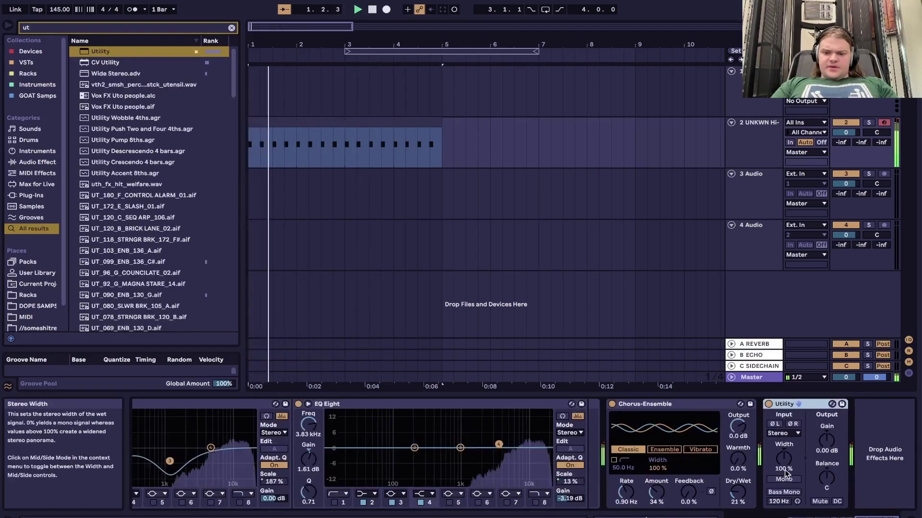
Switch Utility's width control to Mid/Side mode and set it to 33S
right_click(788, 459)
click(792, 463)
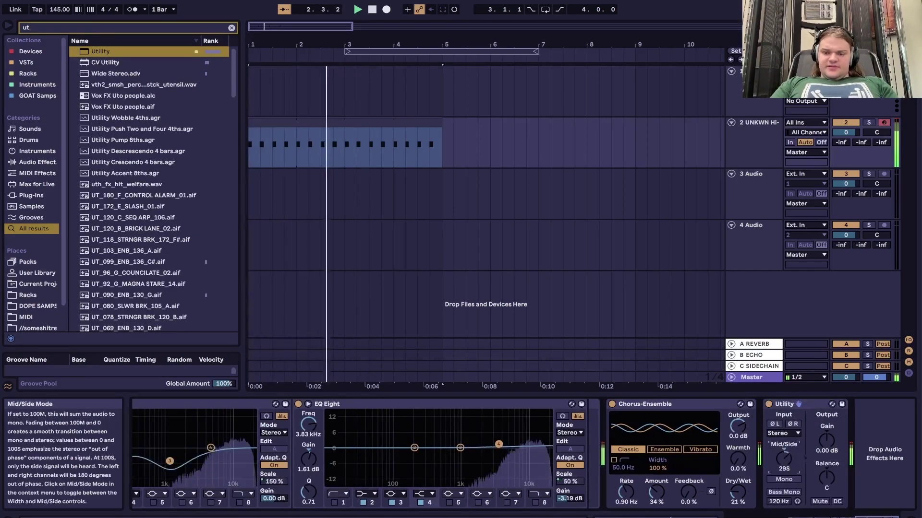
Add a Glue Compressor after Utility, set its threshold to about -8.57 dB, and raise the makeup gain
key(ctrl+f)
text(glue)
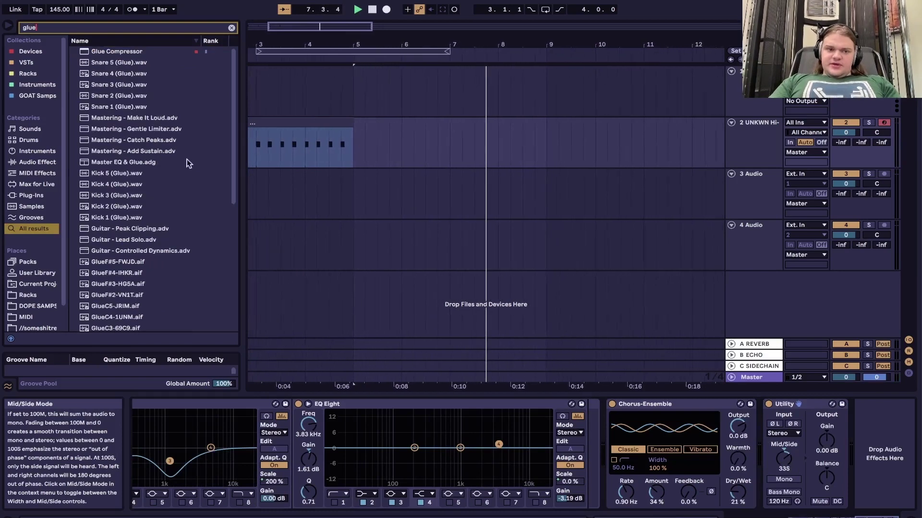
drag(115, 51, 884, 454)
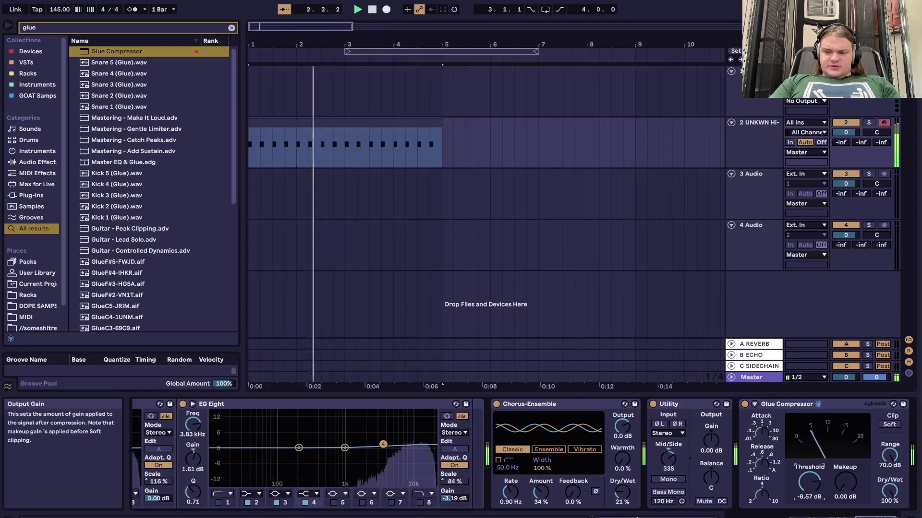
drag(845, 483, 845, 475)
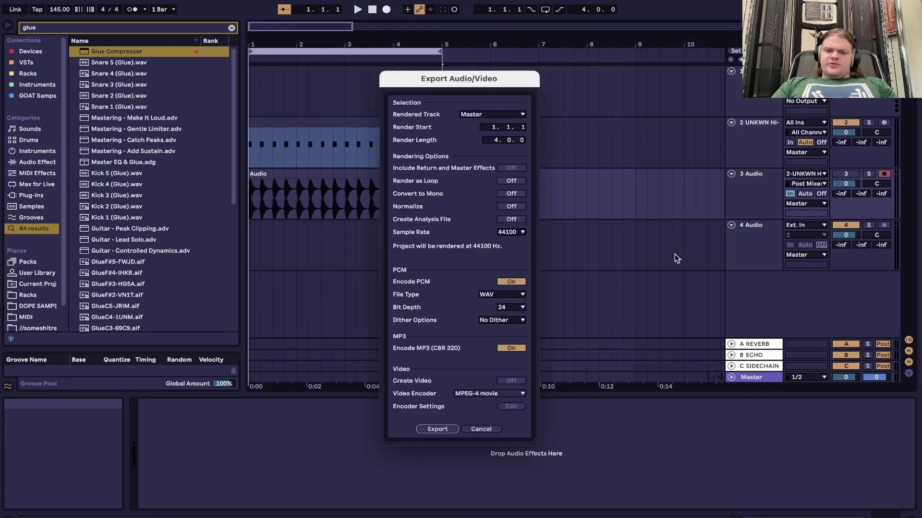
Turn off MP3 encoding, start the audio export, and choose DOPE SAMPS > YOUR SAMPS > YOUR DRUMS > RIDES as the destination
click(502, 347)
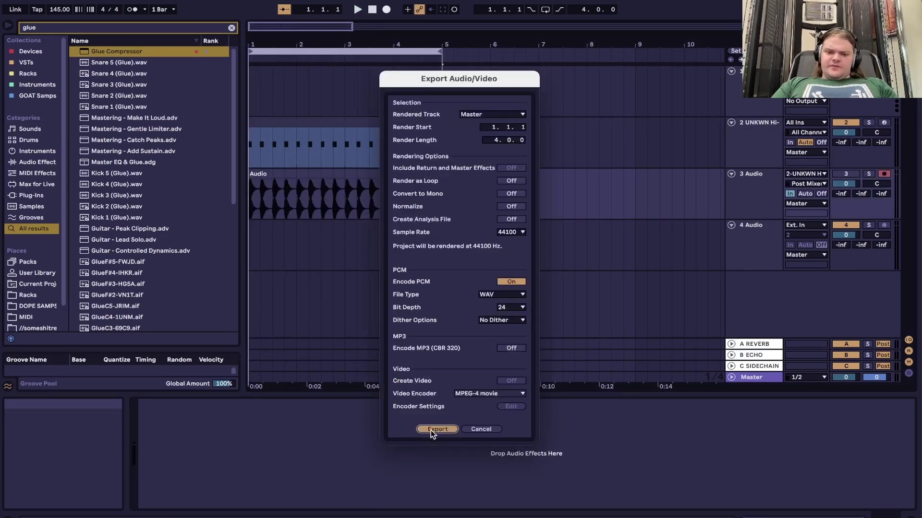
click(430, 430)
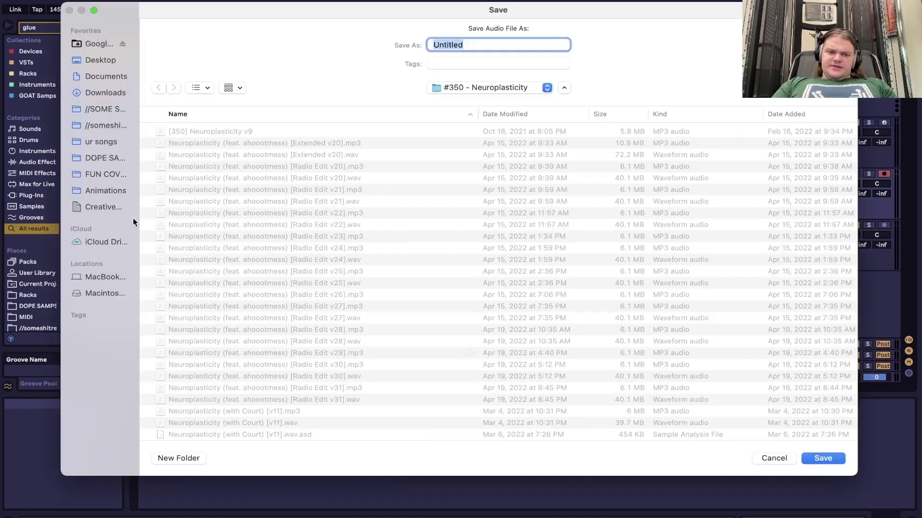
click(109, 159)
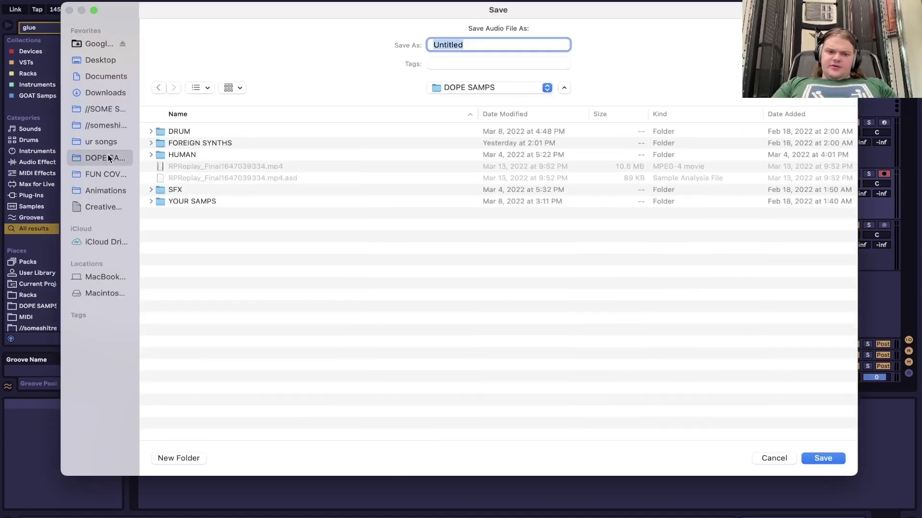
double_click(197, 201)
click(211, 202)
double_click(210, 202)
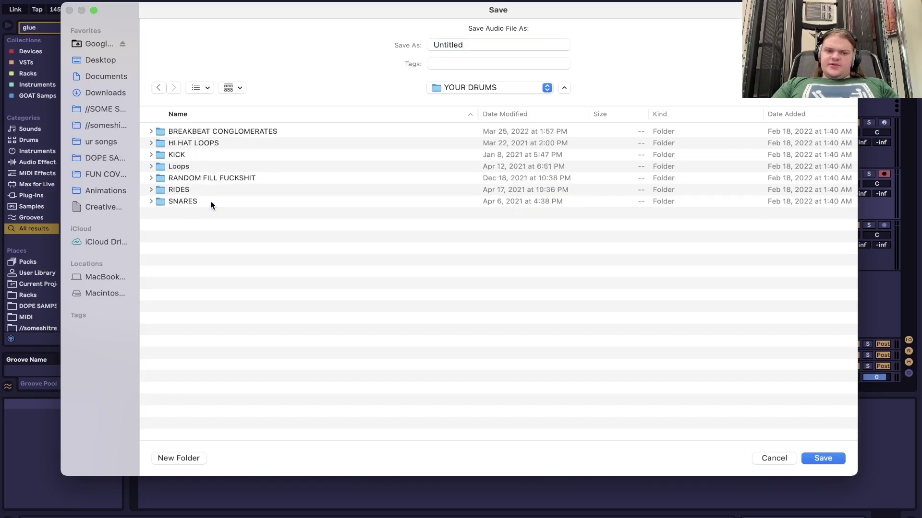
click(203, 189)
double_click(185, 190)
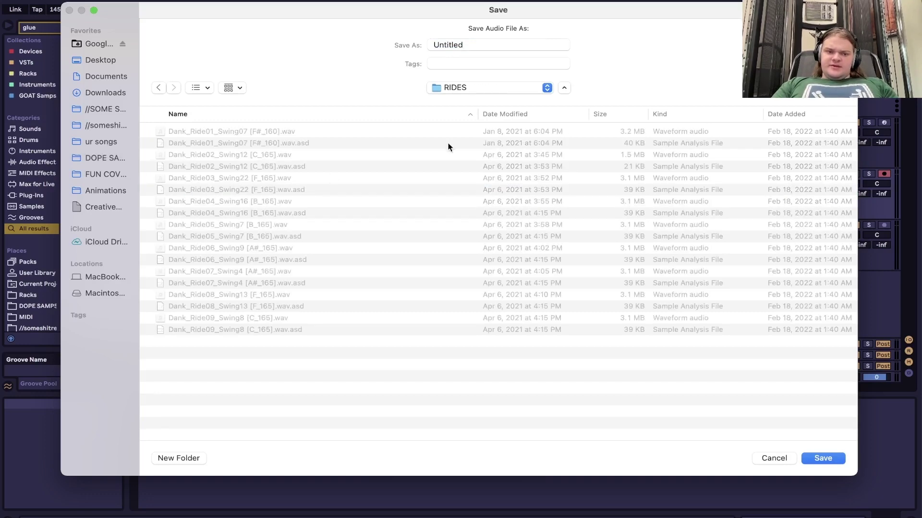
Name the exported audio file "Dank_AF_Ride [145]" and save it
double_click(490, 45)
text(Dank_AF_Ride_29)
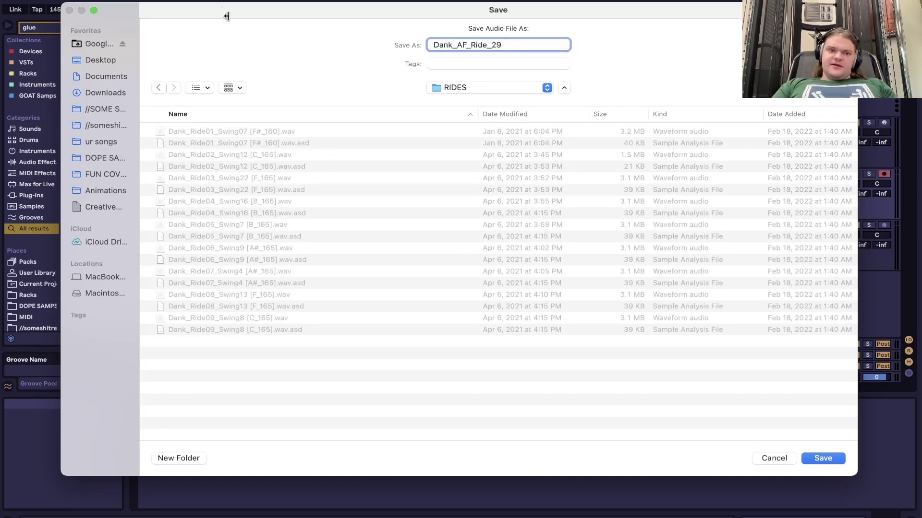
drag(227, 16, 234, 13)
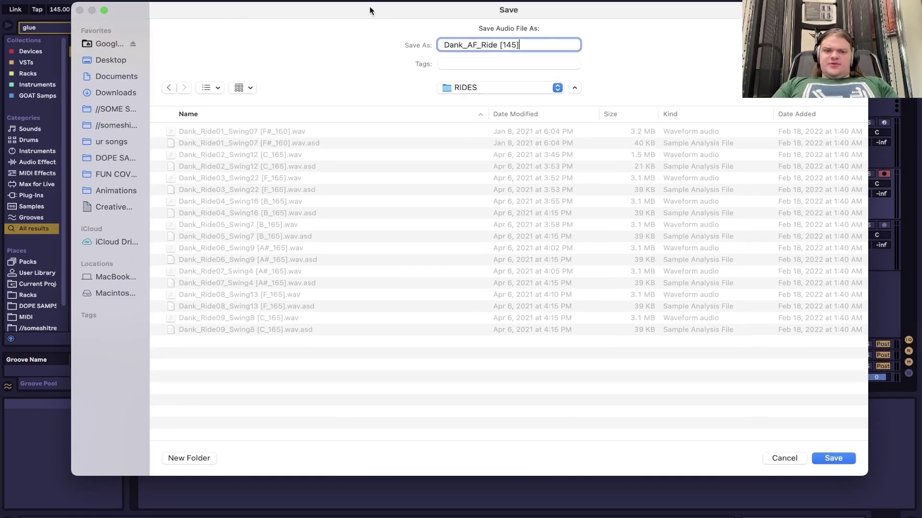
mouse_move(370, 10)
mouse_down()
mouse_move(368, 66)
mouse_move(508, 147)
mouse_move(465, 134)
mouse_move(370, 7)
mouse_up()
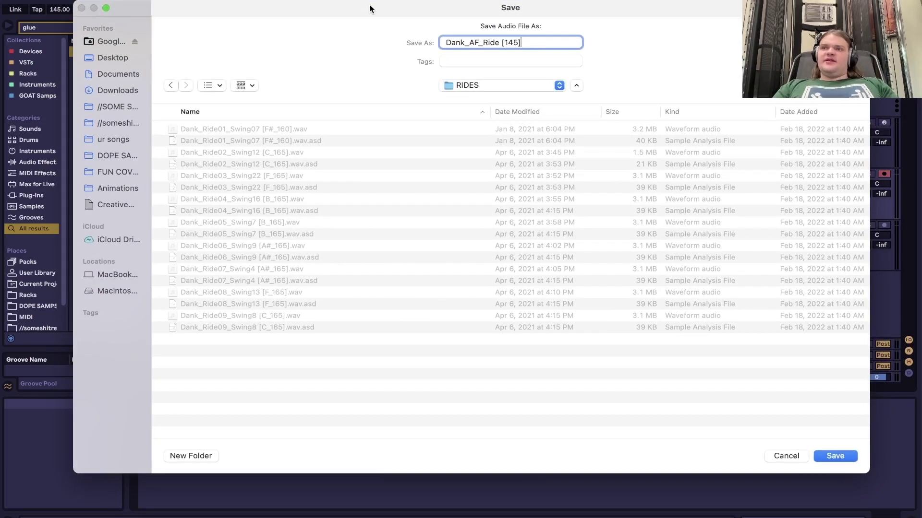
click(838, 457)
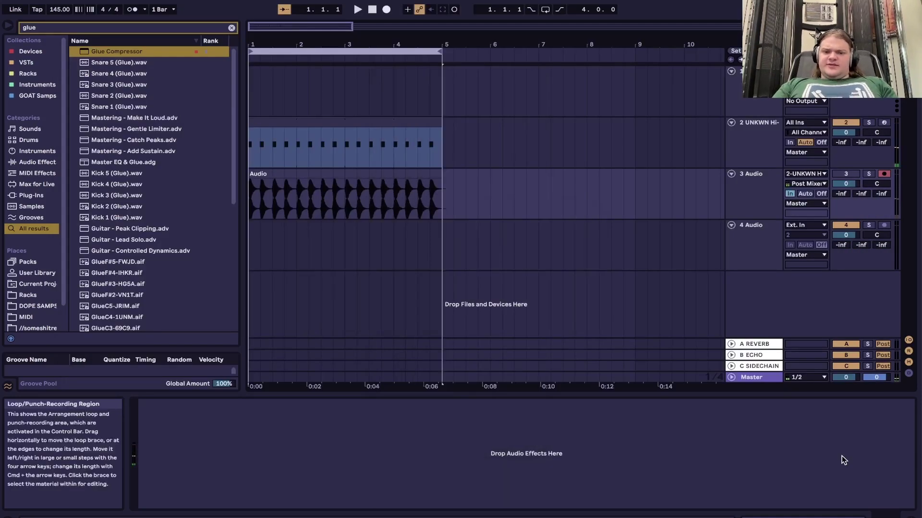
During playback, set the Vocoder's formant to 2.80 and release to 164 ms, and raise the Glue Compressor's makeup to about 3.65 dB
click(771, 159)
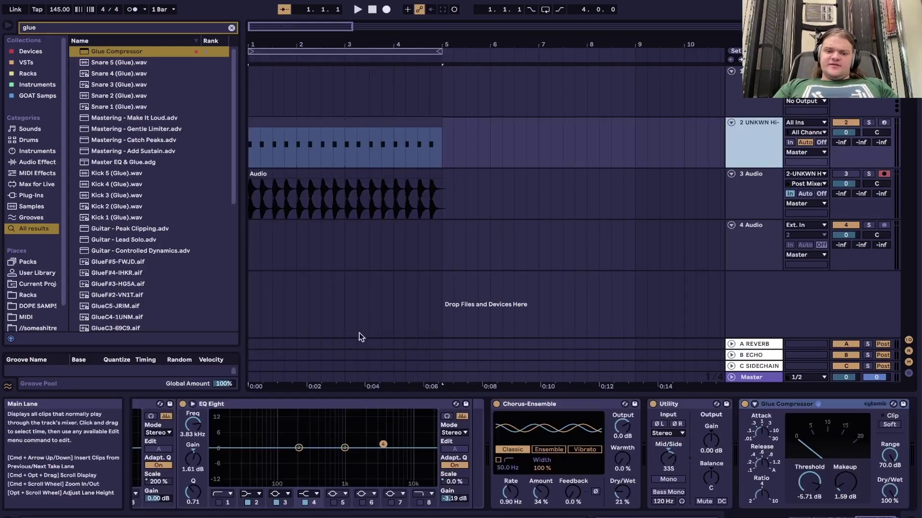
scroll(366, 457, left, 15)
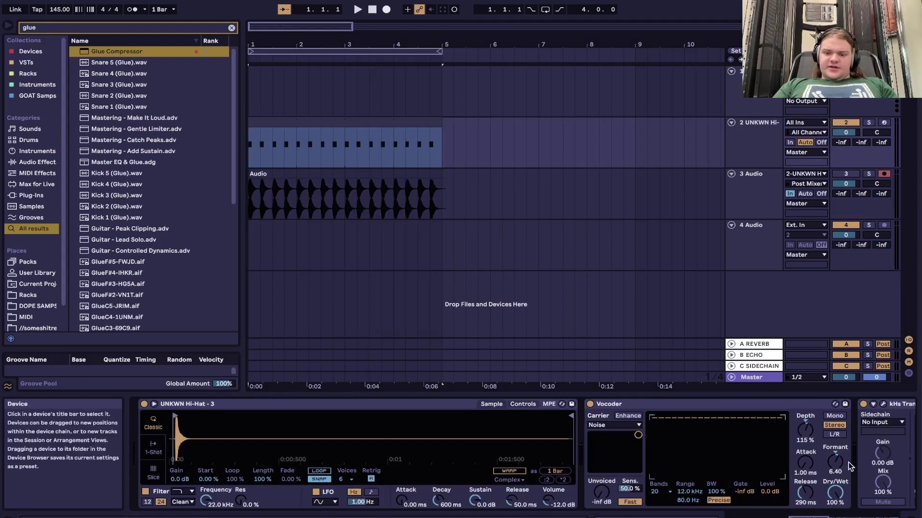
key(space)
mouse_move(842, 463)
mouse_down()
mouse_move(842, 480)
mouse_move(836, 449)
mouse_up()
drag(805, 493, 805, 499)
drag(830, 464, 831, 459)
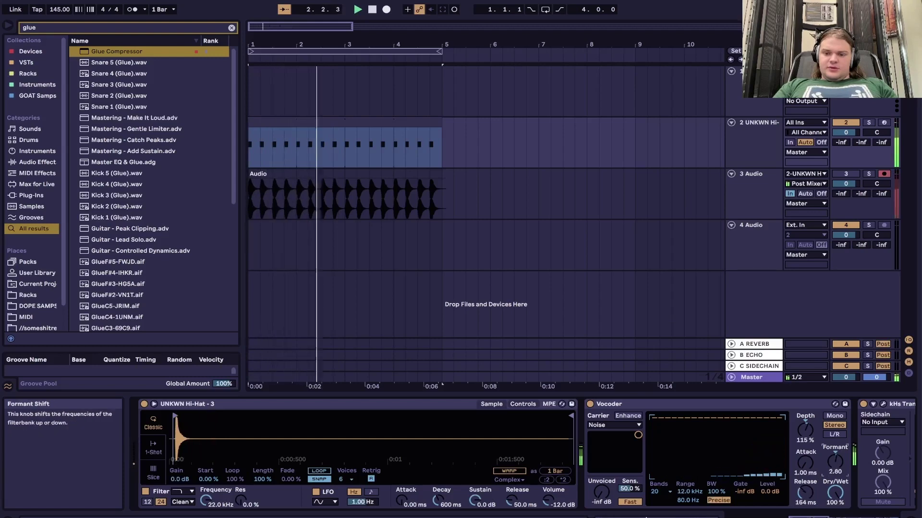
scroll(787, 432, right, 10)
drag(784, 482, 784, 491)
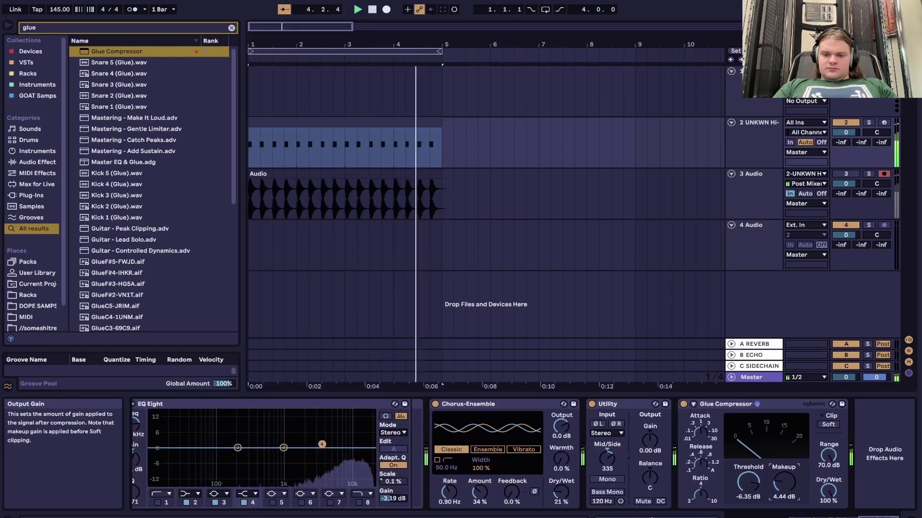
Export the looped four-bar region as a WAV named "Dank_AF_Ride2 [145]" in the RIDES folder
click(339, 57)
key(ctrl+shift+r)
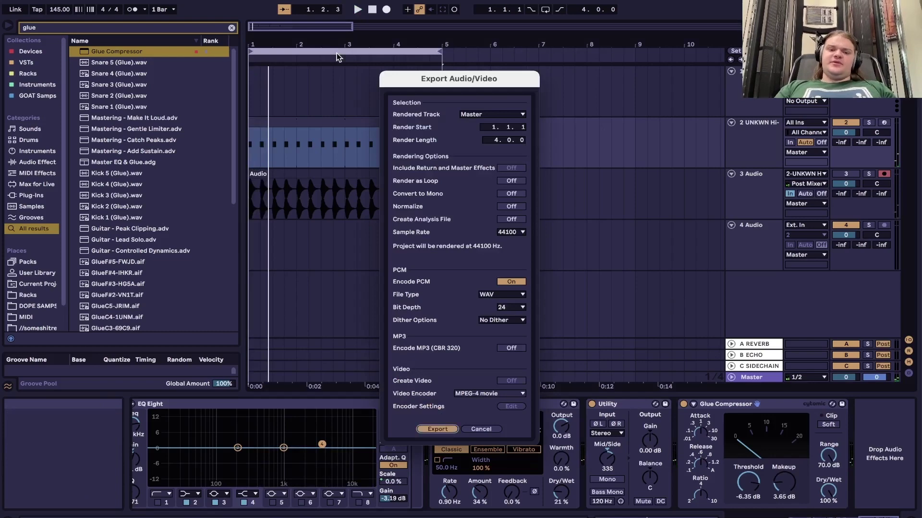
key(Return)
click(488, 44)
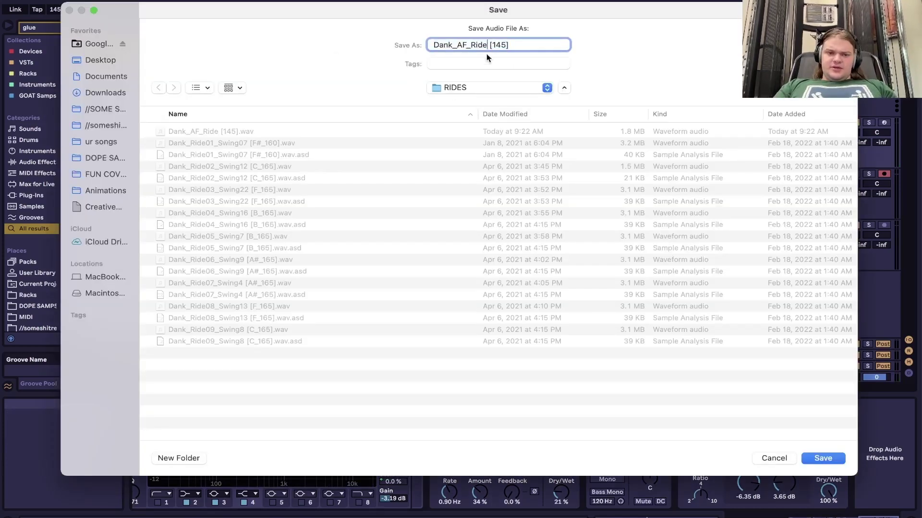
key(Return)
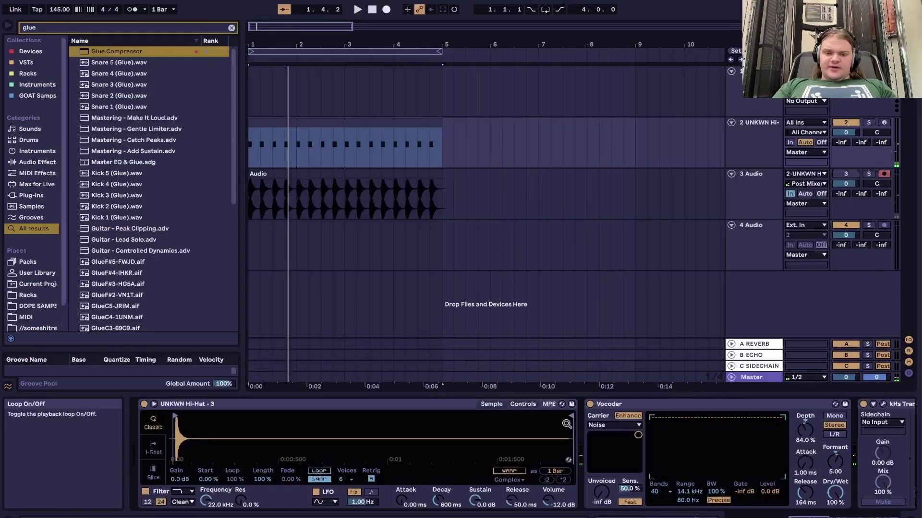
Swap the hi-hat sample for "R.WOLF - HiHat Open_2 (33% HOWL)" and play the loop through the effect chain
click(562, 405)
click(166, 249)
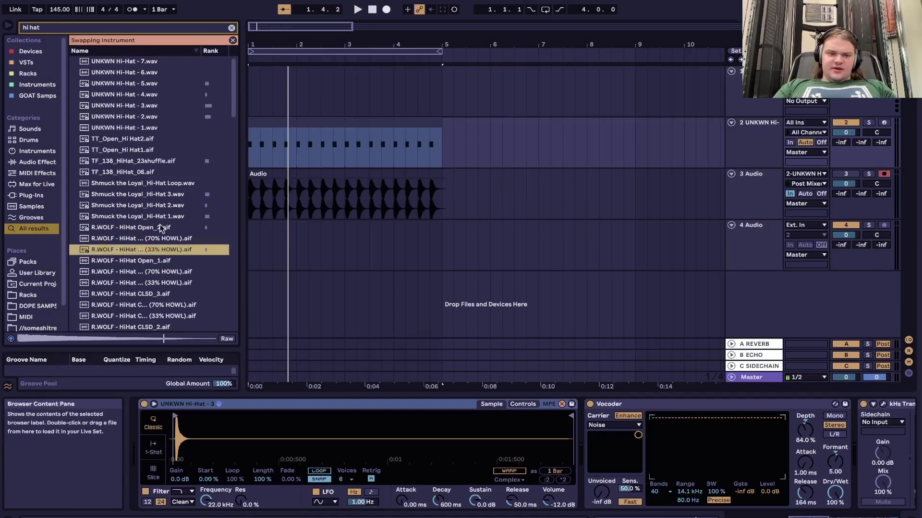
double_click(158, 250)
key(space)
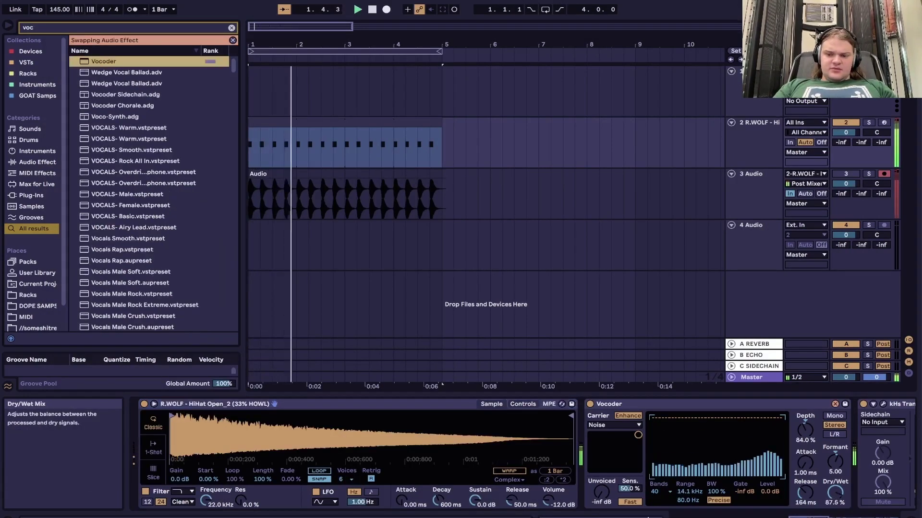
Enable band 1 as a low cut on the second EQ Eight and move its cutoff up into the high frequencies
scroll(832, 500, right, 15)
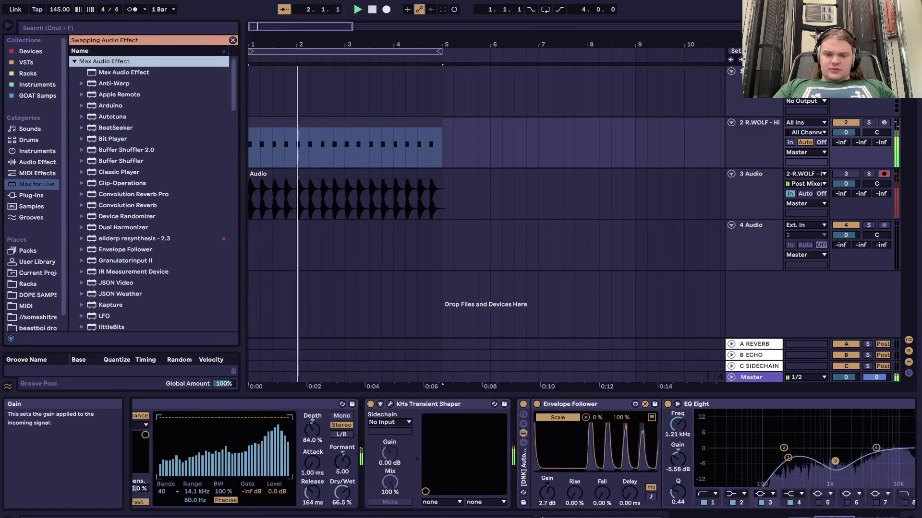
scroll(364, 497, right, 15)
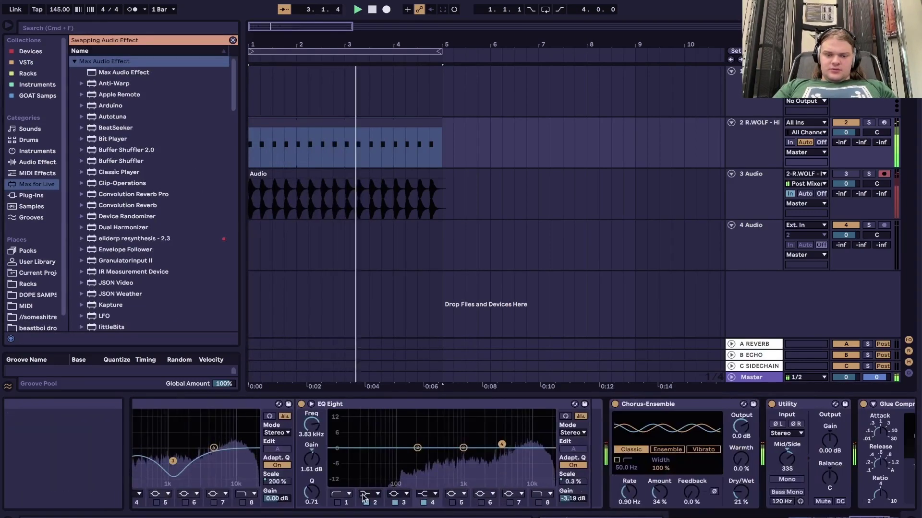
click(336, 502)
drag(364, 457, 480, 458)
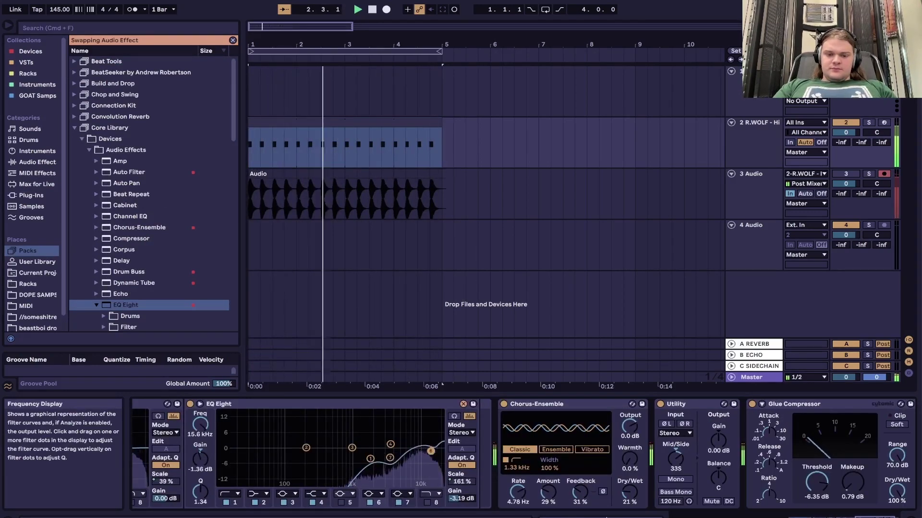
Export the looped four-bar region as a WAV named "Dank_AF_Ride3 [145]" in the RIDES folder
click(367, 50)
key(super+shift+r)
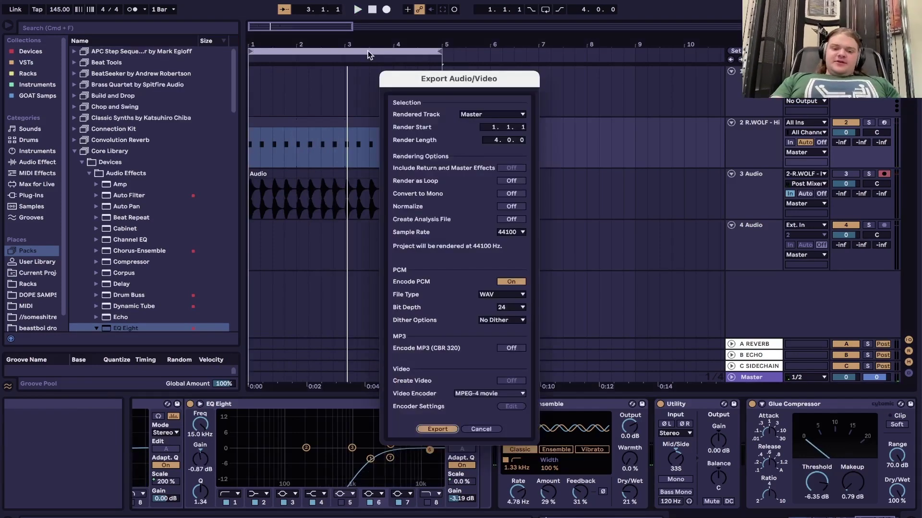
key(Return)
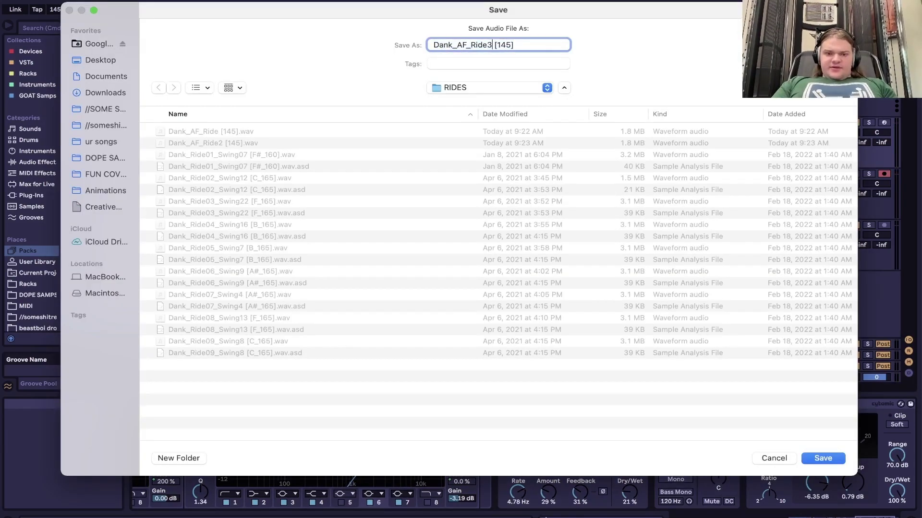
key(Return)
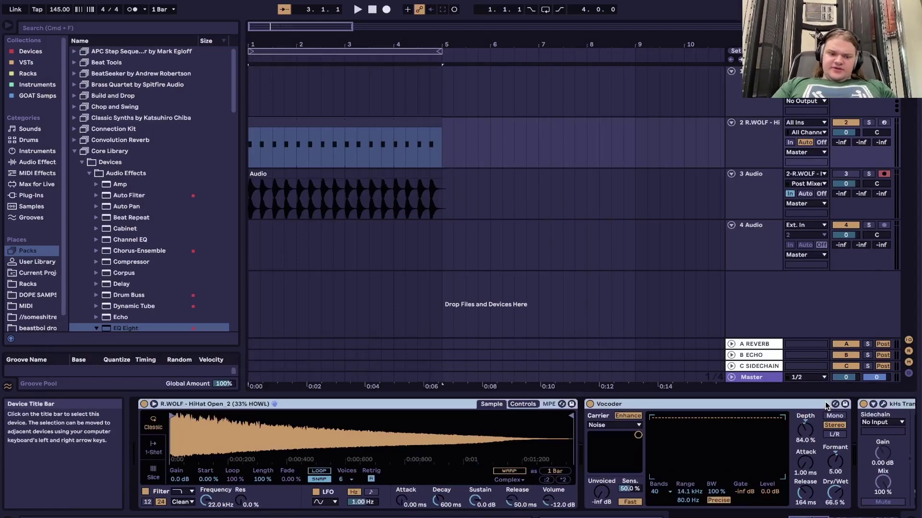
Group the sampler and its effects into an Instrument Rack and save it as the preset "Dank AF Ride"
key(super+g)
click(145, 503)
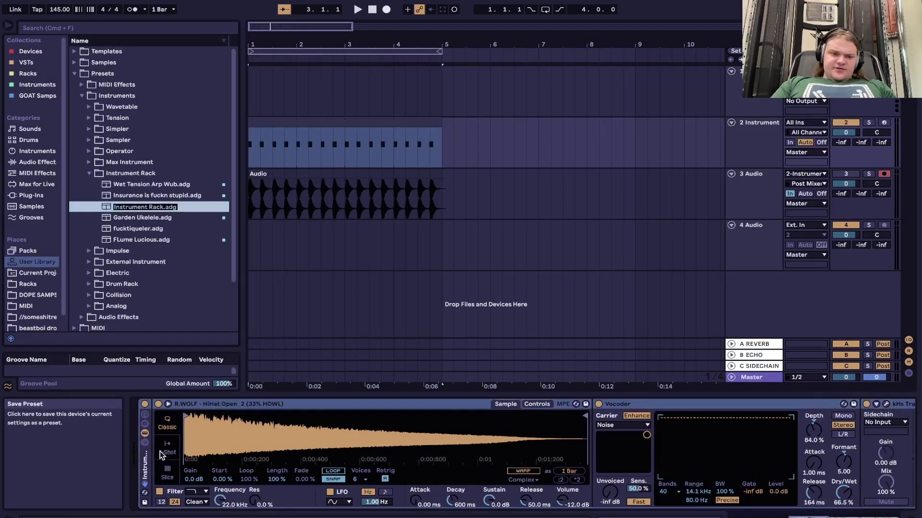
text(Dank AF Ride)
key(Return)
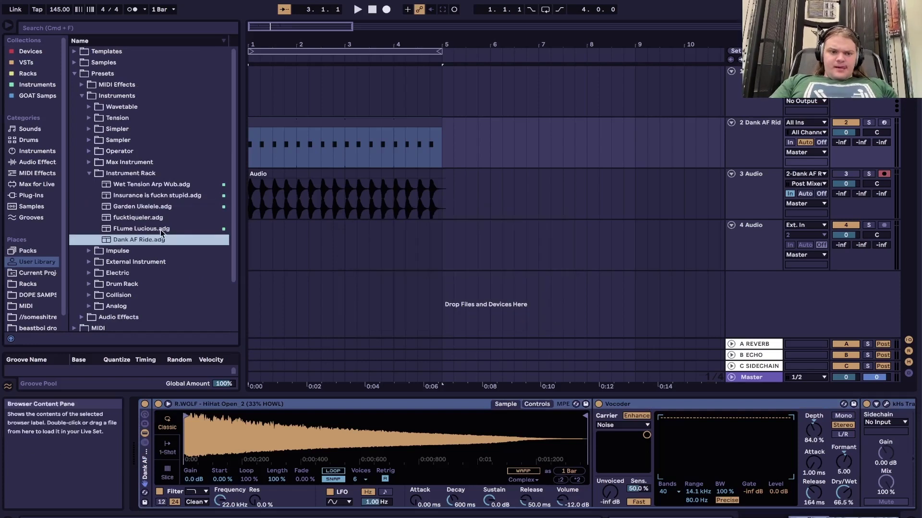
Create a "[RIDE] Rides" folder inside _Drum Pad in the Racks place and file the Dank AF Ride preset there
click(47, 287)
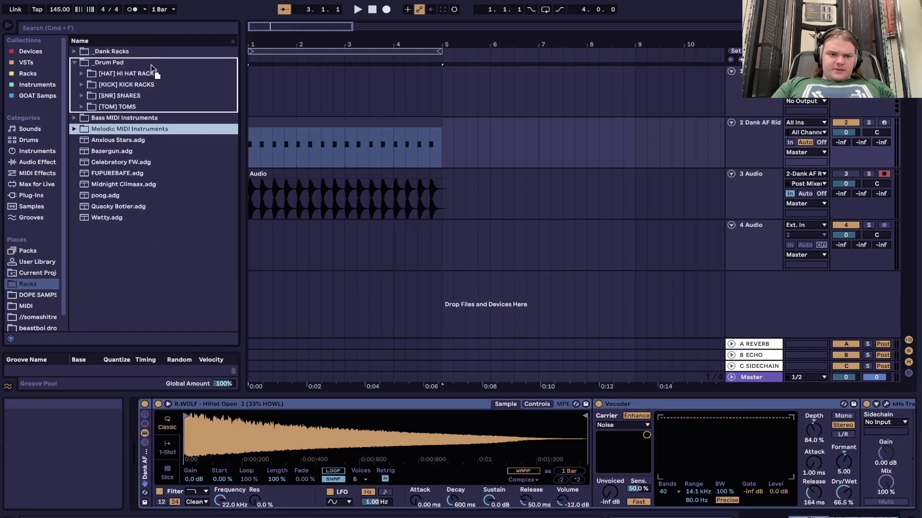
right_click(109, 63)
click(132, 92)
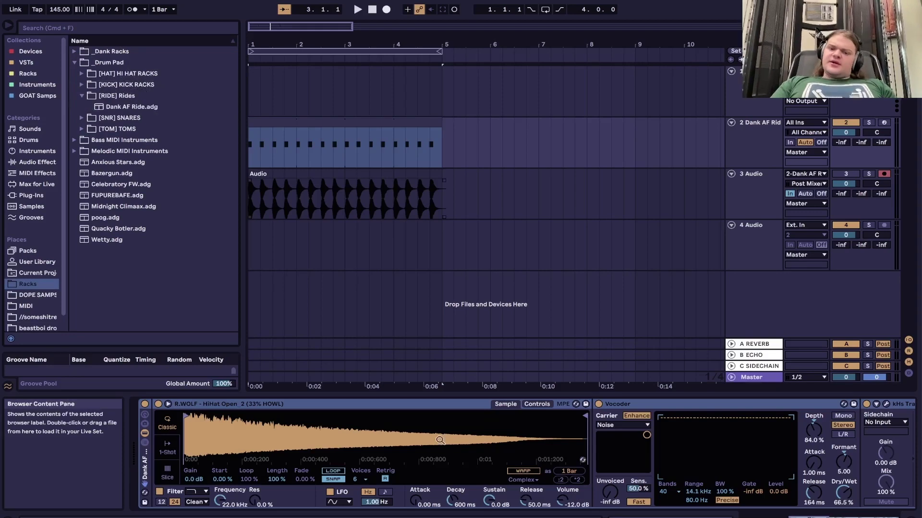
Find the [DNK] Ridemaker rack, add it to the end of the track's chain, and hide its plug-in window
scroll(440, 440, right, 10)
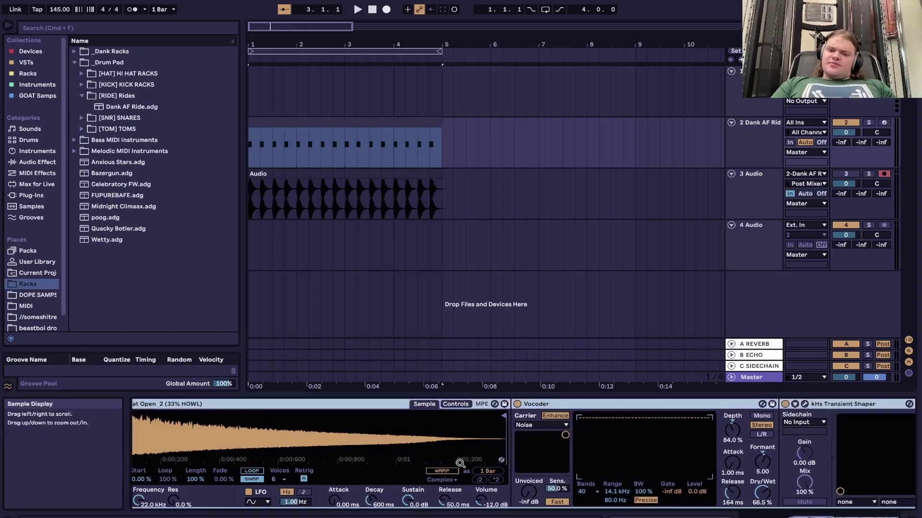
key(super+f)
text(ridemak)
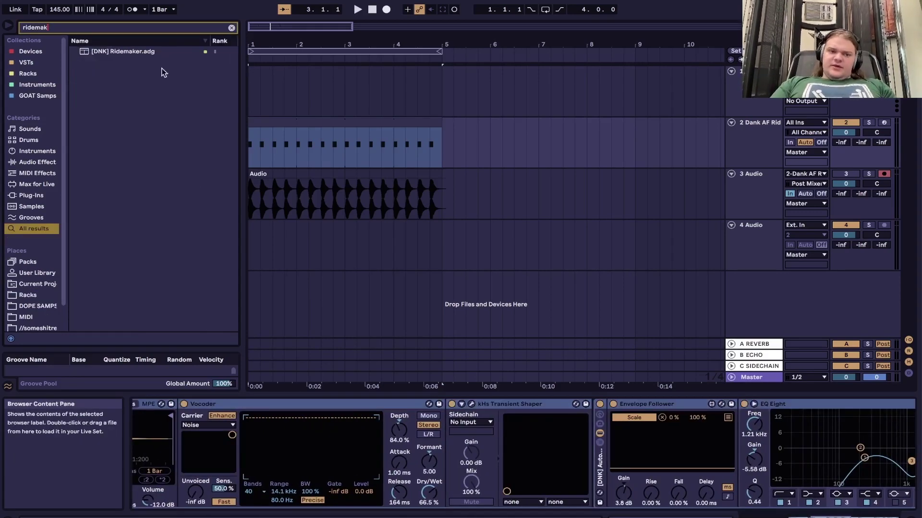
click(122, 53)
double_click(121, 51)
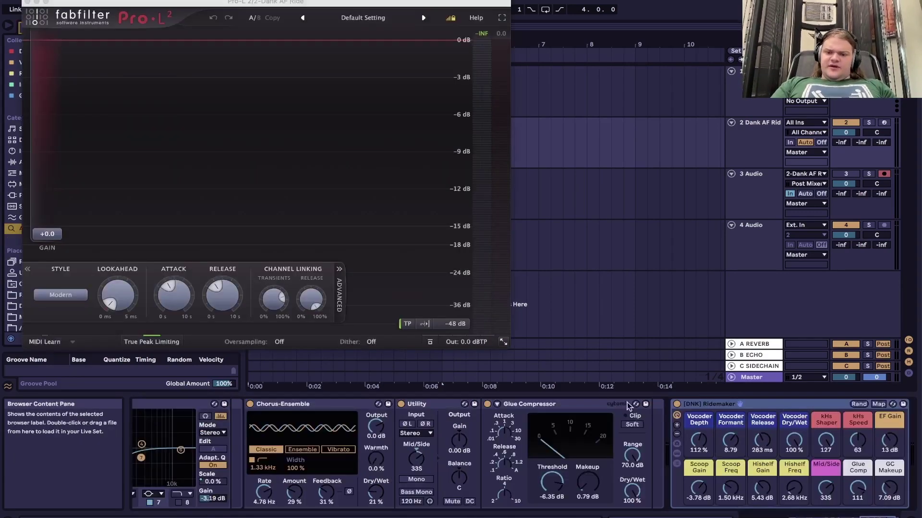
key(super+alt+p)
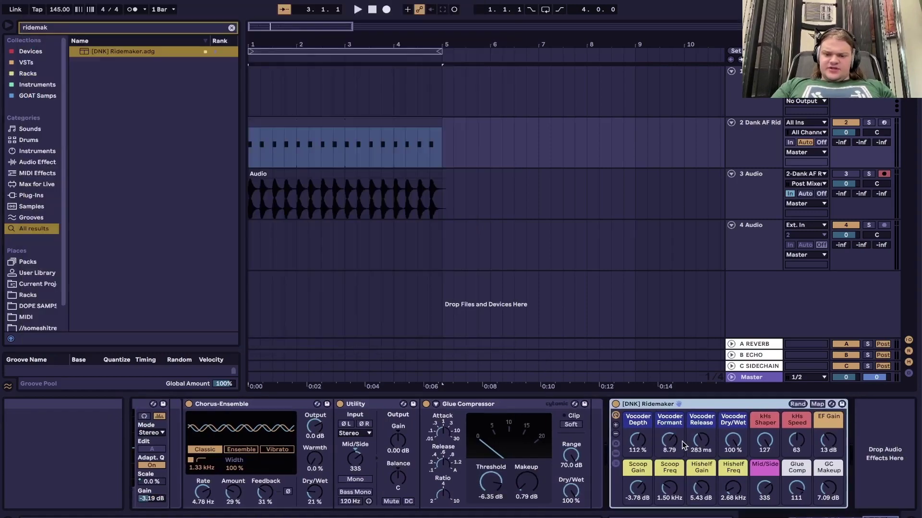
Expand the Ridemaker rack's devices, save the rack over the existing [DNK] Ridemaker preset, and review its device chain
click(615, 454)
click(491, 404)
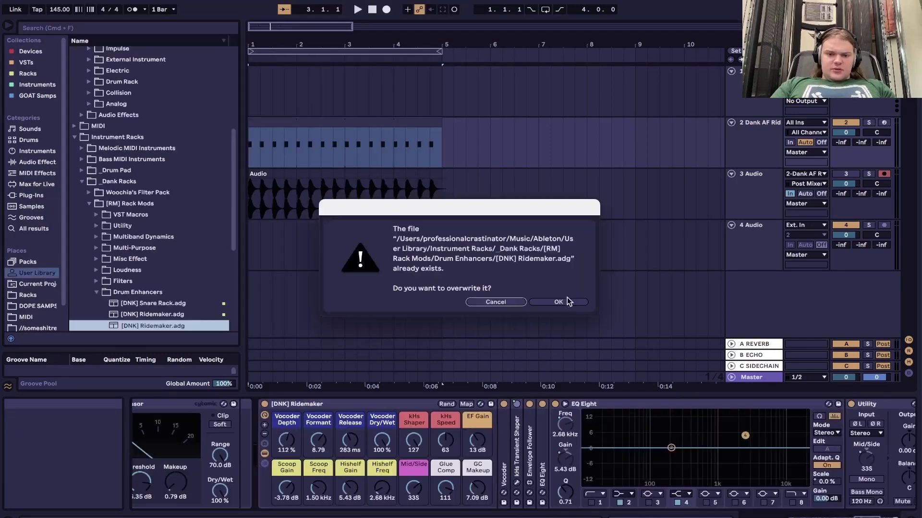
click(566, 298)
scroll(440, 404, right, 10)
scroll(440, 405, left, 8)
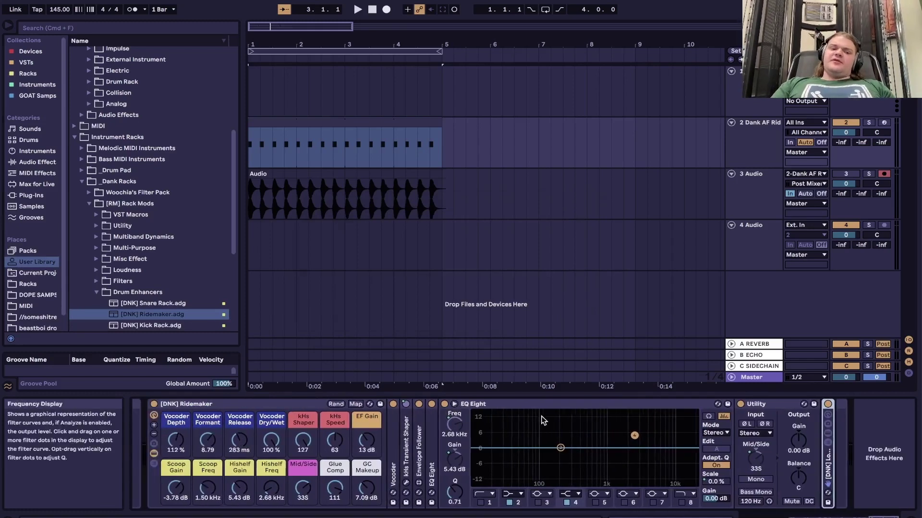
scroll(543, 421, left, 2)
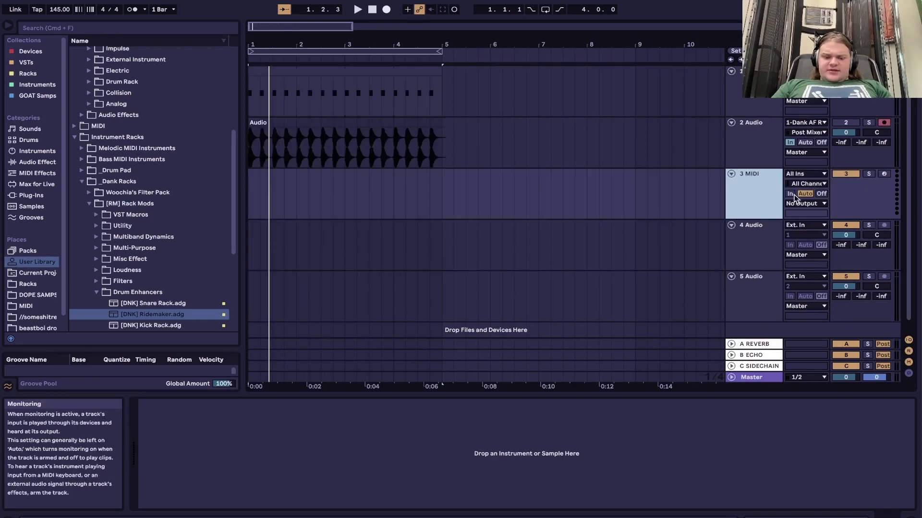
Load Operator on the empty MIDI track 3 and create a MIDI clip of about four bars on it
key(super+f)
text(oper)
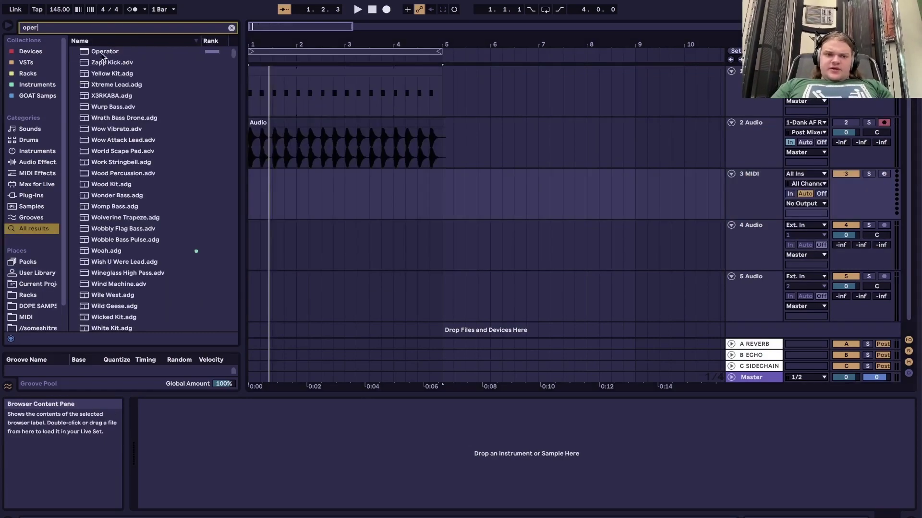
double_click(103, 52)
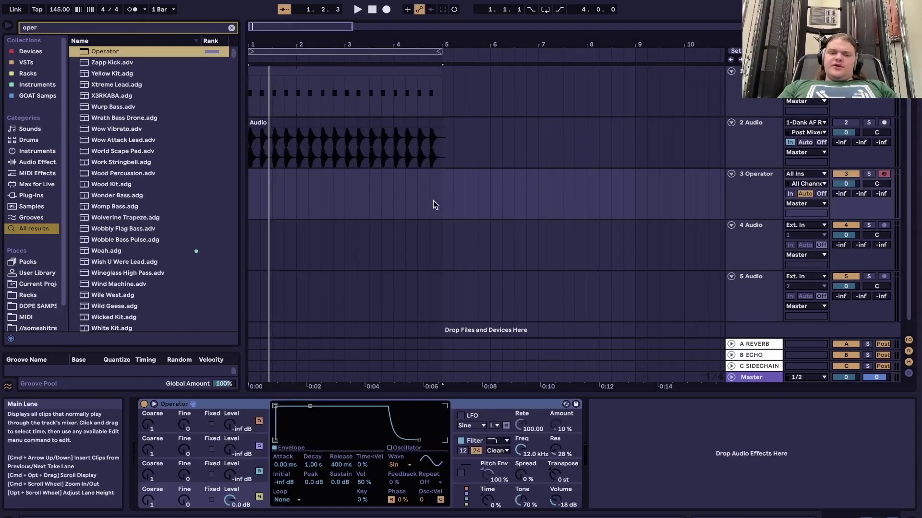
drag(433, 201, 189, 200)
key(ctrl+shift+m)
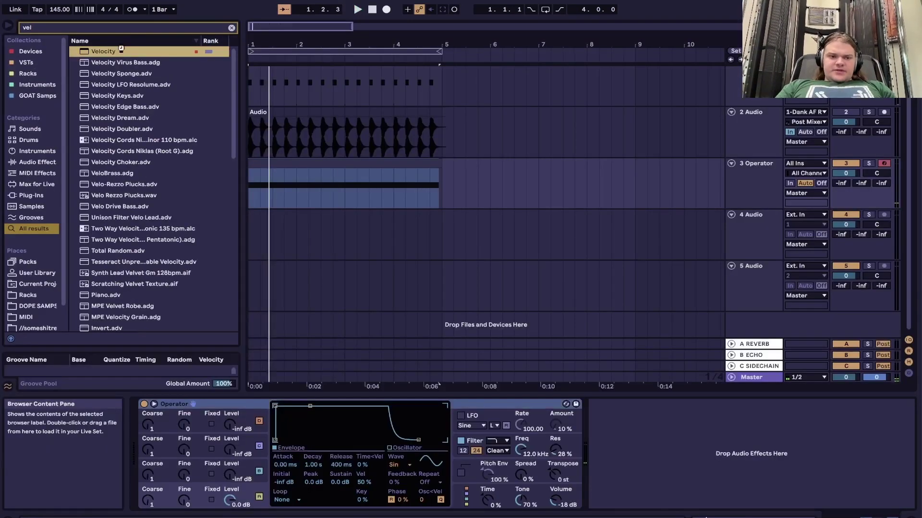
Insert a Velocity MIDI effect before Operator and add the "[DNK] Bass Enhancer - A440" rack to the track
drag(103, 52, 246, 485)
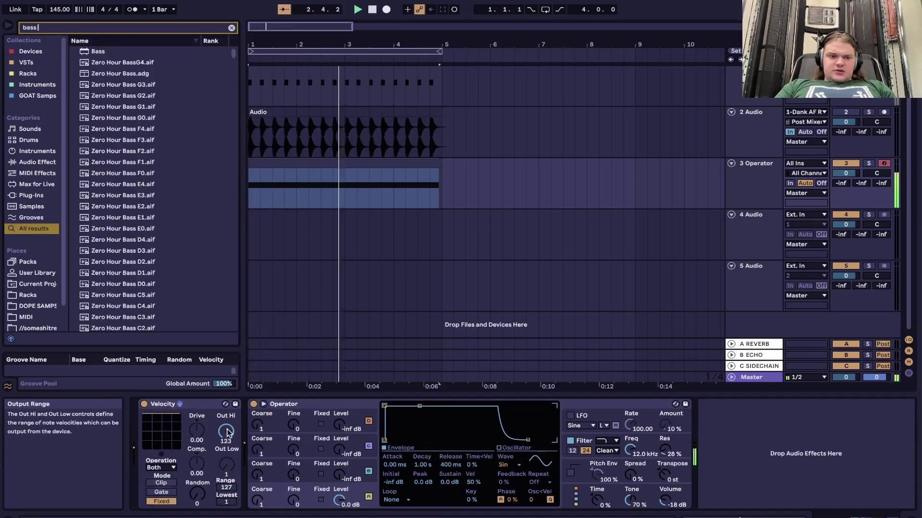
text(en)
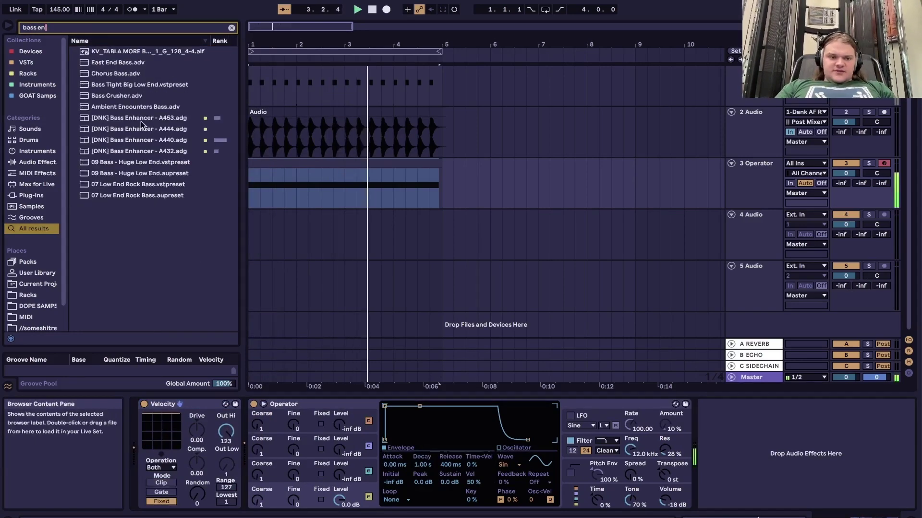
double_click(140, 140)
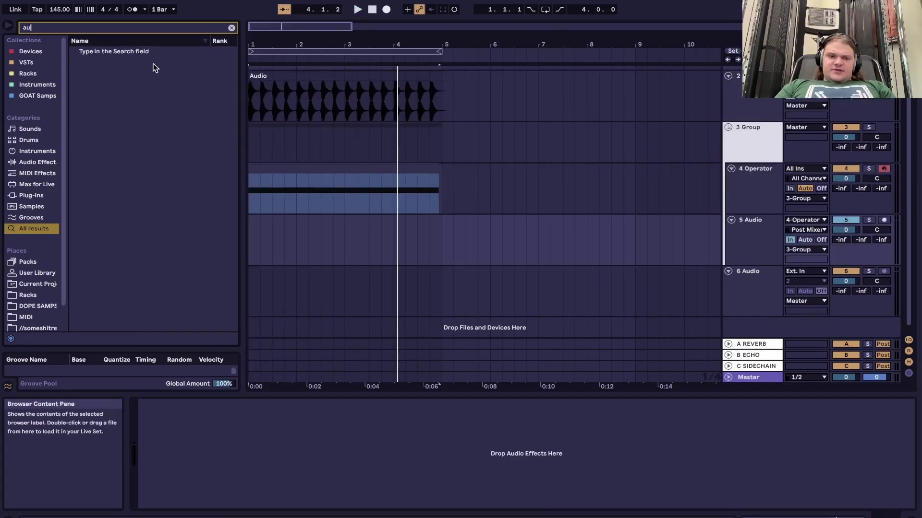
Find the "[ATC] Bass Companion - A440" rack and load it on the audio track fed by Operator
text(dio)
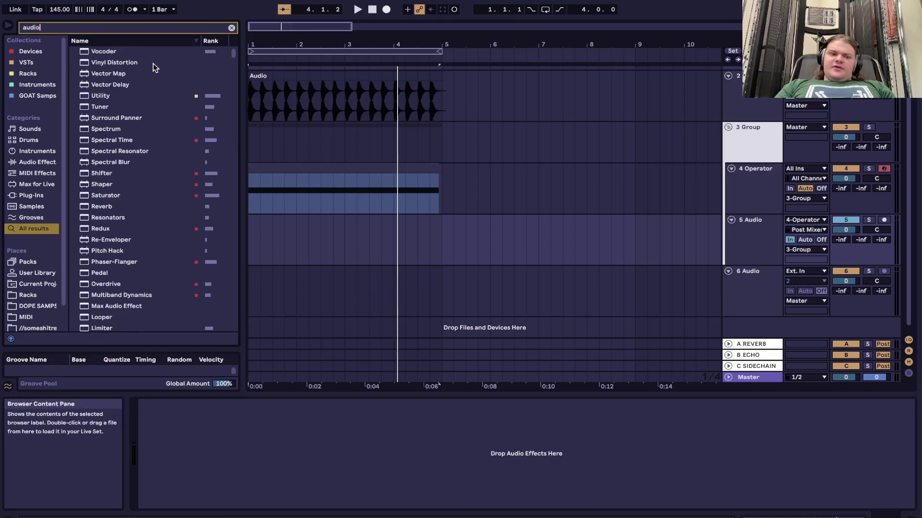
key(Escape)
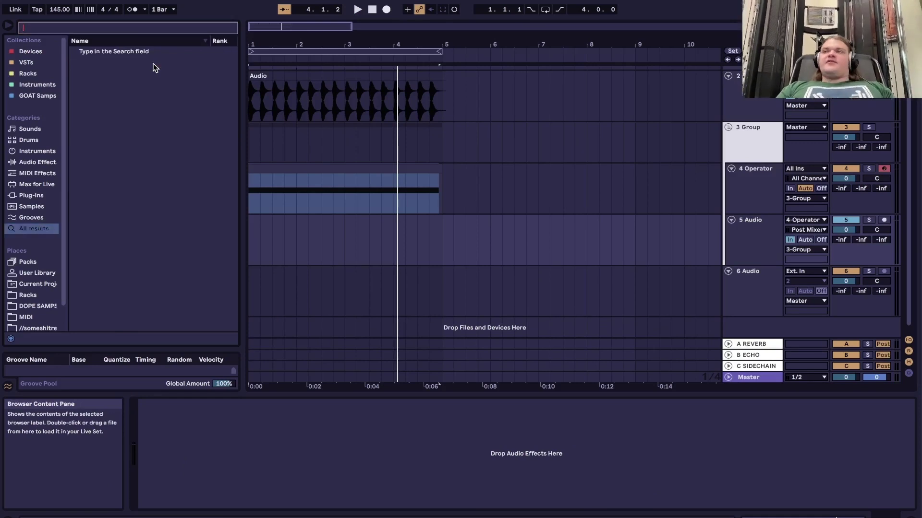
text(bass com)
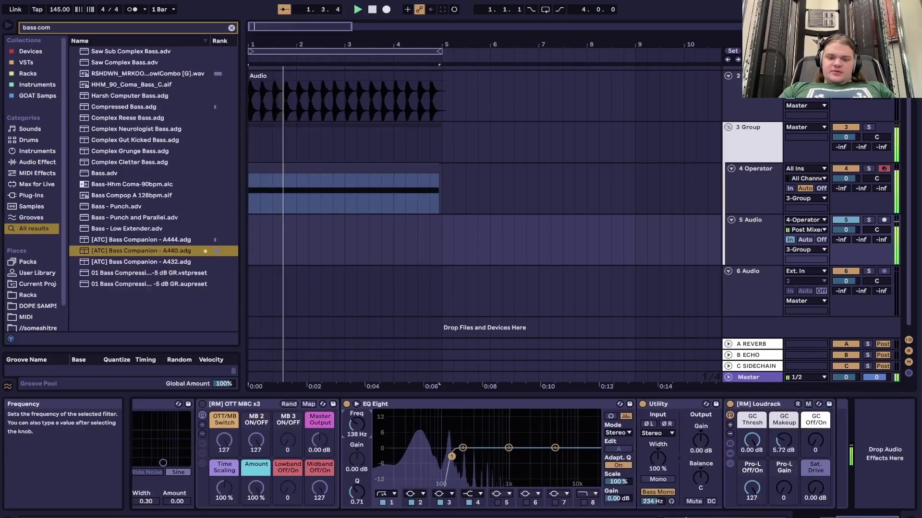
Raise the EQ Eight low cut to about 177 Hz and set Erosion to Wide Noise at about 7.03 kHz, amount 20.1
drag(357, 424, 357, 420)
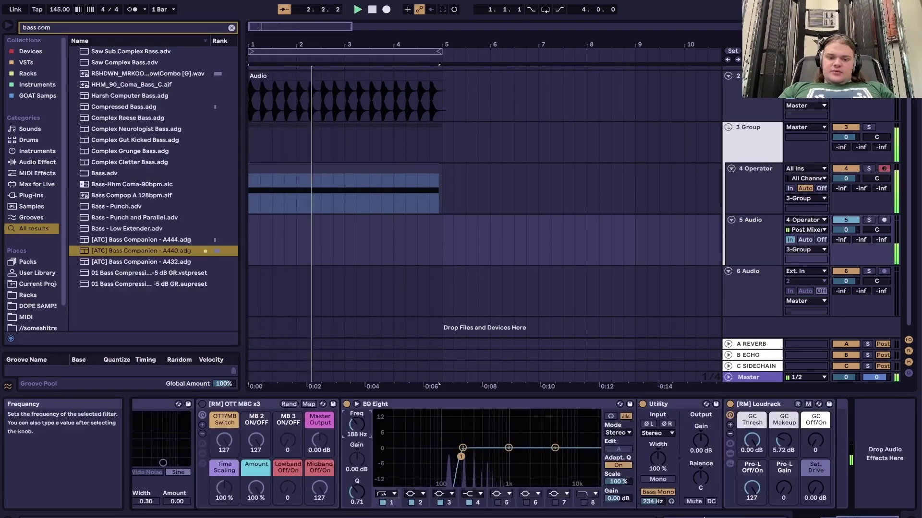
scroll(341, 414, left, 4)
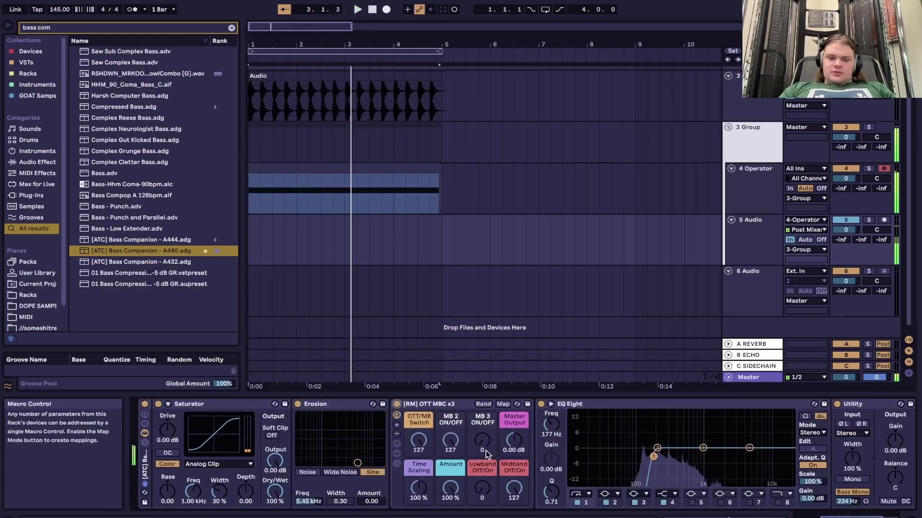
click(349, 472)
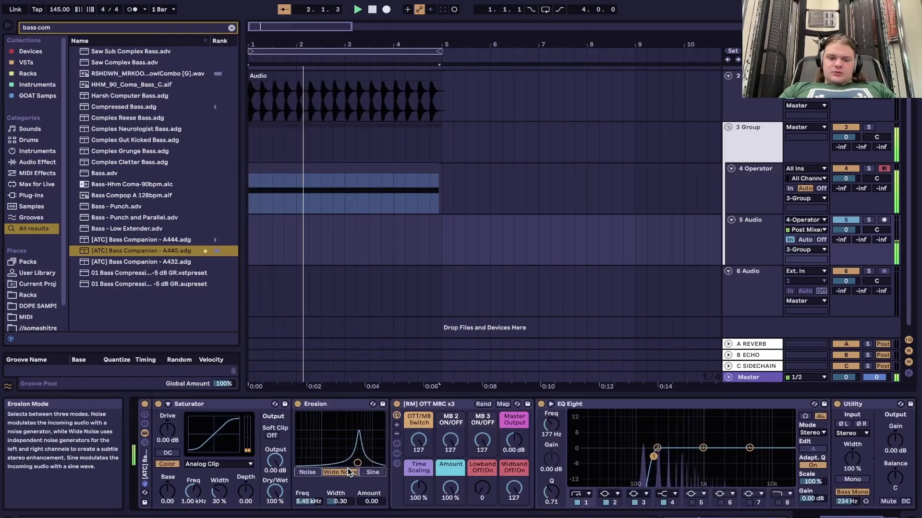
drag(357, 463, 363, 448)
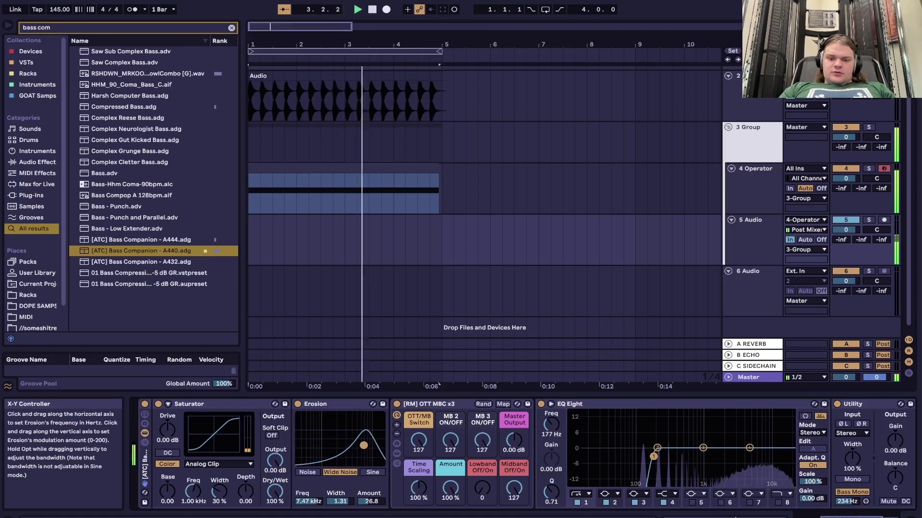
Enable EQ Eight's band 5 as a notch near 599 Hz and shorten Operator's pitch envelope decay to about 206 ms
click(692, 503)
drag(638, 457, 677, 456)
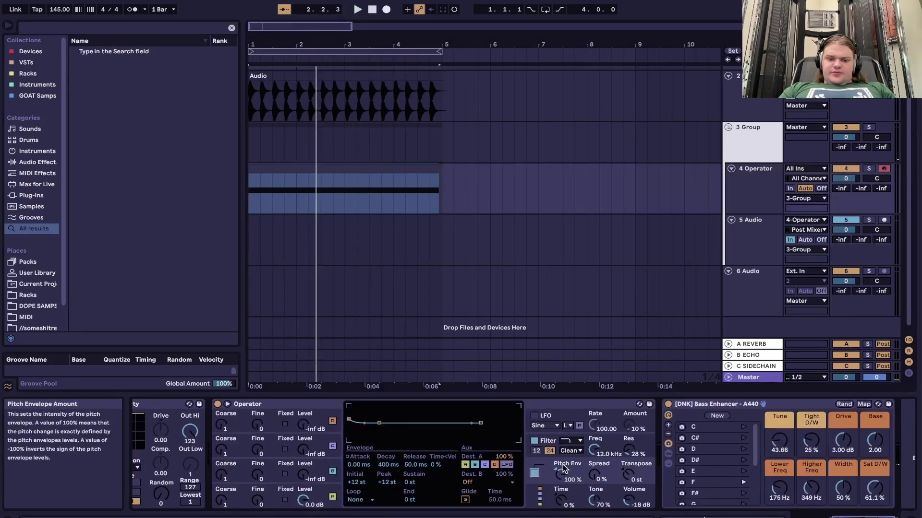
key(space)
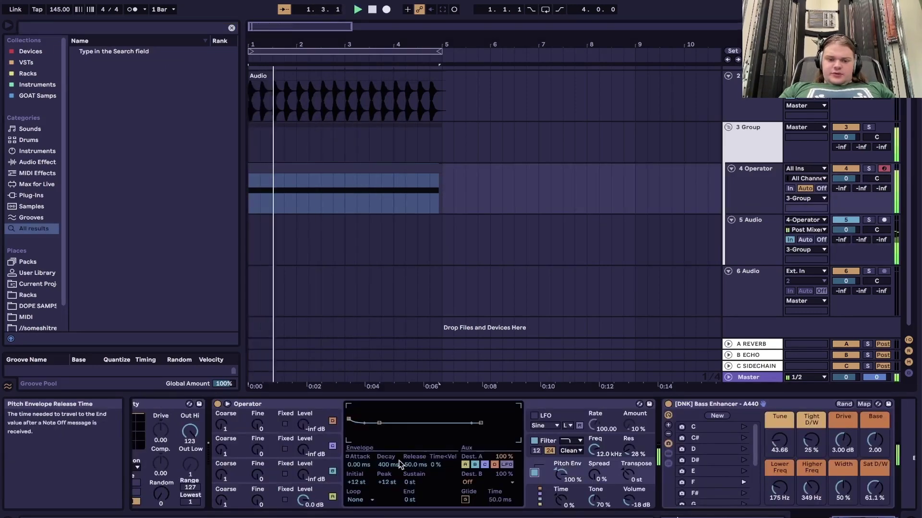
drag(388, 465, 388, 480)
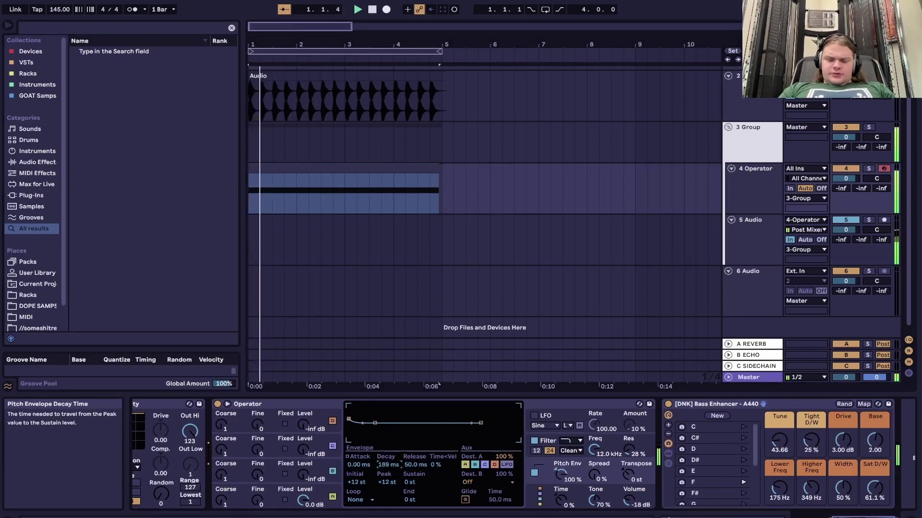
Export the four-bar loop as a WAV named "[A440] Stoopid Sub1 [F]" into the F Bass folder's F Static - A440 subfolder
click(413, 51)
key(ctrl+shift+r)
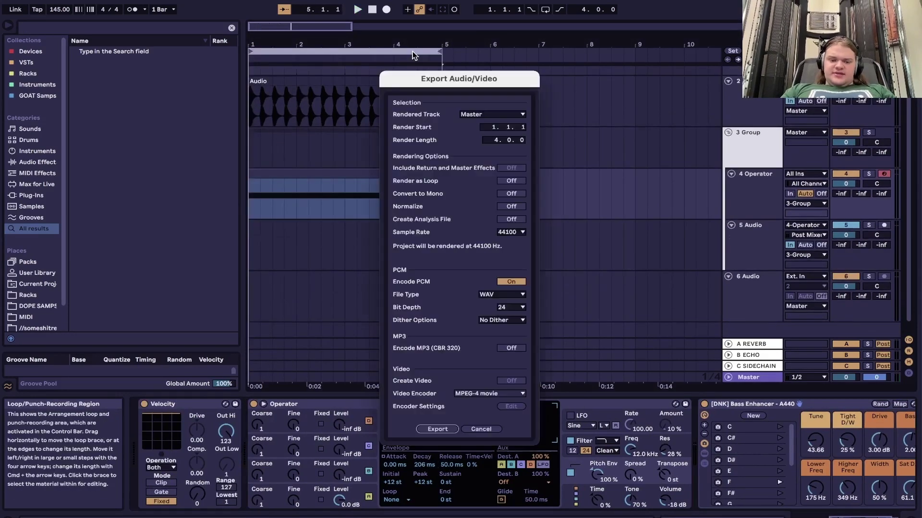
key(Return)
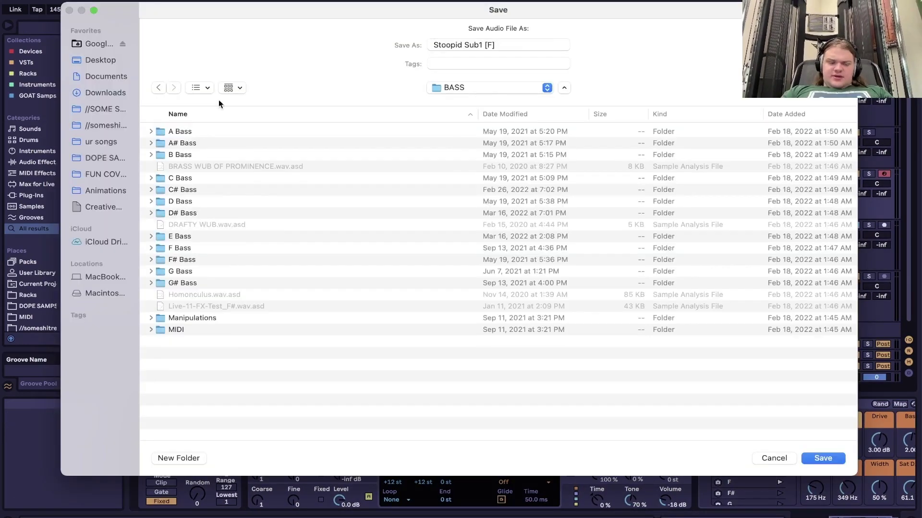
double_click(183, 248)
key(Return)
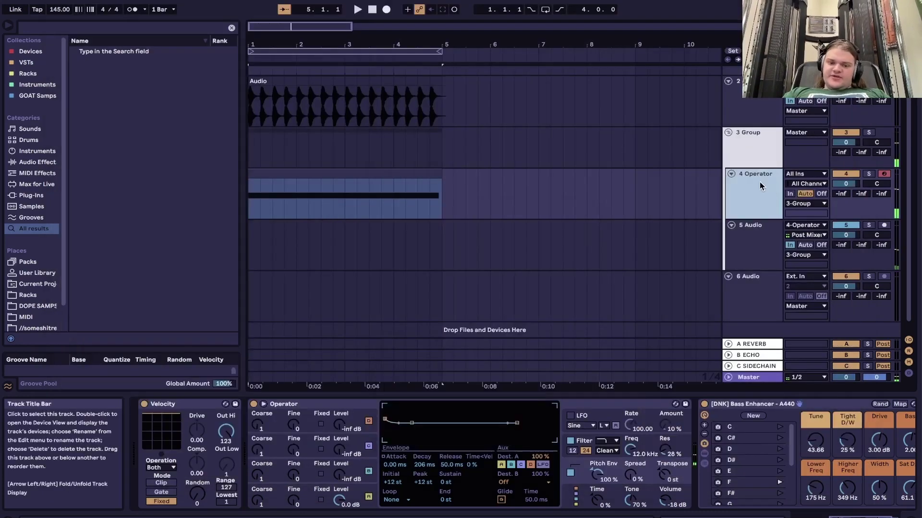
Draw a second partial into Operator's oscillator A waveform and export the sound as "[A440] Stoopid Sub2 [F]"
key(space)
key(space)
click(361, 493)
click(515, 449)
click(395, 410)
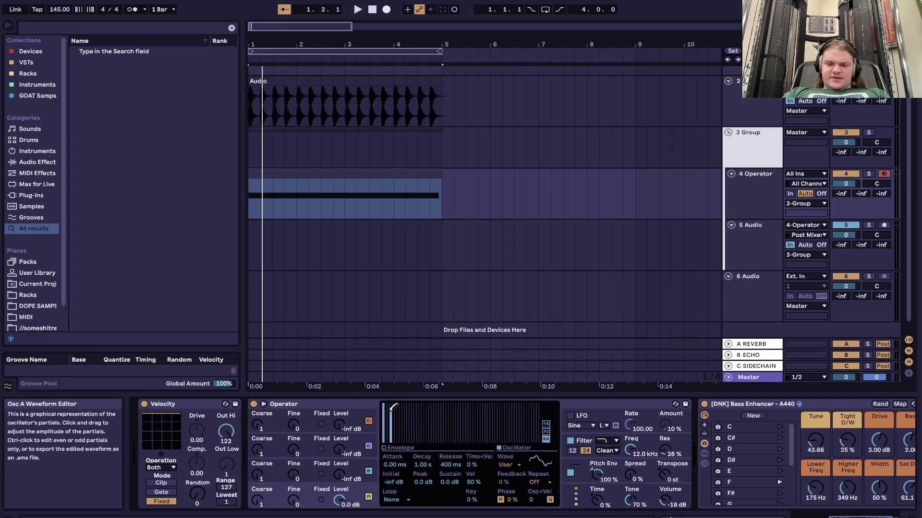
key(space)
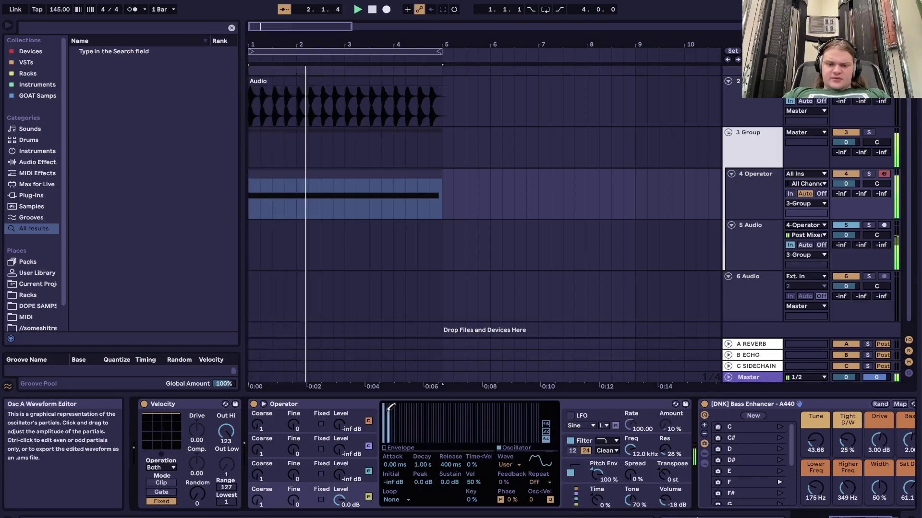
key(space)
key(space)
drag(388, 411, 390, 432)
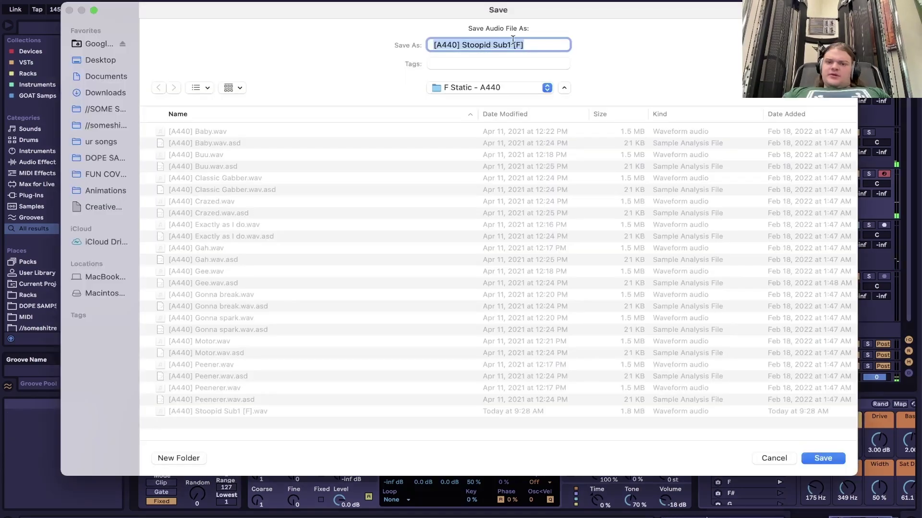
key(Return)
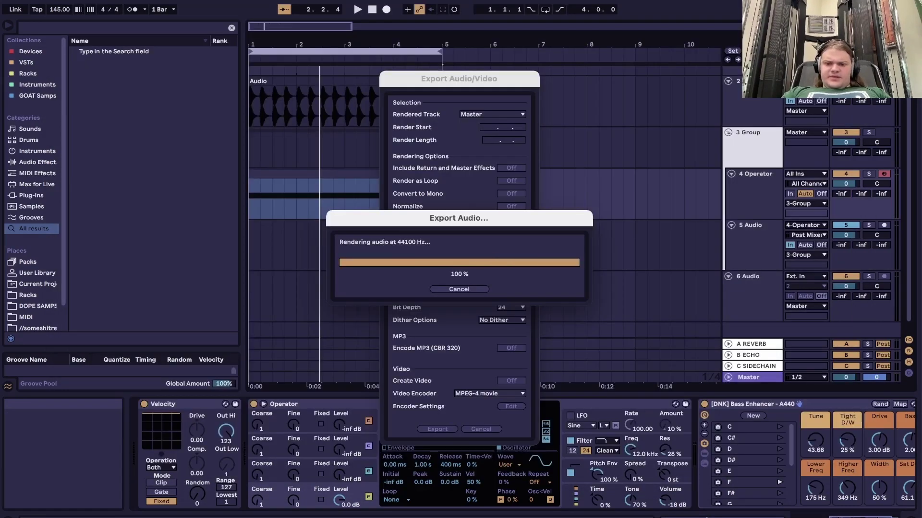
Apply the 4Bit shaper to Operator's filter, lower its cutoff to 247 Hz and raise the volume to -4.2 dB
click(617, 460)
click(549, 466)
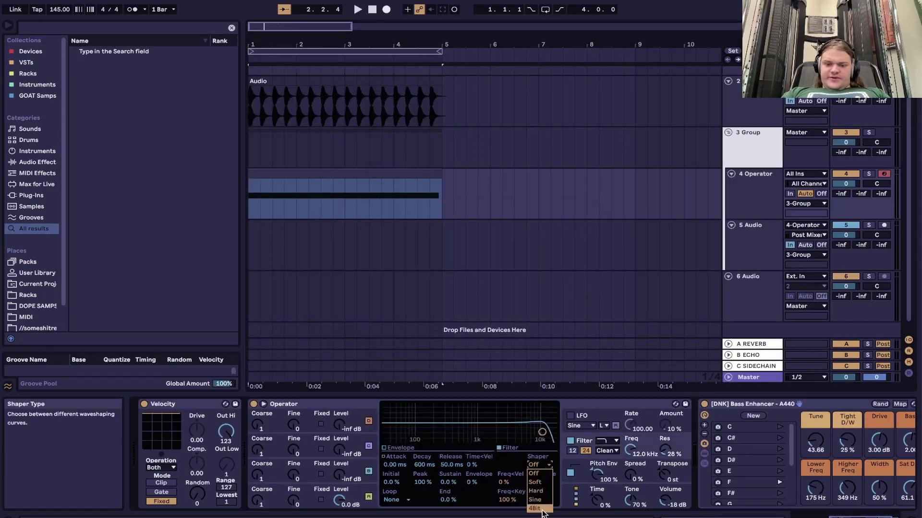
key(space)
drag(631, 450, 665, 480)
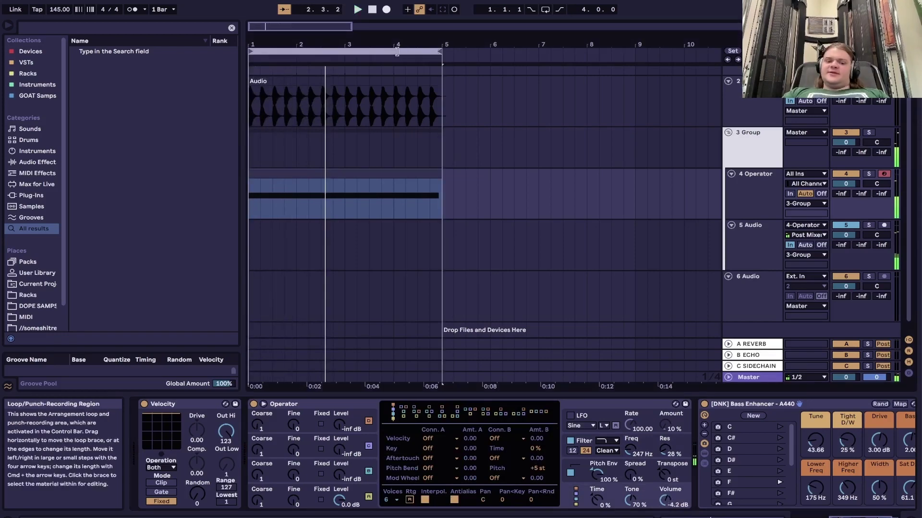
Export the filtered bass variation as "[A440] Stoopid Sub3 [F]" in the same folder
key(super+shift+r)
click(437, 428)
key(Return)
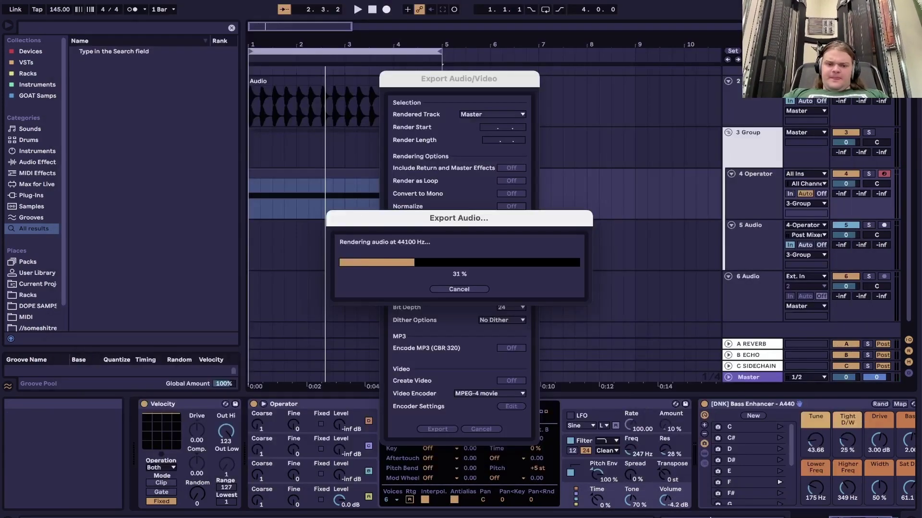
Add a Tuner to the group track and play the loop to check the bass pitch
click(759, 161)
key(super+f)
text(TUN)
double_click(150, 51)
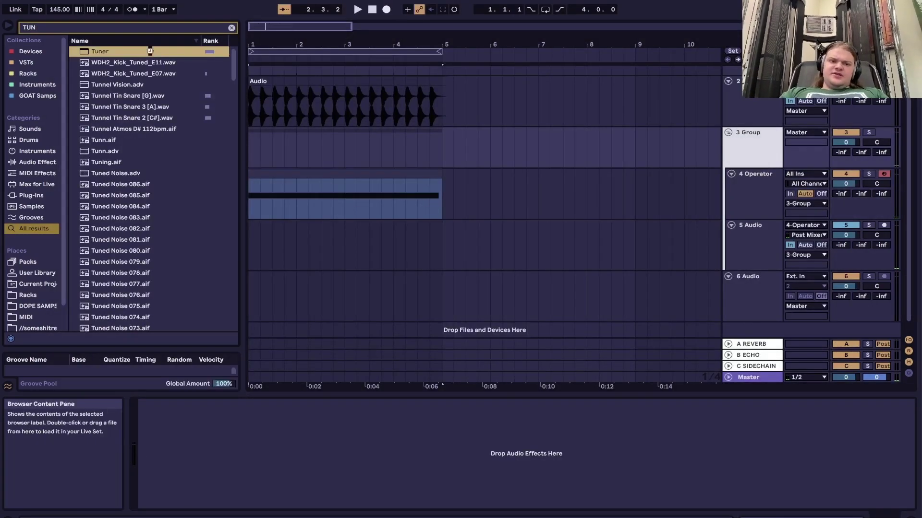
key(space)
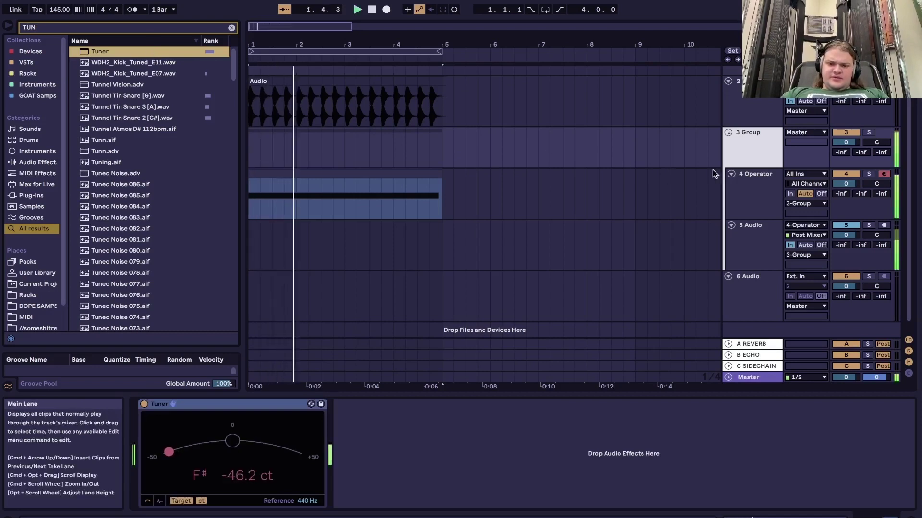
key(space)
key(space)
Adjust oscillator A's fine frequency in Operator and compare the tuning on the group and companion audio tracks
click(750, 184)
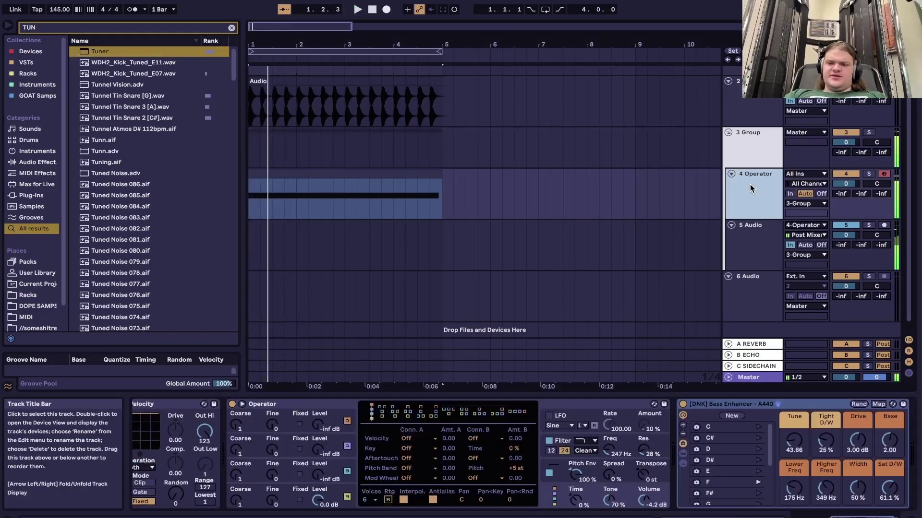
click(276, 506)
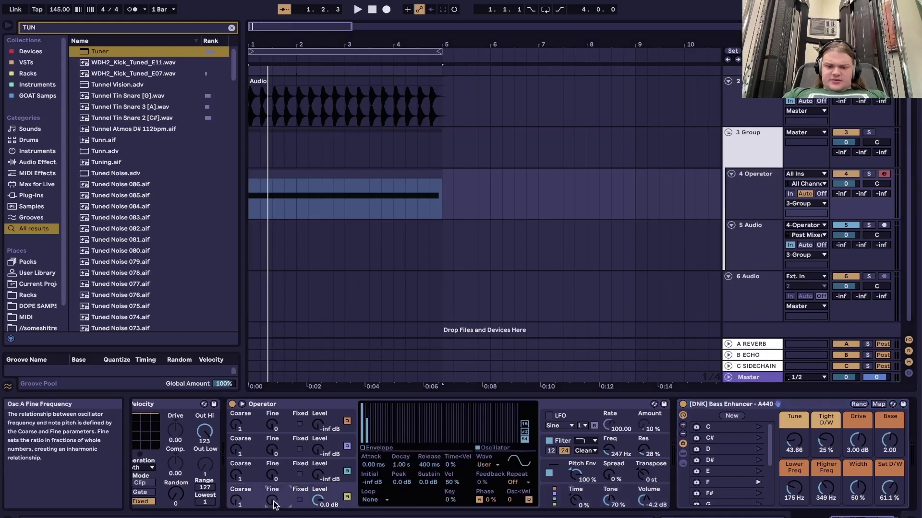
key(Return)
key(space)
click(749, 153)
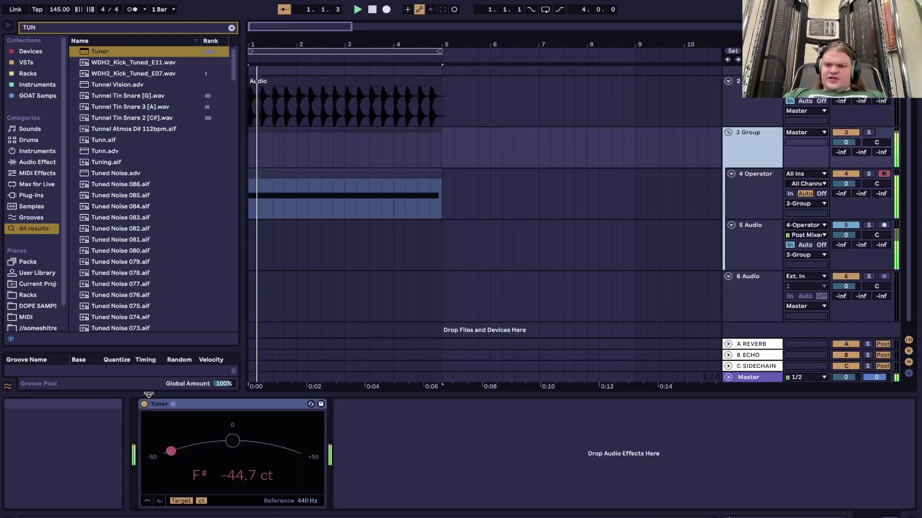
click(752, 242)
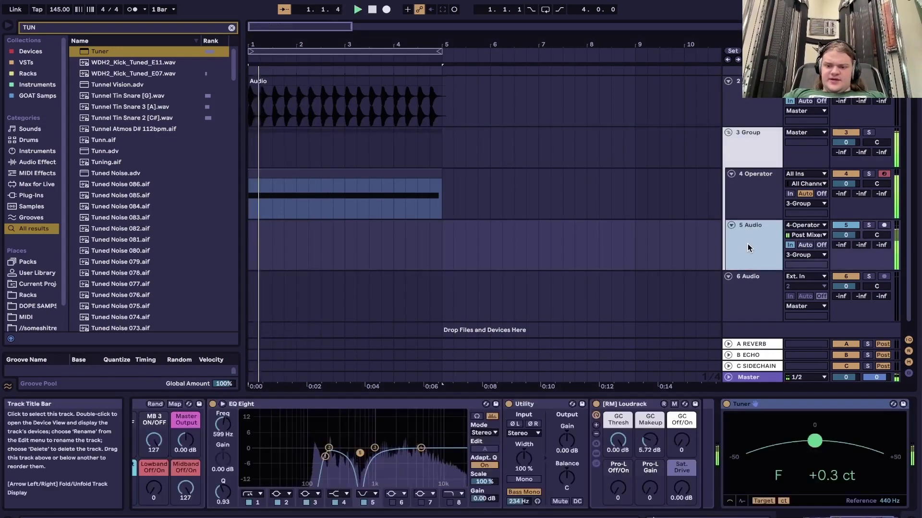
Insert a Pitch MIDI effect set to -1 st before Operator and set oscillator A's Fine value to 29
click(757, 203)
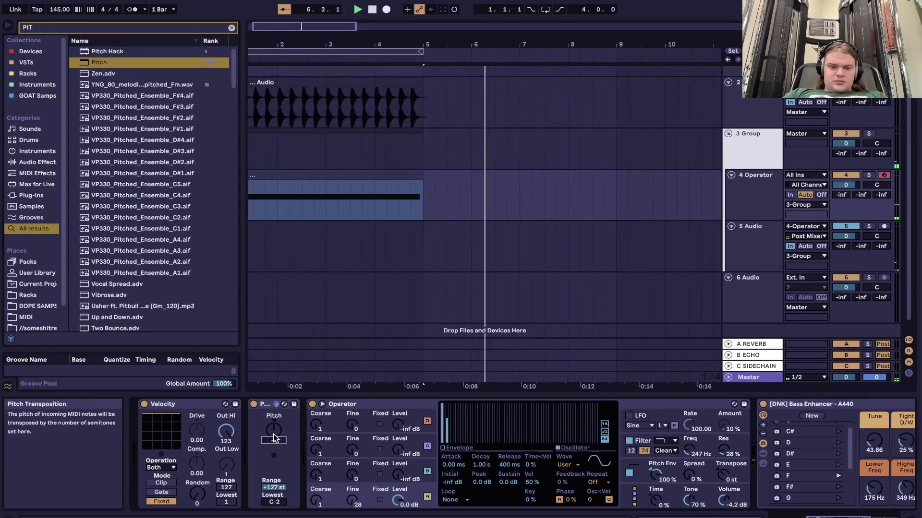
click(750, 136)
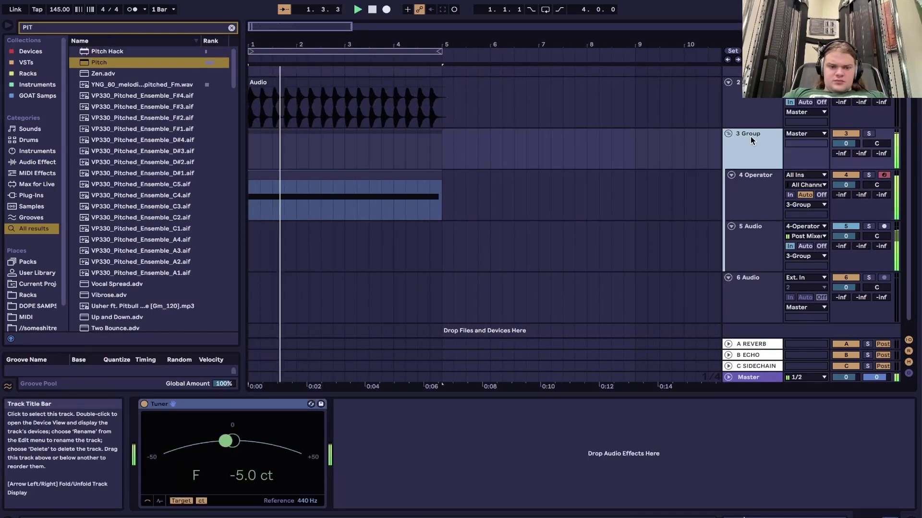
click(750, 179)
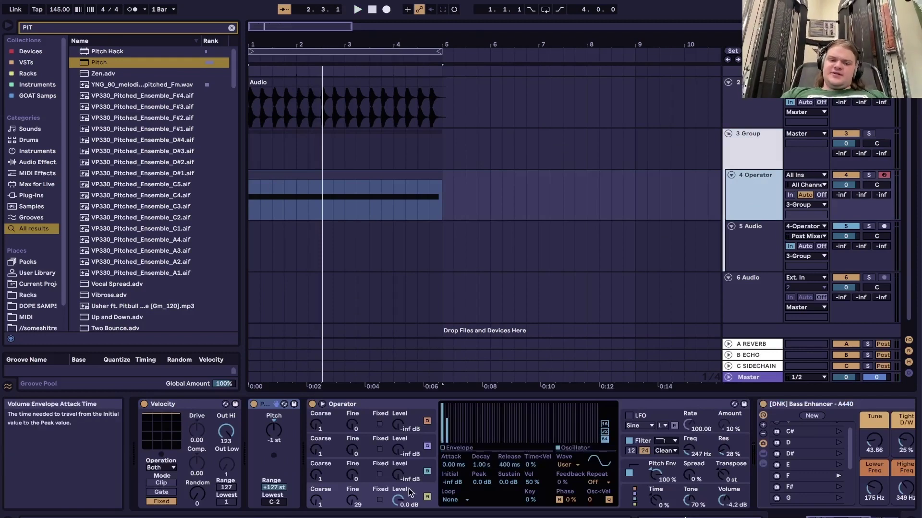
click(368, 497)
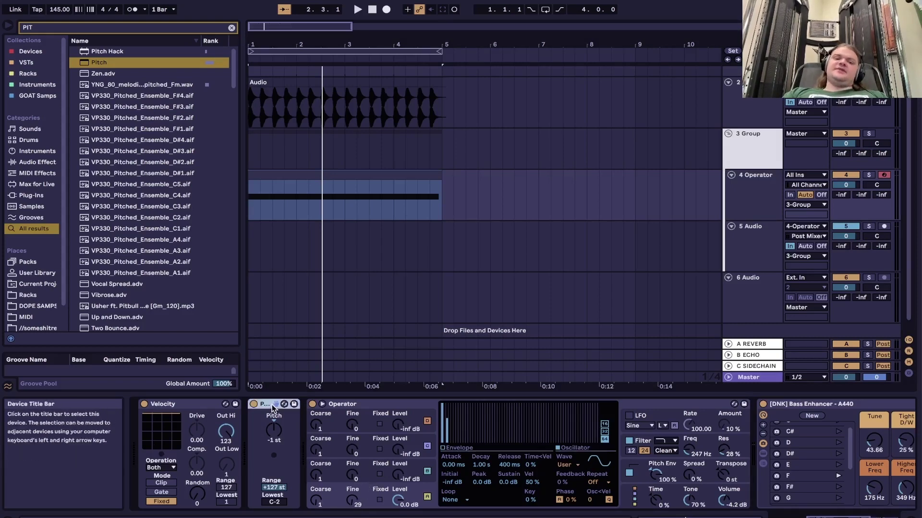
Check the group's tuning during playback and export the retuned bass as "[A440] Stoopid Sub4 [F]"
click(758, 156)
key(space)
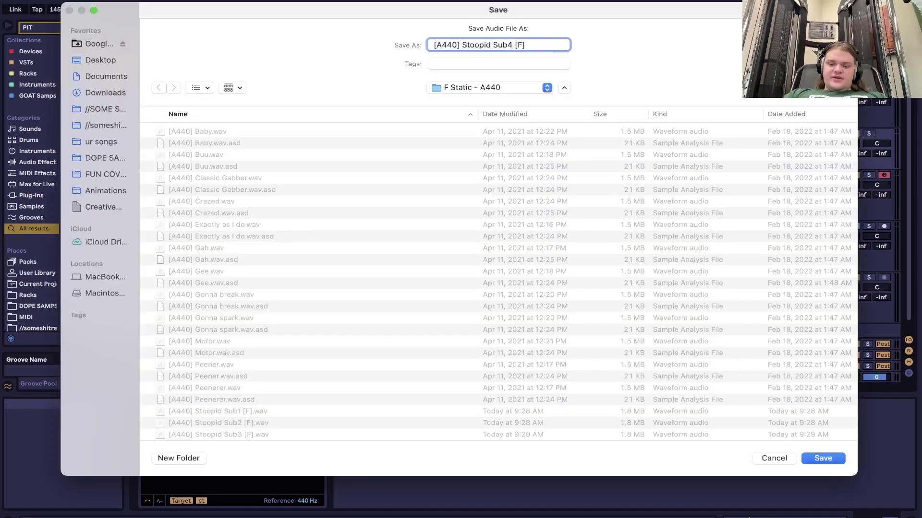
key(Return)
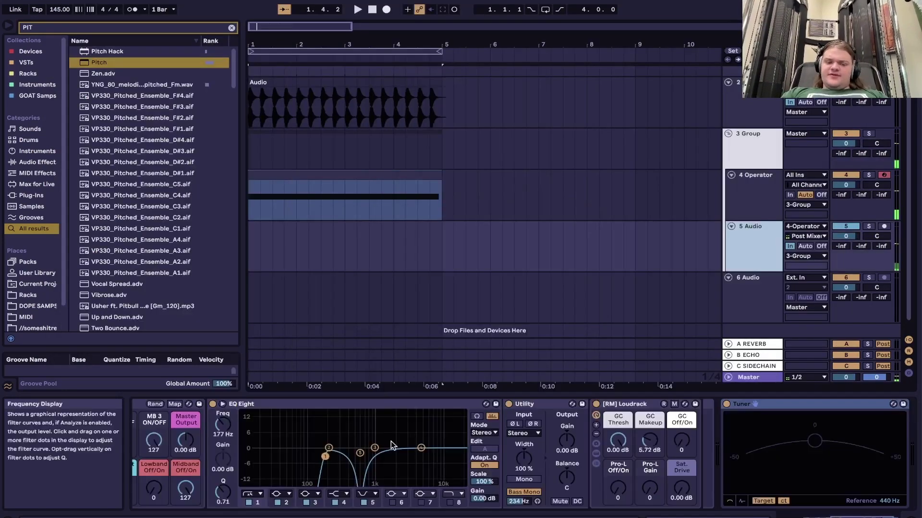
Insert iZotope Trash 2 between Erosion and OTT MBC x3 with a Heavy preset, and duplicate the plug-in
text(IZO)
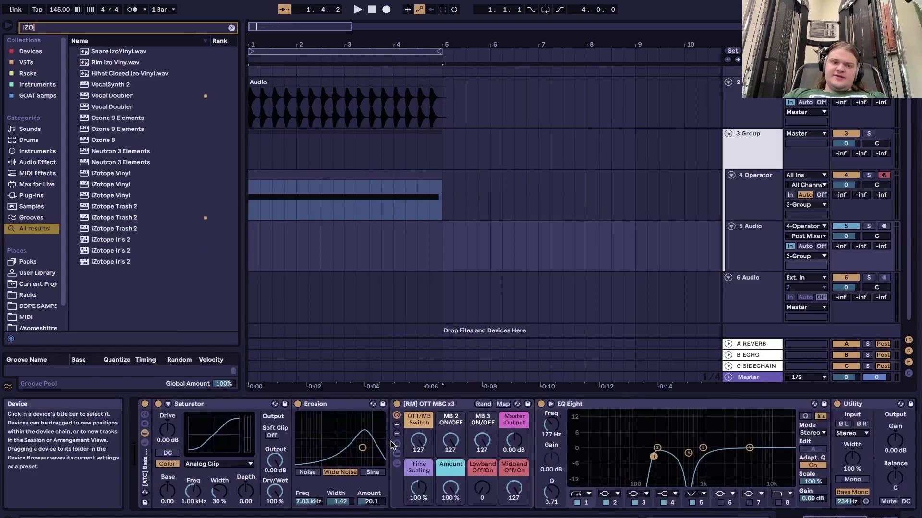
mouse_move(144, 217)
mouse_down()
mouse_move(367, 477)
mouse_move(393, 493)
mouse_move(422, 470)
mouse_up()
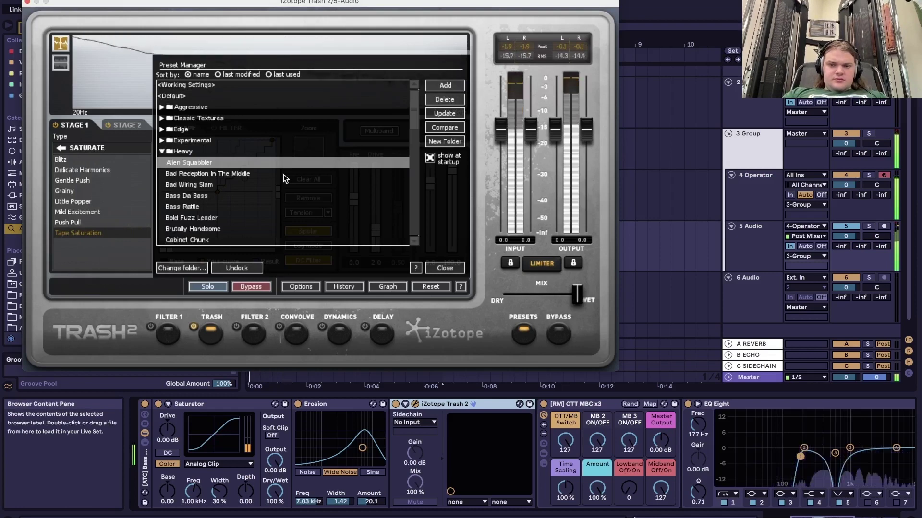
key(super+d)
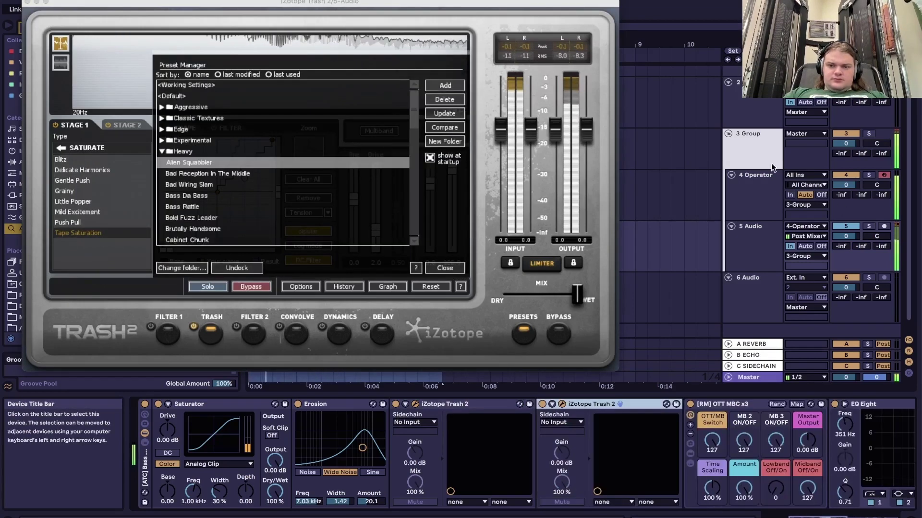
Export the doubly distorted bass as "[A440] Stoopid Sub6 [F]" in the F Static - A440 folder
key(super+shift+r)
key(Return)
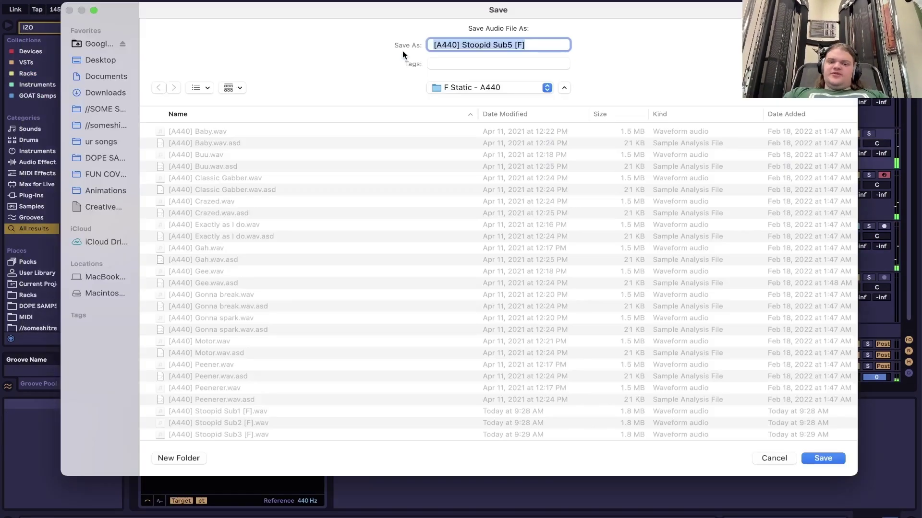
click(513, 45)
key(BackSpace)
text(6)
key(Return)
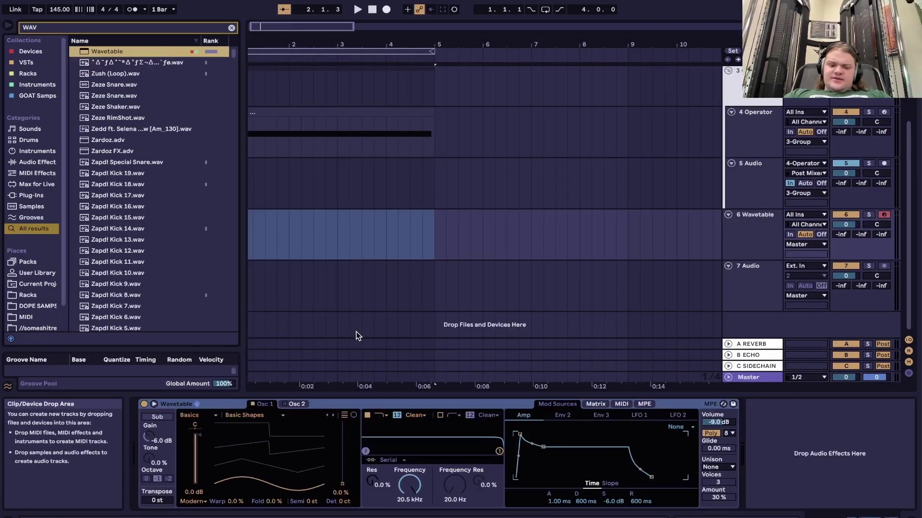
Search the library for "YOUR" and load Your Vox - G#2.wav as Wavetable's oscillator 1 waveform
key(ctrl+f)
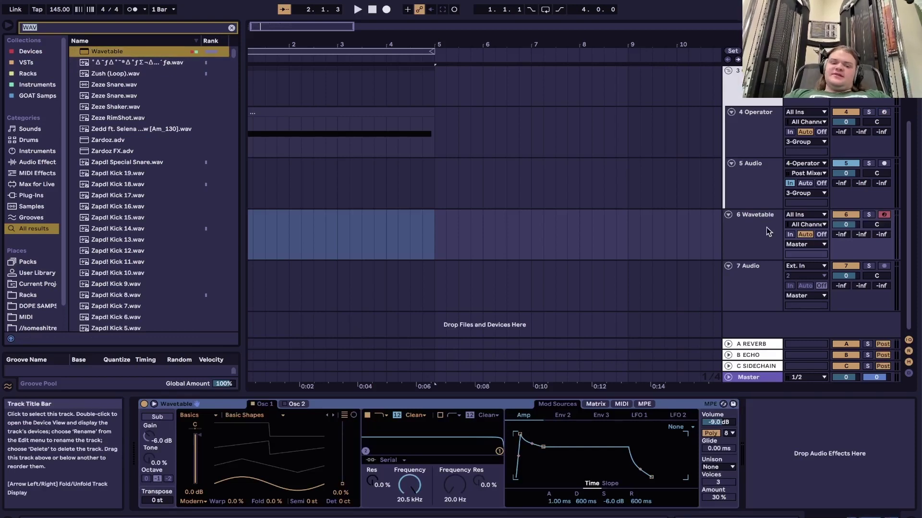
text(YOUR)
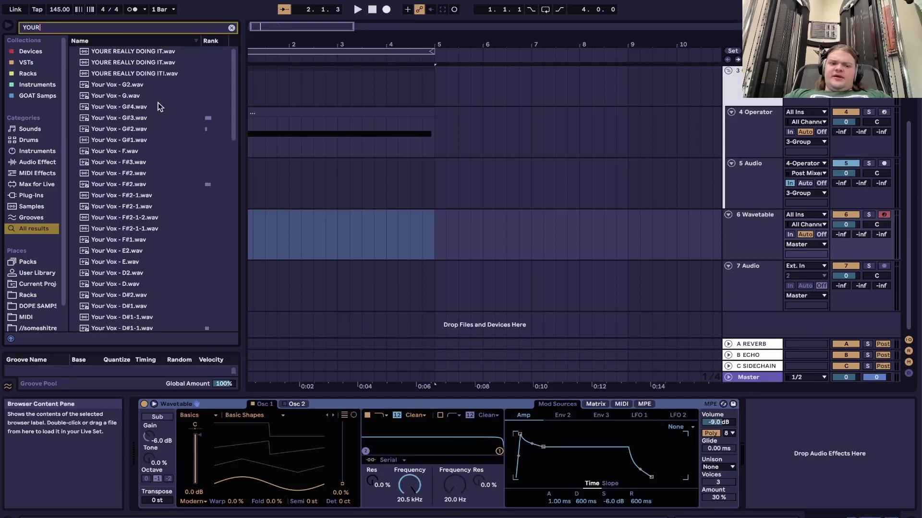
scroll(160, 107, down, 1)
click(155, 101)
drag(136, 98, 283, 464)
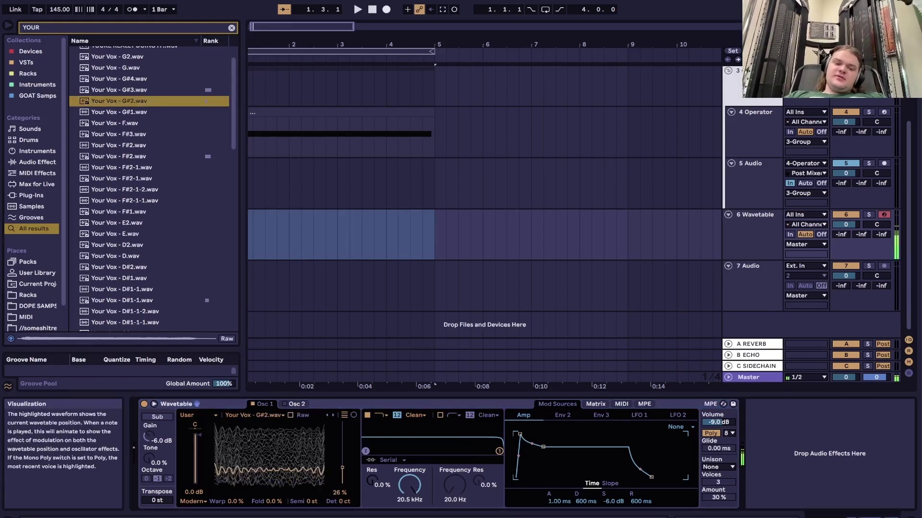
Search for RC-21 and add the [DNK] RC-21 effect rack after Wavetable
key(ctrl+f)
text(RC-21)
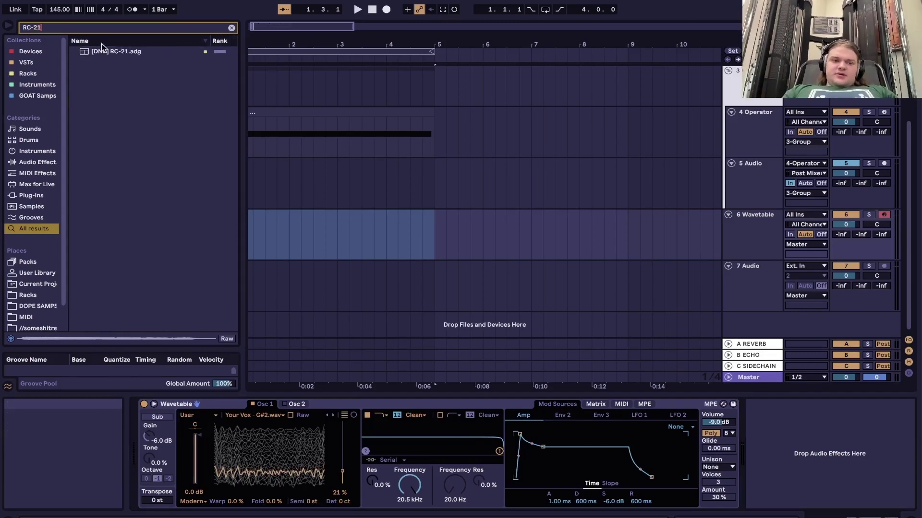
key(Down)
key(Return)
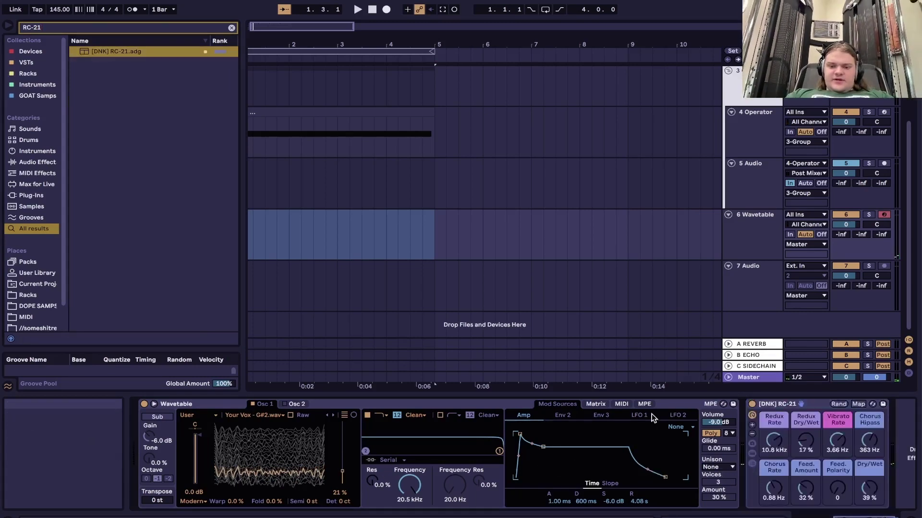
Modulate Wavetable's Osc 1 Warp with LFO 1 at 20 and Osc 1 Fold with LFO 2 at 9.4
click(638, 416)
click(595, 404)
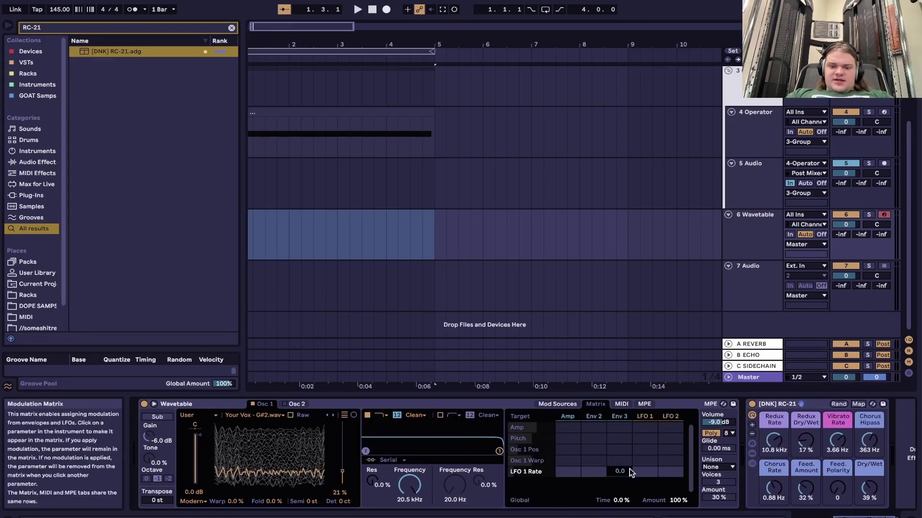
drag(645, 461, 646, 451)
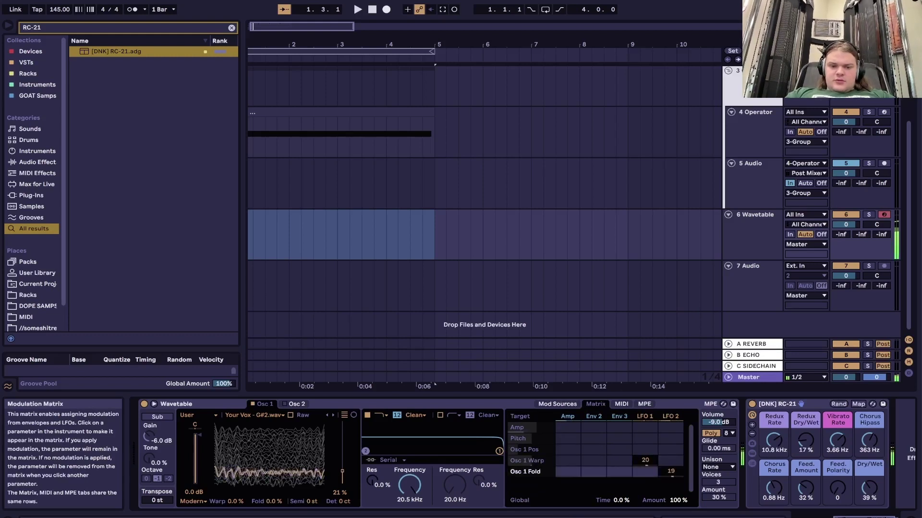
Enable Wavetable's oscillator 2 at 43 % position and set Shimmer unison with 3 voices and a 48 % amount
click(297, 405)
click(342, 457)
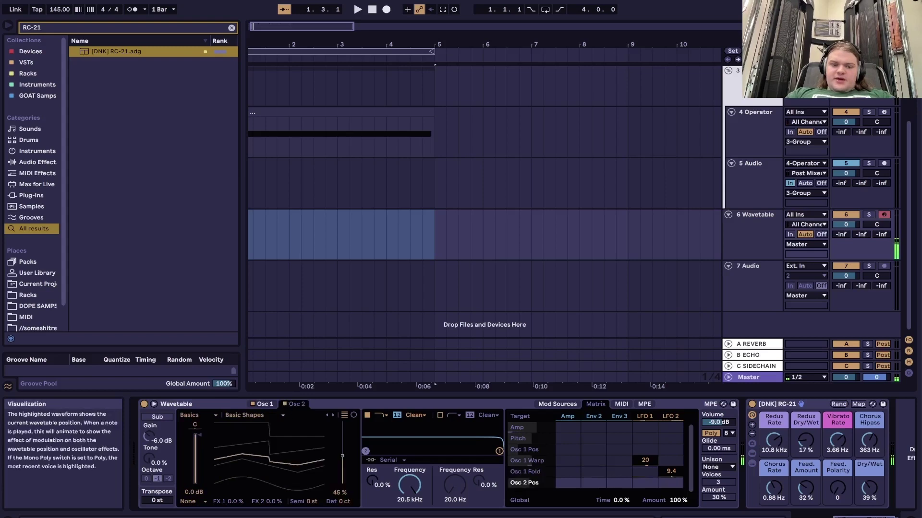
click(718, 467)
click(719, 426)
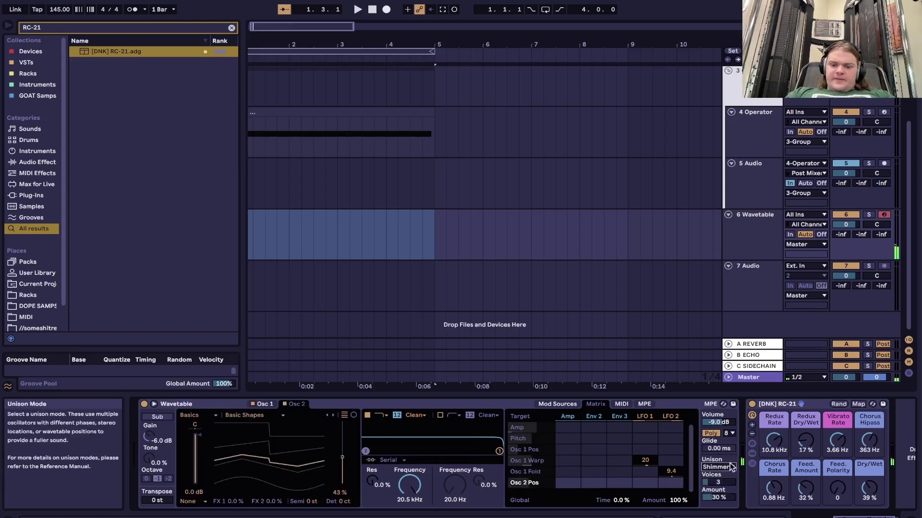
drag(719, 497, 718, 499)
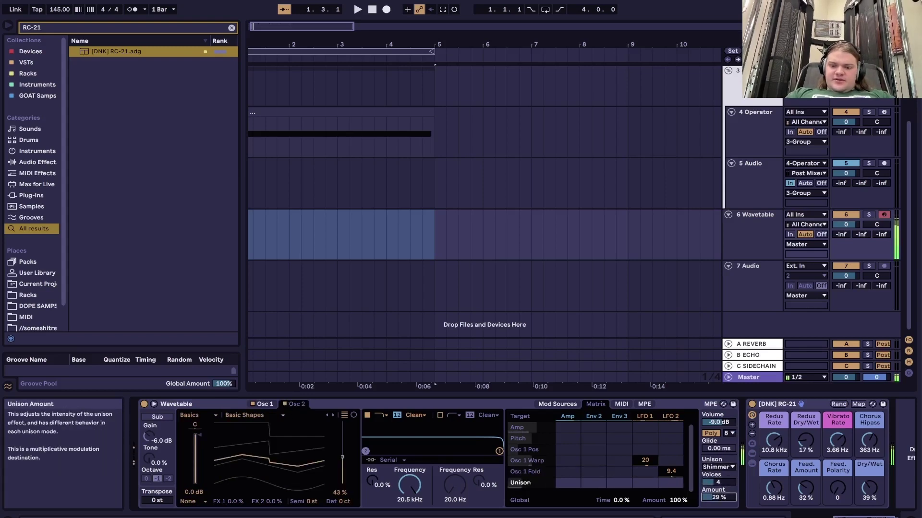
click(718, 482)
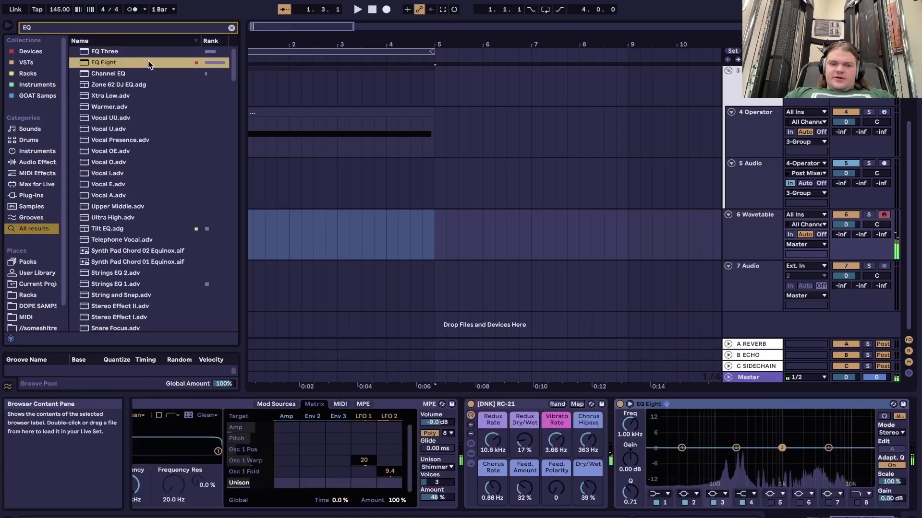
Set EQ Eight's first band to a low cut at 190 Hz
click(660, 494)
click(668, 437)
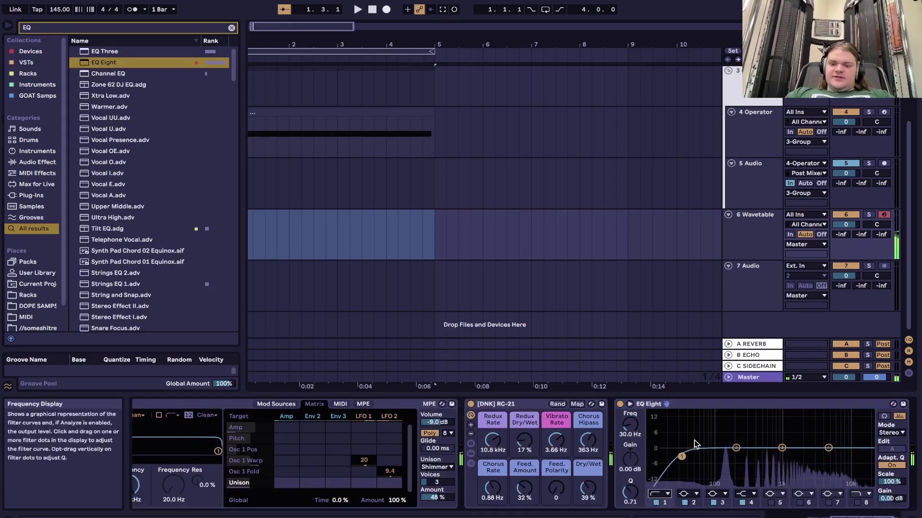
drag(681, 451, 733, 457)
Group Wavetable, RC-21 and EQ Eight into an instrument rack and save it as "Sexy Voxxy 29"
scroll(703, 410, left, 6)
shift+click(177, 404)
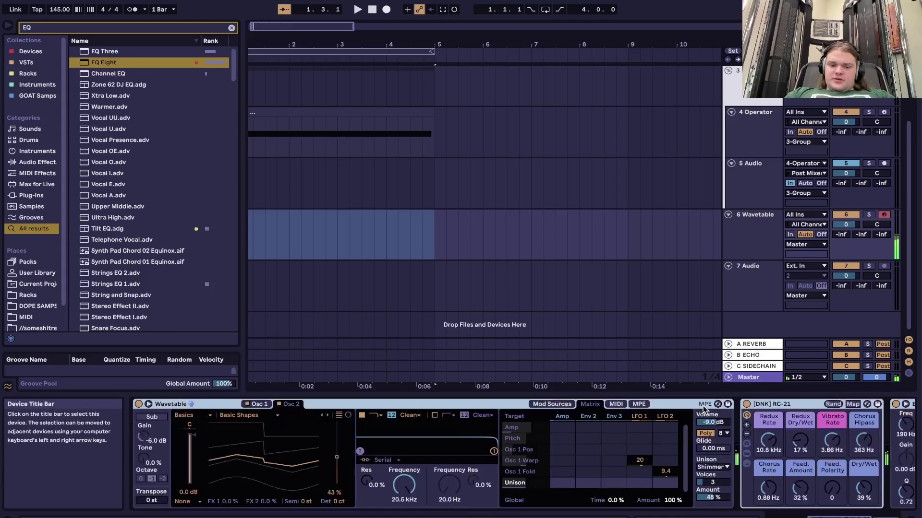
key(super+g)
click(144, 503)
text(Sex)
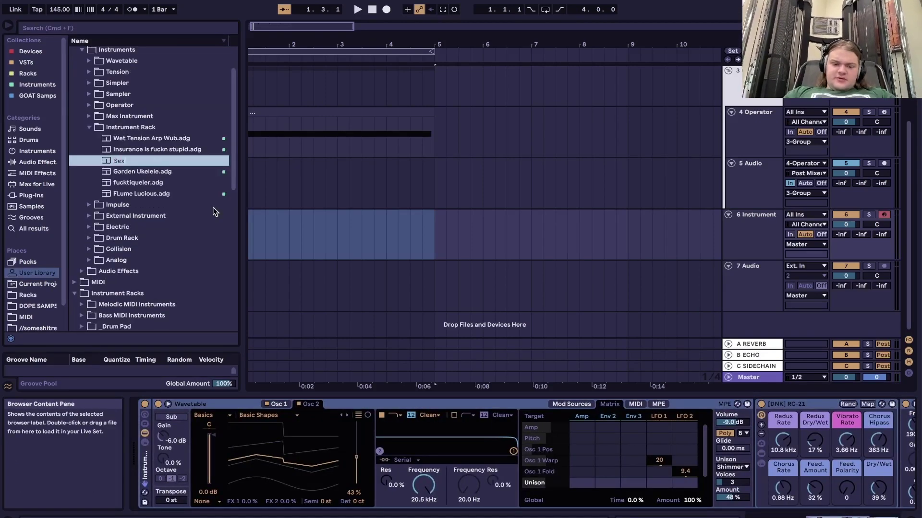
text(y Voxx)
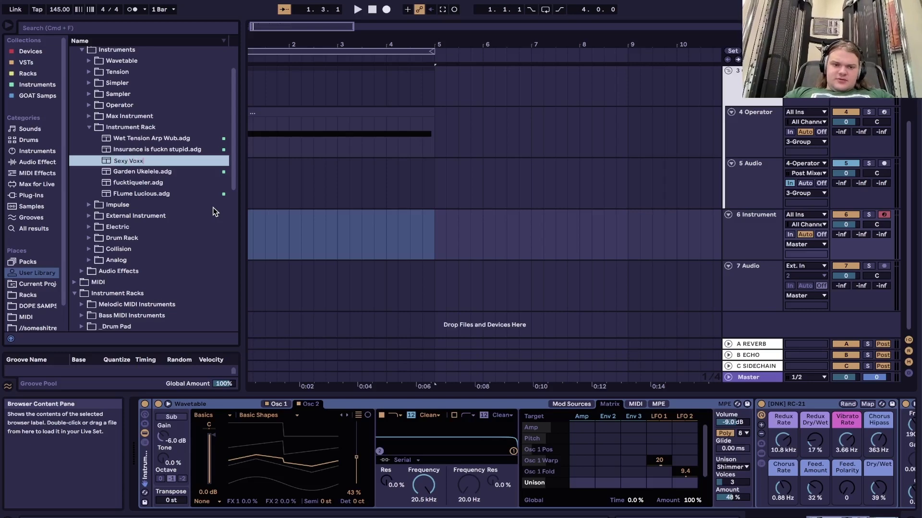
text(y)
key(Return)
Add Spectral Blur after the Sexy Voxxy rack, with Residual at 36 %, and adjust its Freq 2 value
mouse_move(424, 486)
mouse_down()
mouse_move(423, 511)
mouse_move(417, 471)
mouse_up()
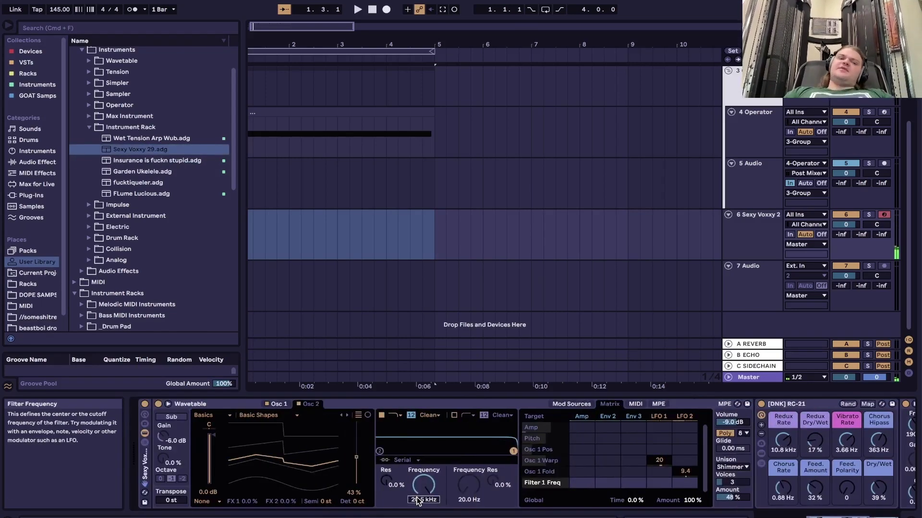
key(super+f)
text(spec)
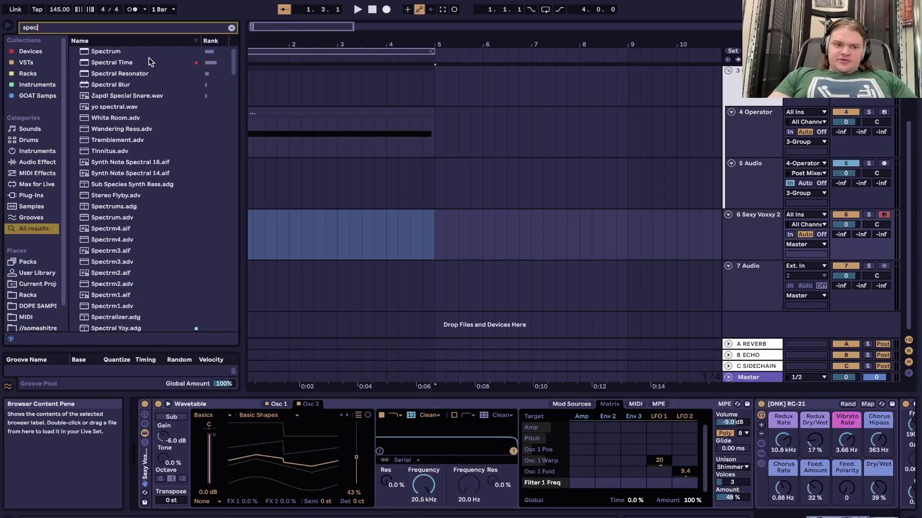
double_click(139, 87)
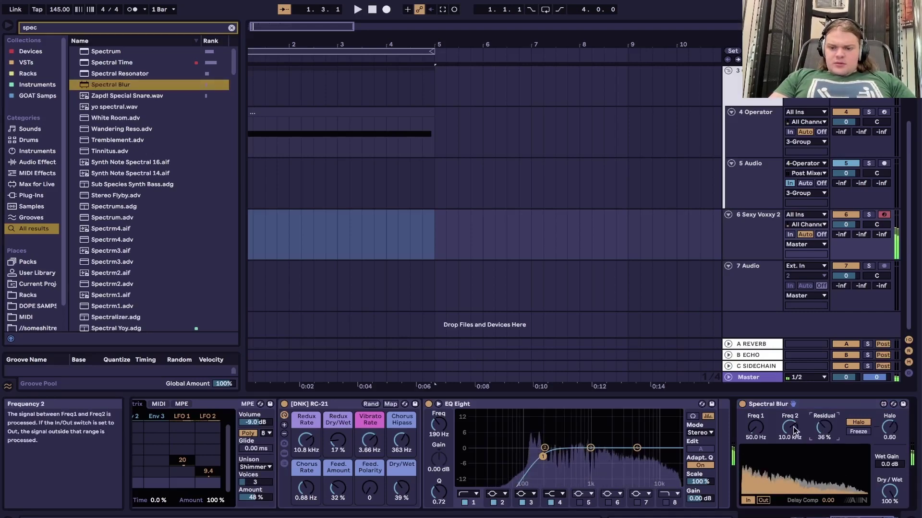
drag(789, 427, 790, 414)
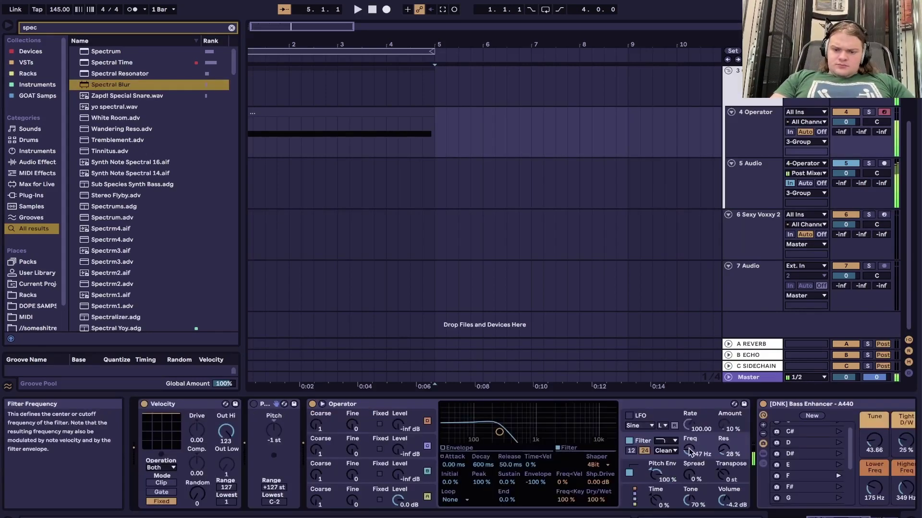
Set Operator's filter to band-pass at 551 Hz with 100 % velocity modulation of frequency and a 7.69 dB shaper drive
click(674, 442)
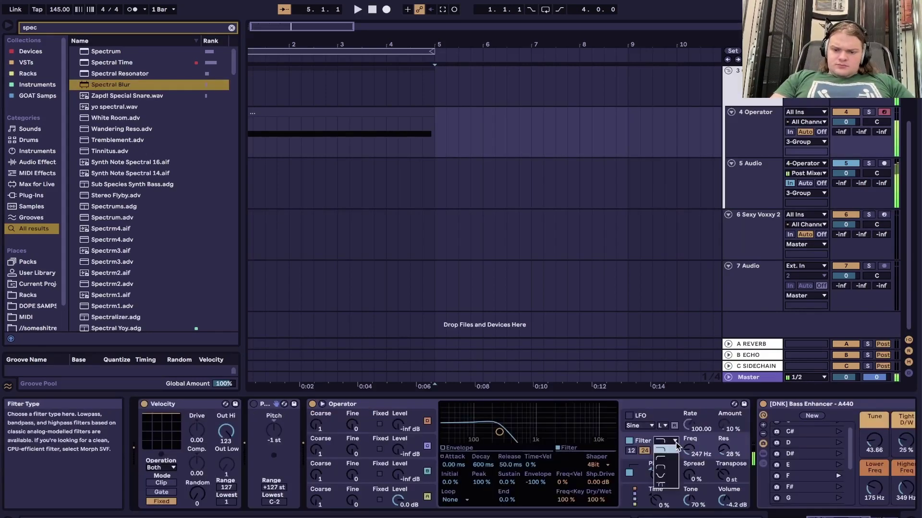
click(674, 468)
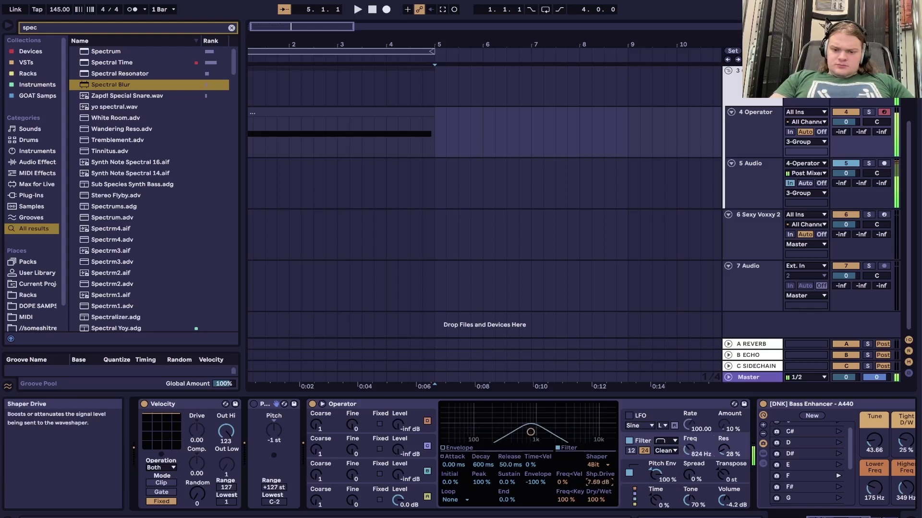
drag(555, 483, 555, 458)
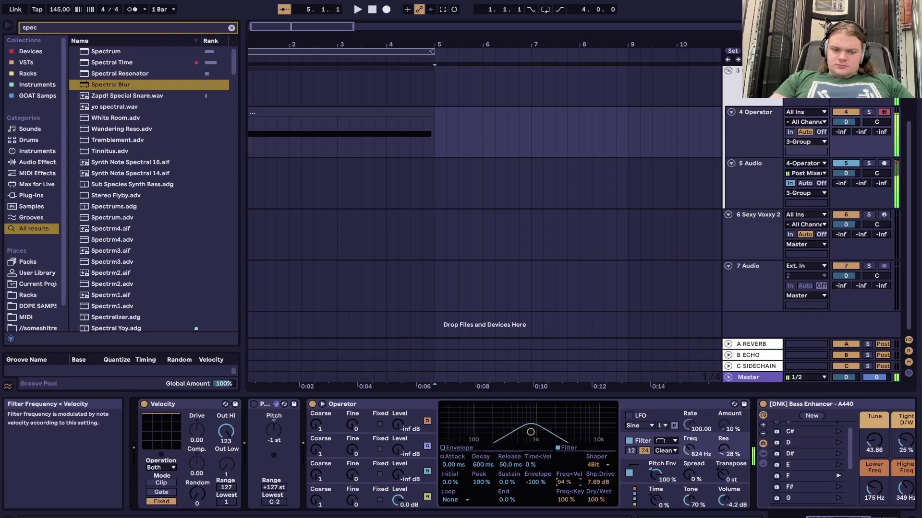
click(689, 449)
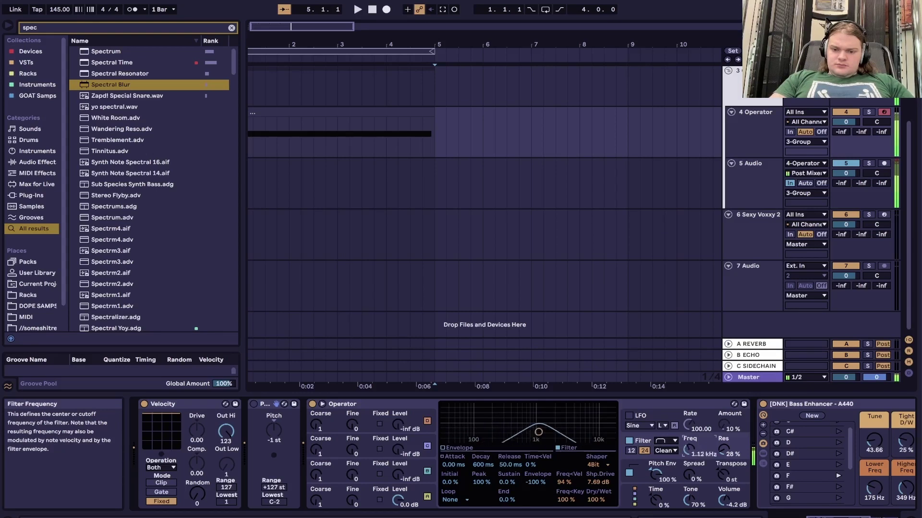
drag(564, 482, 564, 497)
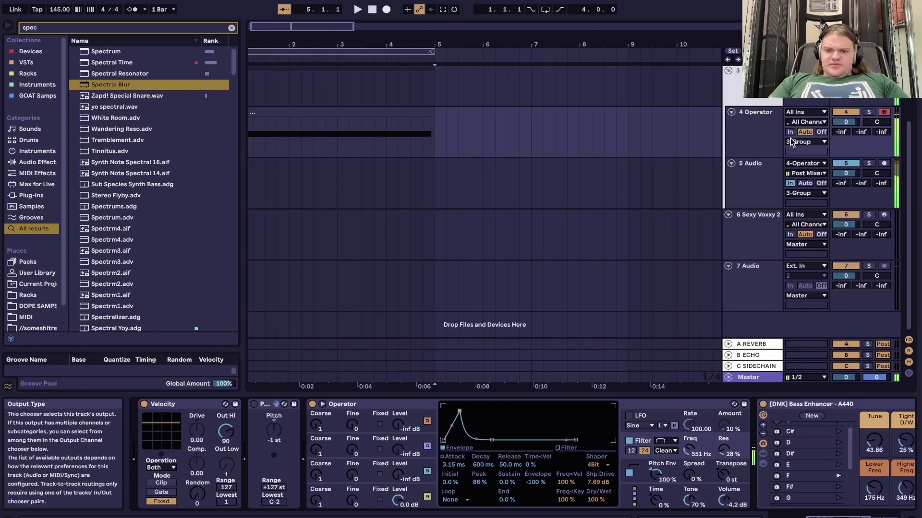
Change Operator's oscillator B waveform to Saw 64
scroll(712, 454, right, 4)
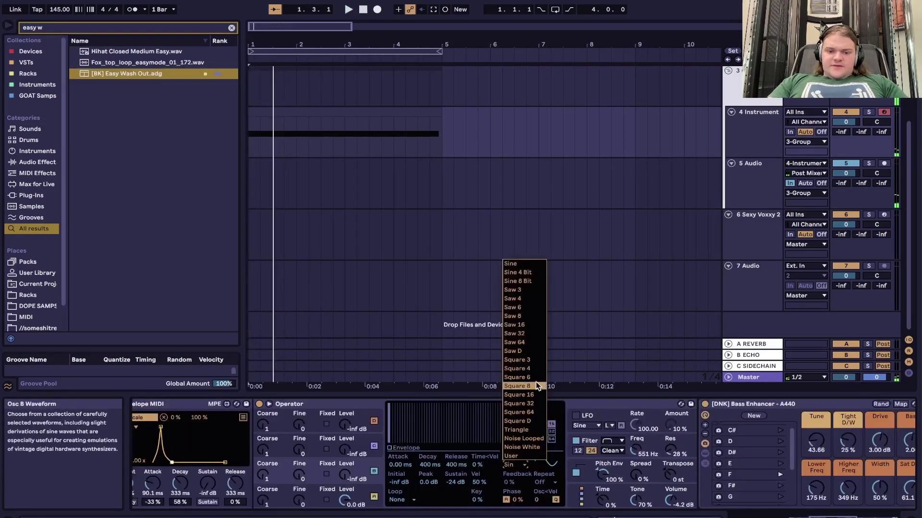
click(543, 343)
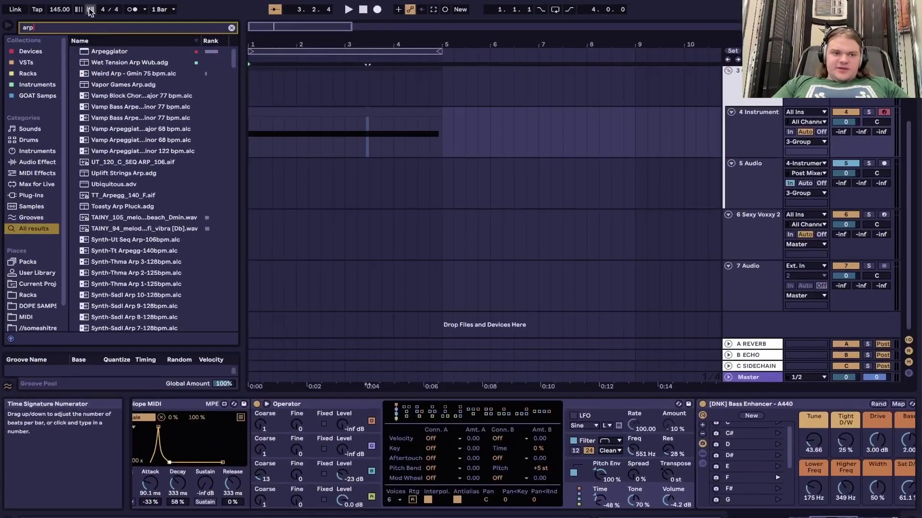
Insert an Arpeggiator before the instrument rack at a 1/8 rate and raise its Gate to 93 %
click(107, 52)
double_click(106, 52)
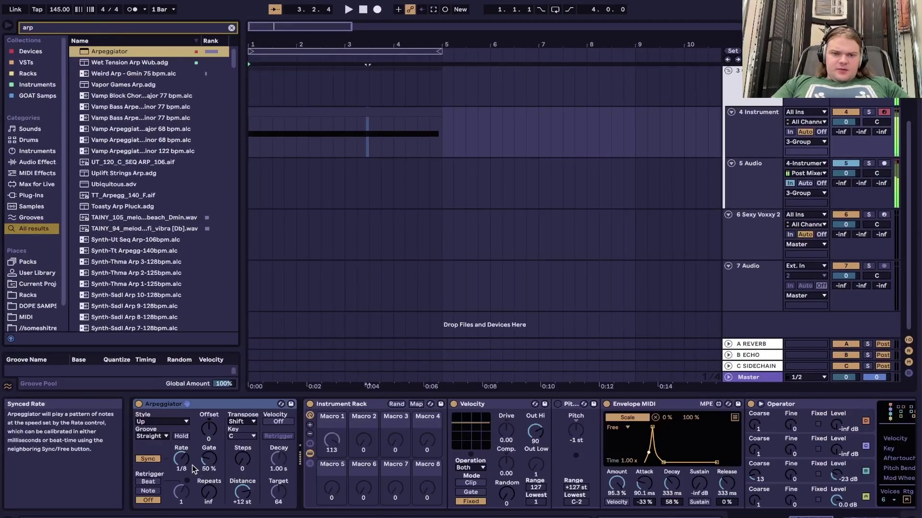
drag(209, 459, 209, 454)
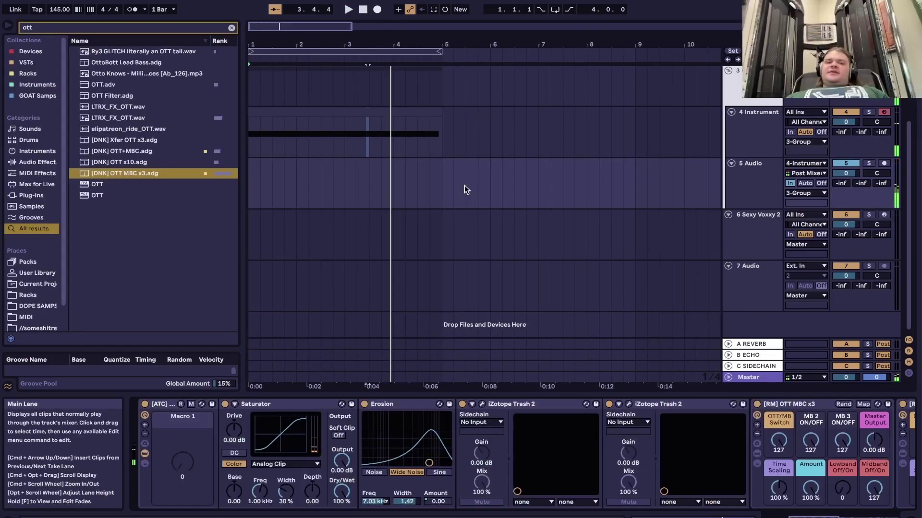
Export the loop range of the arpeggiated bass into the F Wubs - A440 folder
click(387, 50)
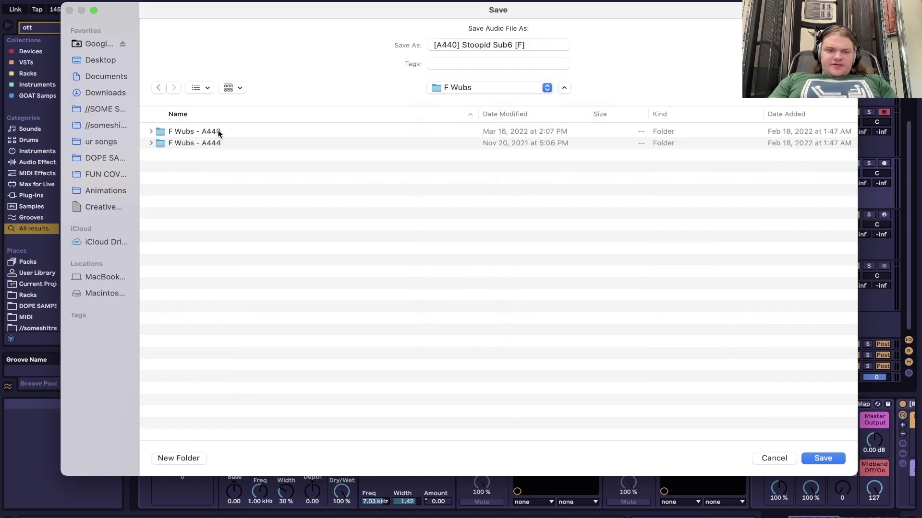
double_click(218, 132)
key(Return)
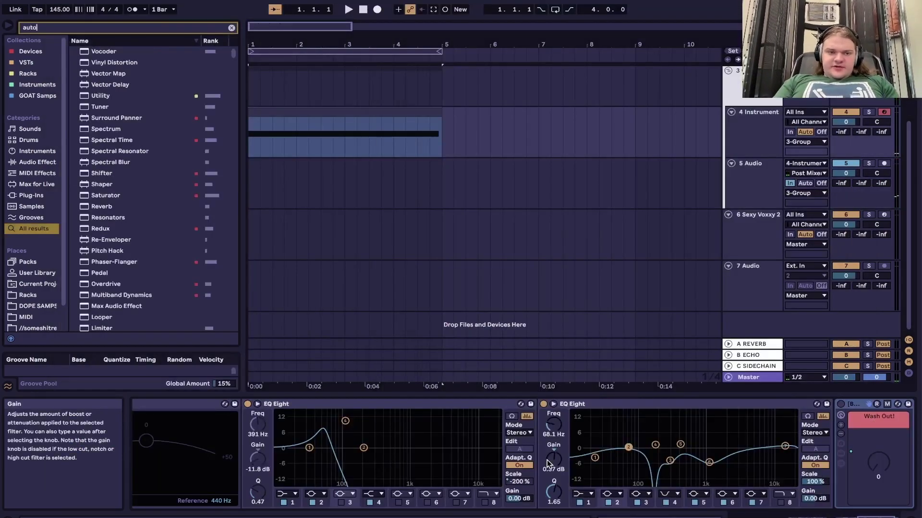
Add an Auto Filter before the EQ Eight preceding the OTT racks, and duplicate that EQ Eight
text(uto)
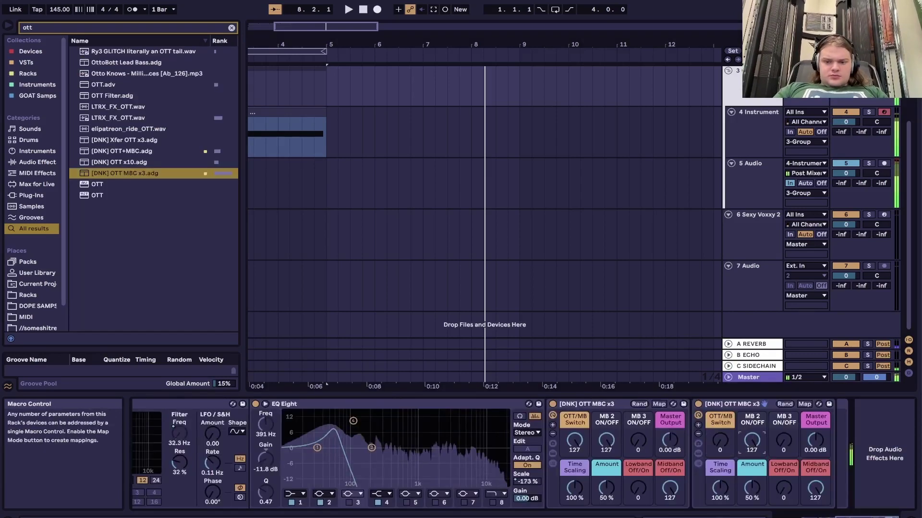
click(405, 402)
key(ctrl+d)
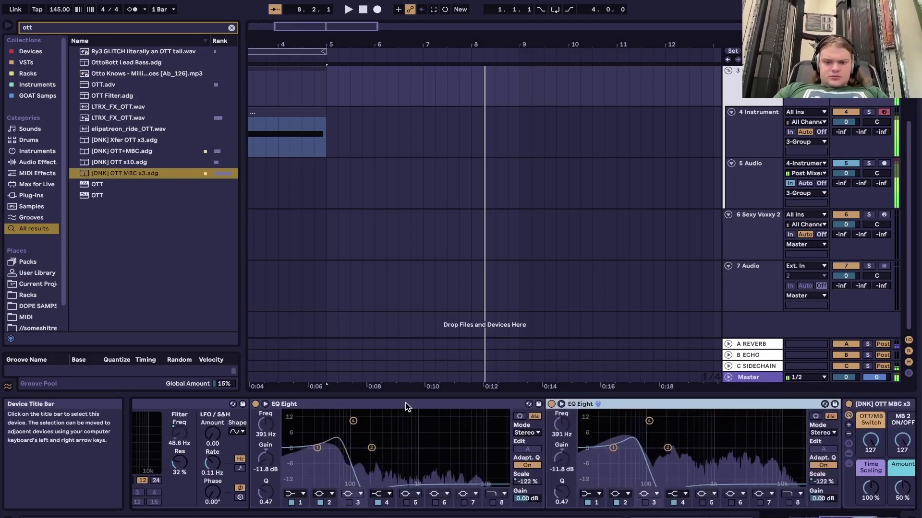
Play back the bass from the start and export its four-bar loop range as a 24-bit 44100 Hz WAV
scroll(406, 402, left, 10)
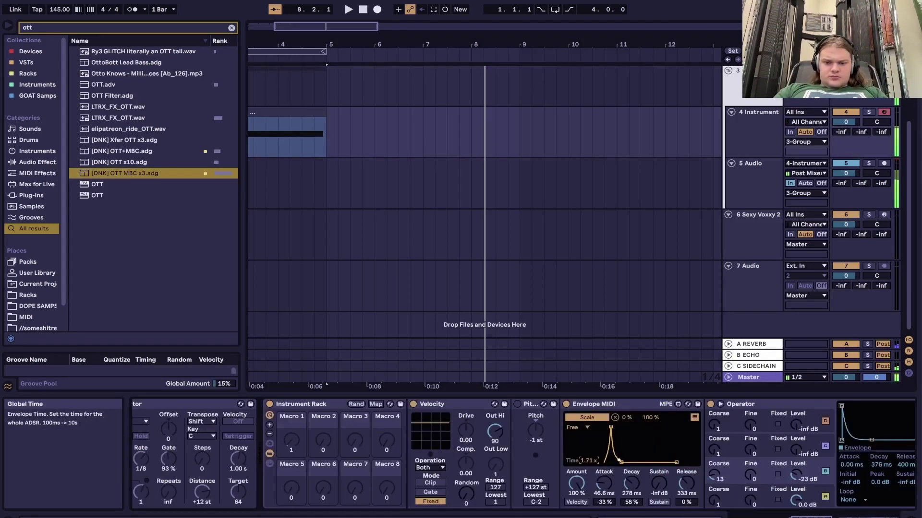
scroll(523, 454, right, 10)
key(space)
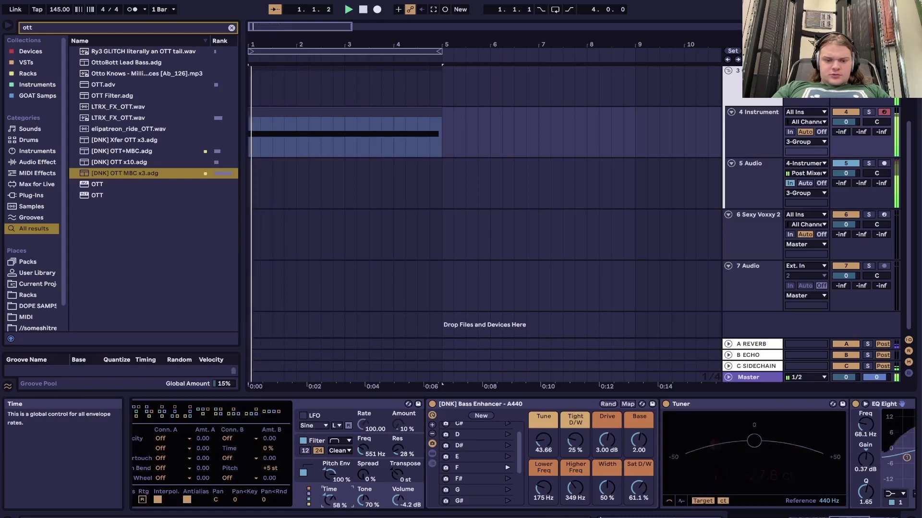
scroll(523, 454, left, 5)
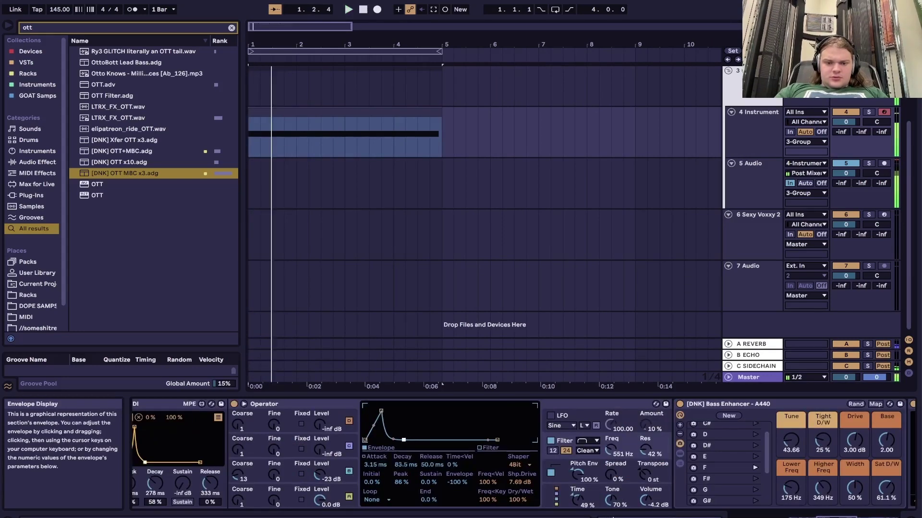
click(398, 51)
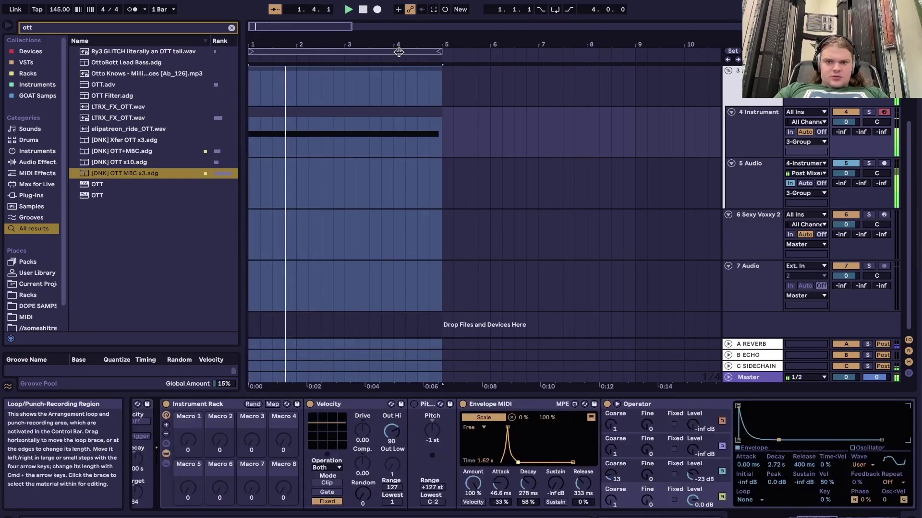
key(super+shift+r)
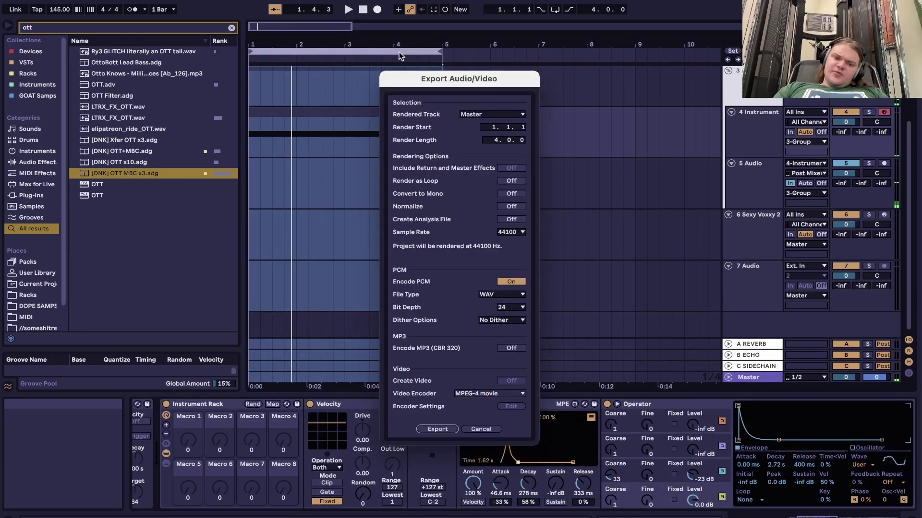
key(Return)
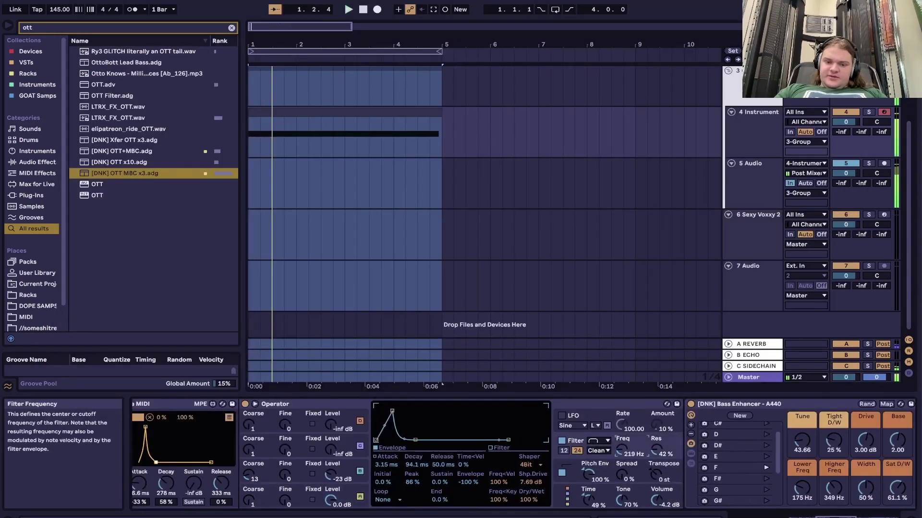
Save the next bass render as [A440] Stoopid Womp2 [F] in the F Wubs - A440 folder
key(space)
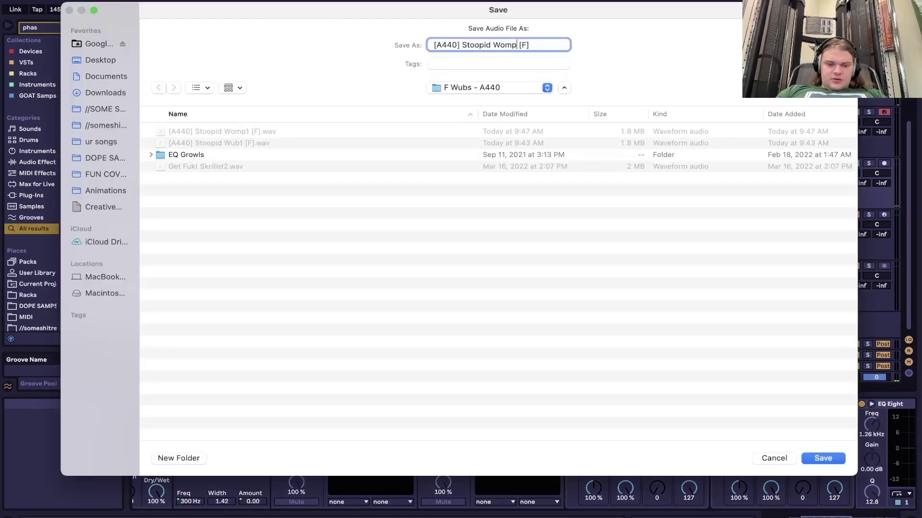
text(2)
key(Return)
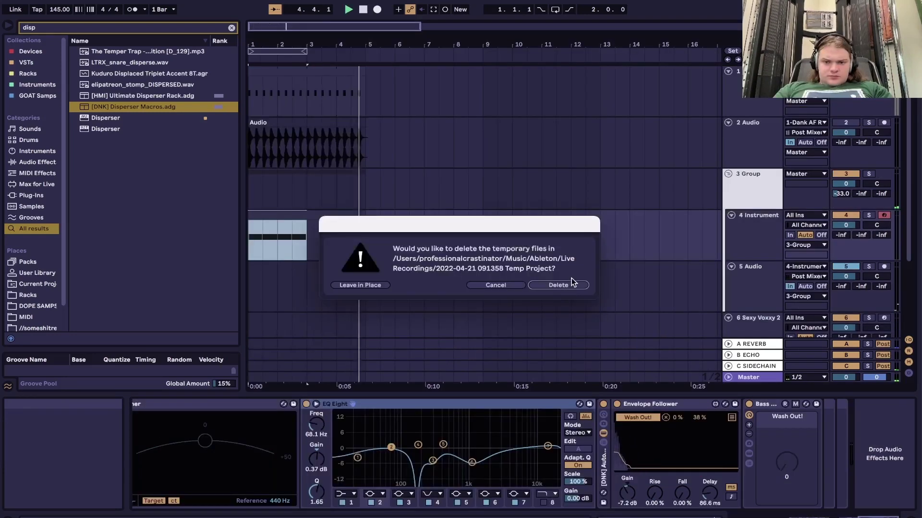
Delete the old project's temporary files and load the [KEY.6] Shinies key synth rack on the new set's first track
click(571, 278)
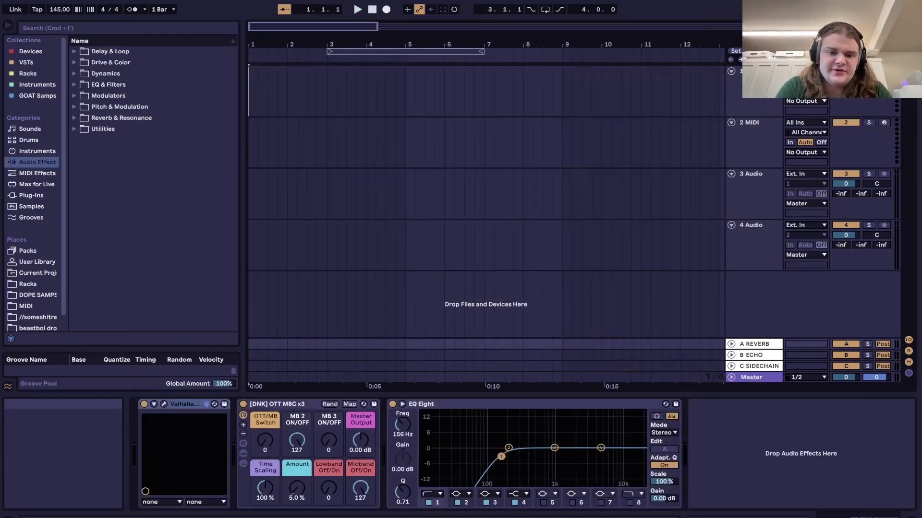
click(38, 294)
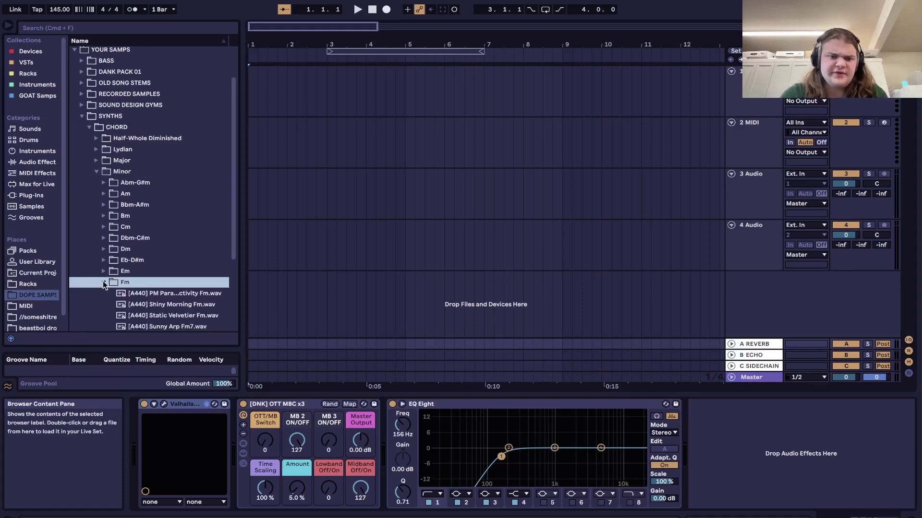
key(Left)
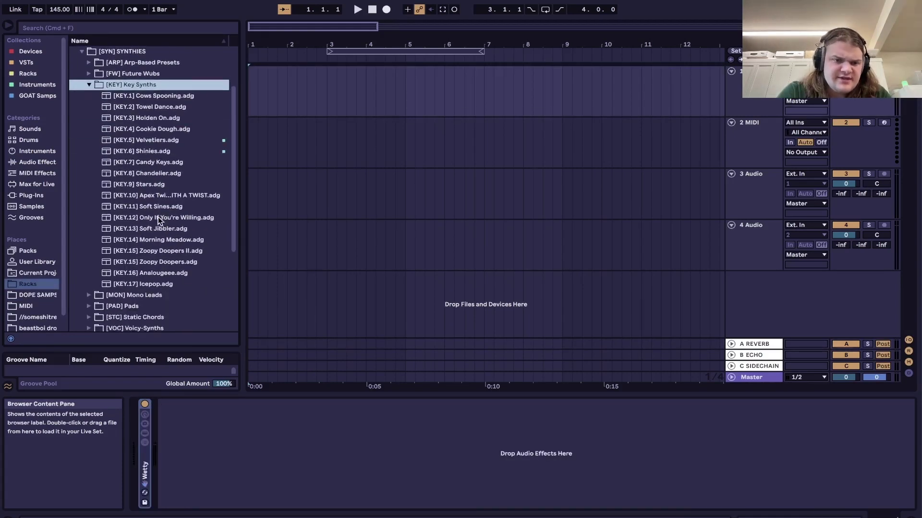
scroll(157, 220, down, 1)
double_click(177, 144)
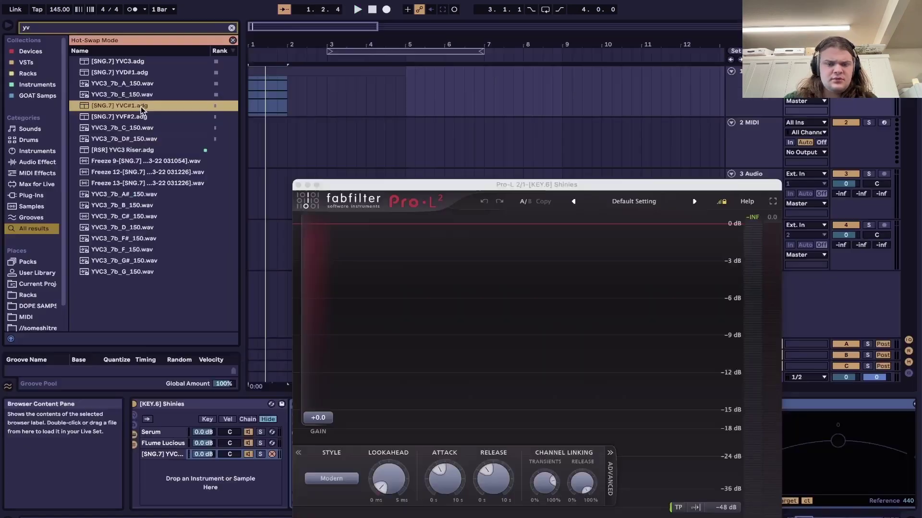
click(298, 185)
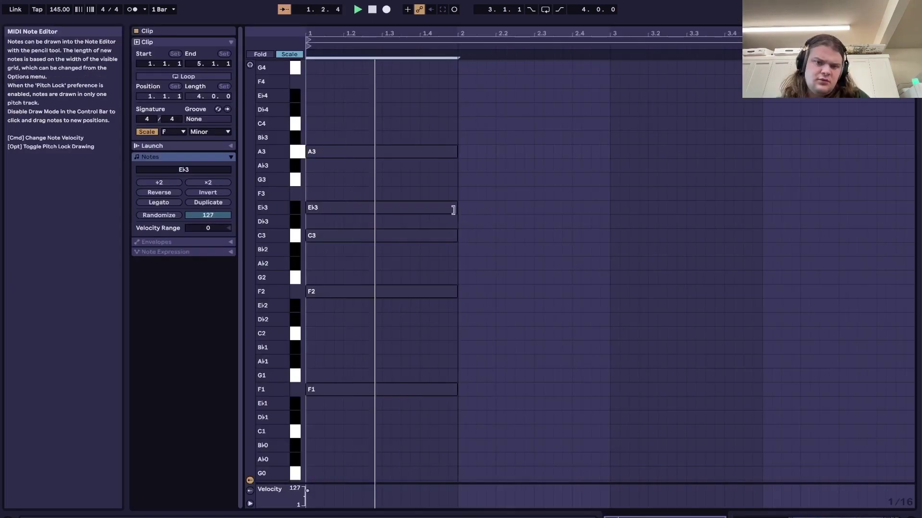
Turn off Draw Mode and move the chord's E♭3 note down one octave
key(b)
click(452, 209)
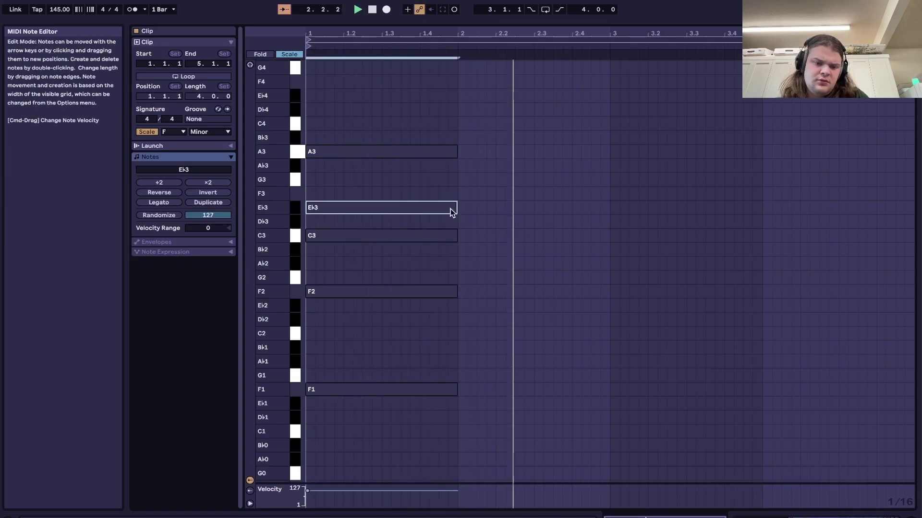
drag(452, 212, 447, 313)
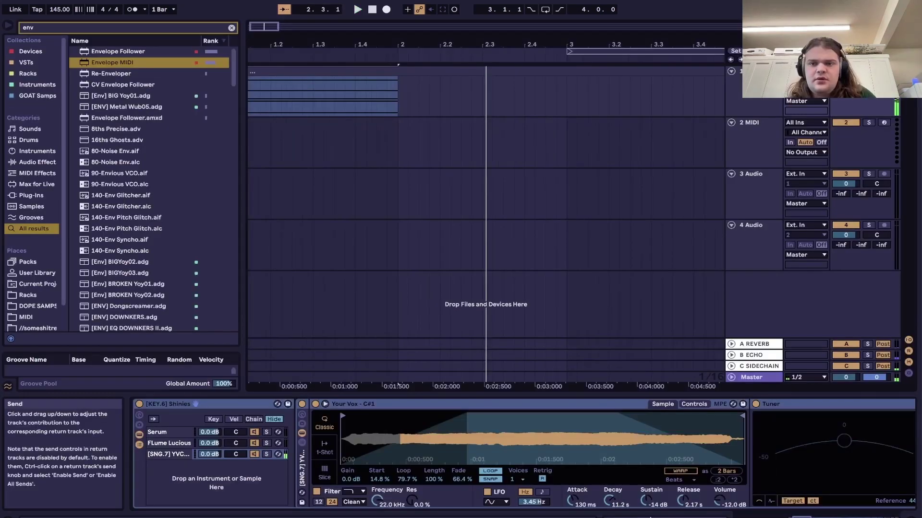
Group the two MIDI tracks and the two audio tracks separately, and route the synth group's output to Sends Only
drag(752, 192, 751, 229)
key(ctrl+g)
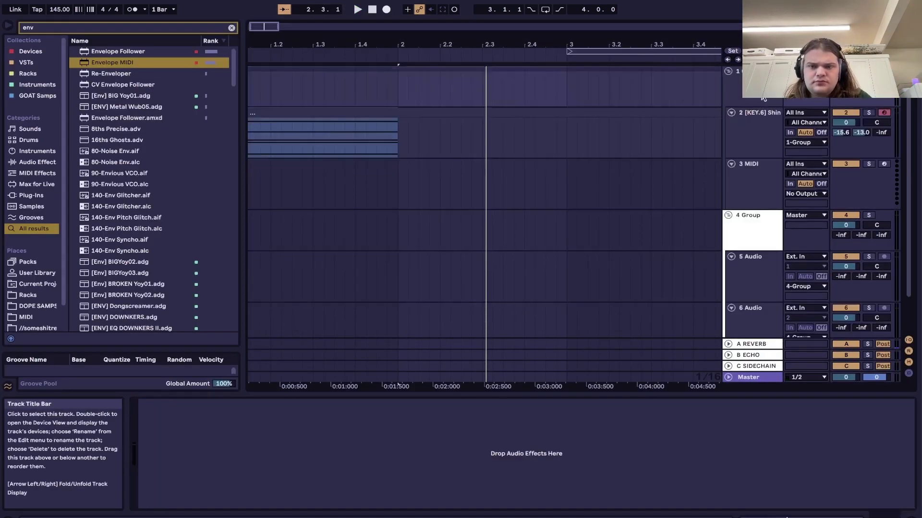
click(806, 142)
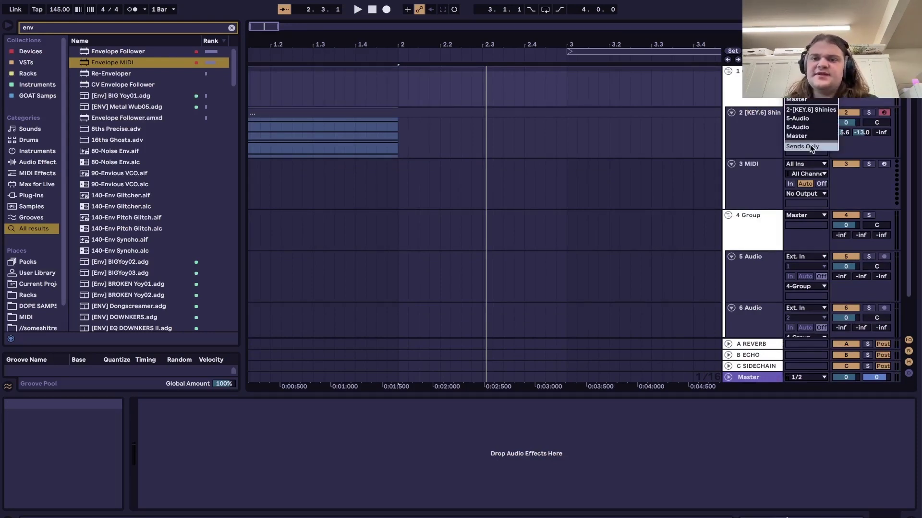
click(764, 367)
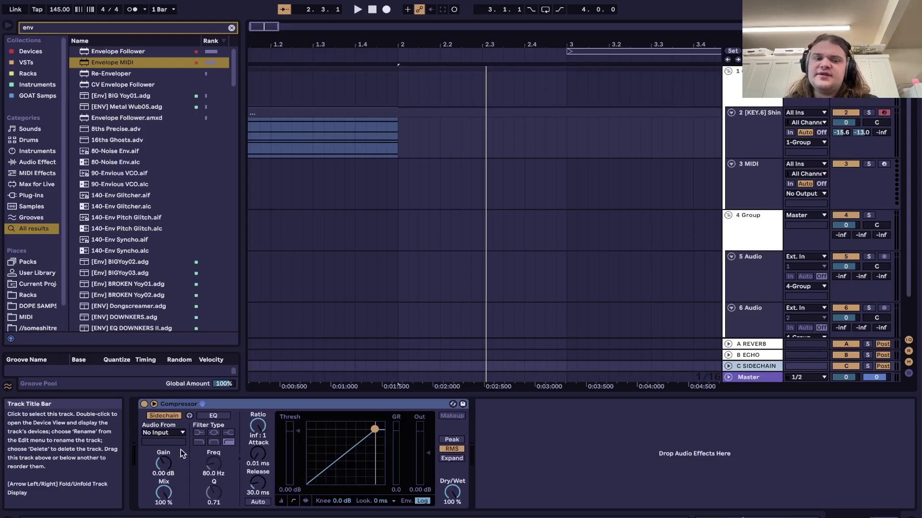
Nest further groups around the audio tracks and name the groups drums, kicksnar and snar from outermost to innermost
click(753, 221)
key(ctrl+g)
click(753, 186)
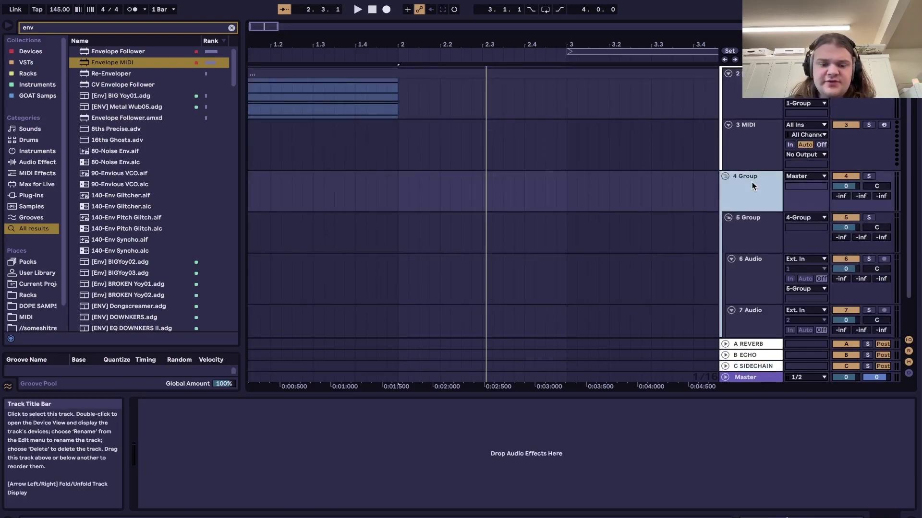
key(ctrl+r)
text(drums)
key(Tab)
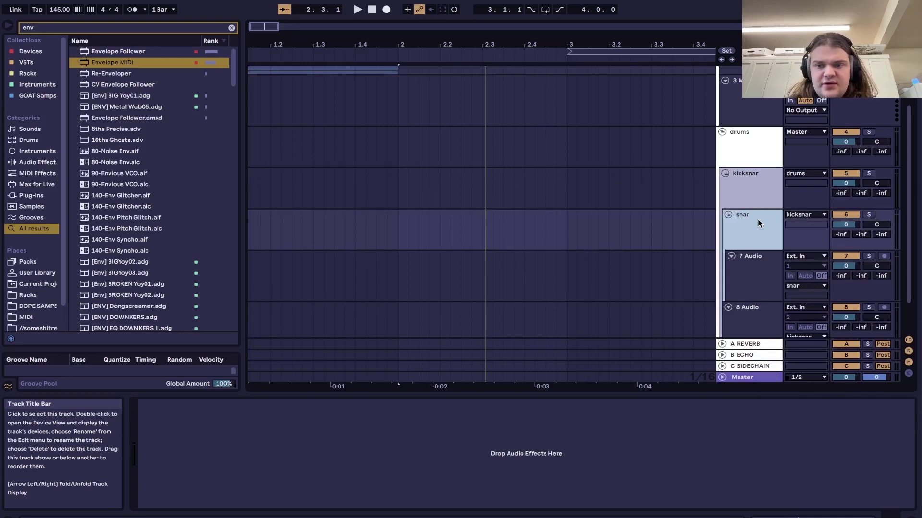
Set the C SIDECHAIN return's Compressor to take its sidechain input from kicksnar, Post FX
scroll(758, 224, down, 1)
click(769, 138)
click(741, 369)
click(162, 433)
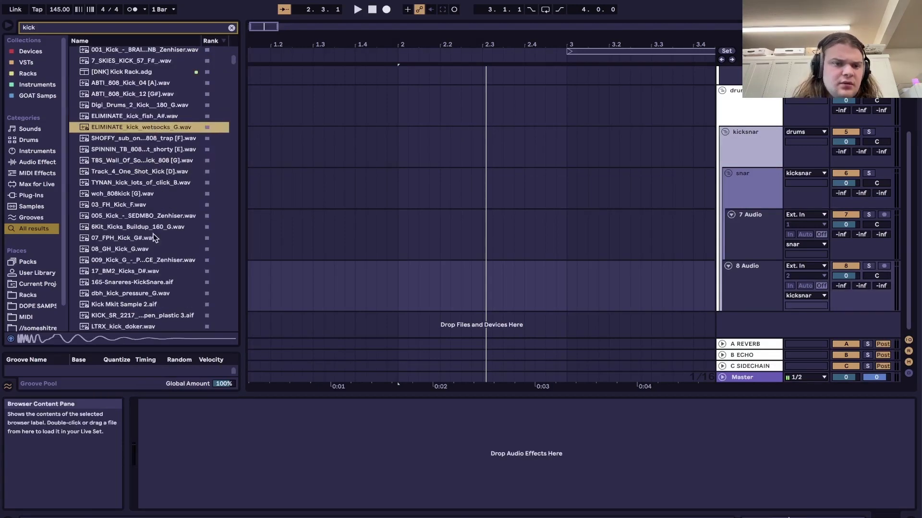
Place 01_FPH_Kick_E.wav from the DOPE SAMPS kick folder at bar 1 on the kicksnar group's empty audio track
scroll(139, 170, up, 2)
scroll(139, 170, up, 3)
click(139, 173)
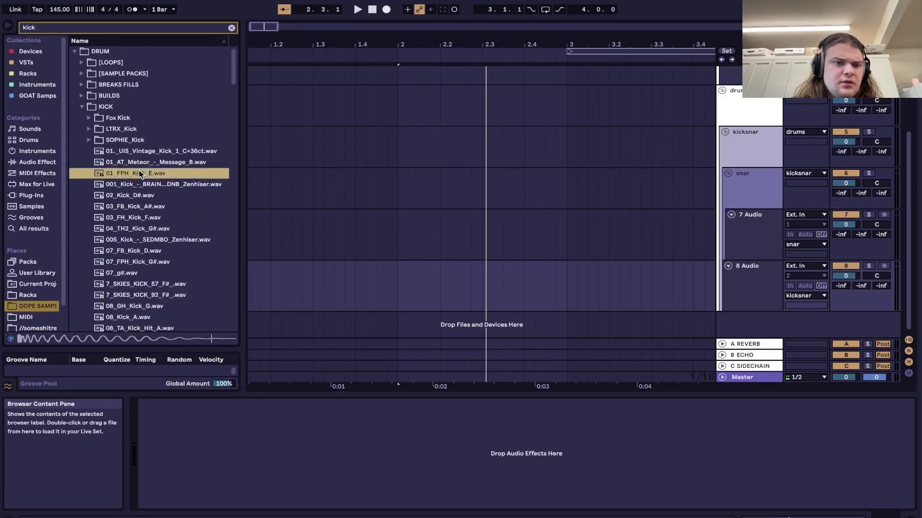
drag(138, 173, 451, 209)
scroll(451, 209, up, 5)
Play the kick and lower the threshold of the C SIDECHAIN return's Compressor
key(space)
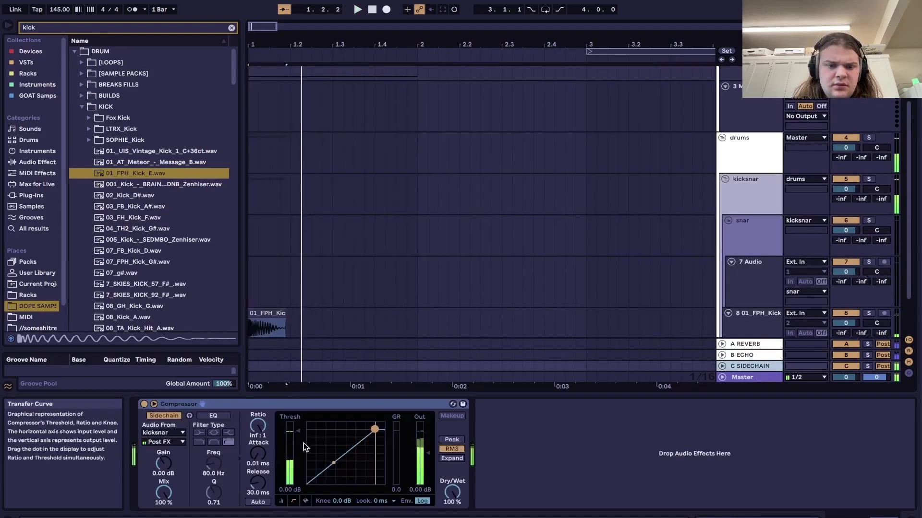
mouse_move(303, 443)
mouse_down()
mouse_move(303, 463)
mouse_move(304, 451)
mouse_up()
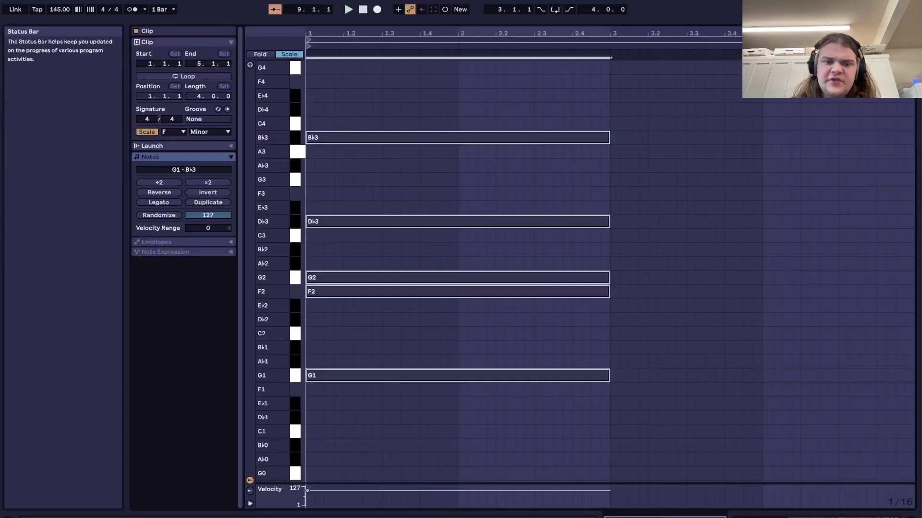
Transpose the whole chord up within the F minor scale until it spans C2 to E♭4
key(Up)
key(Up)
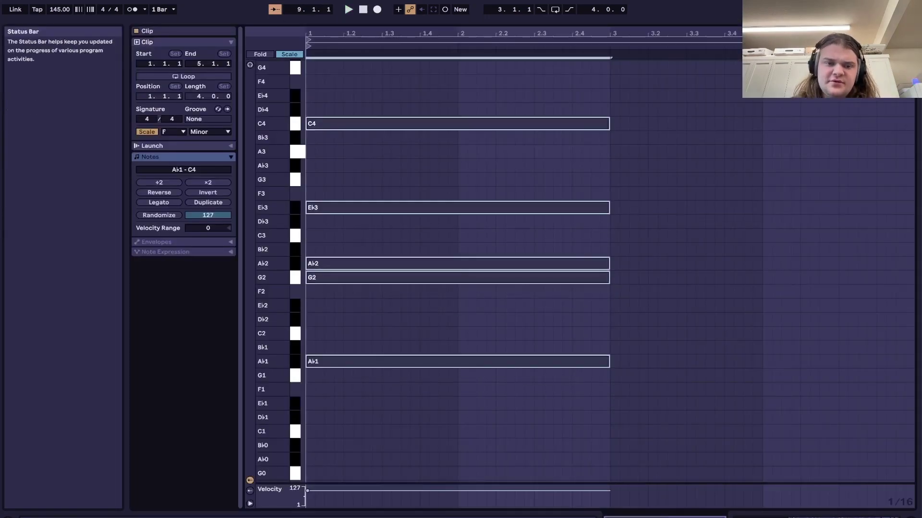
key(Up)
key(Up)
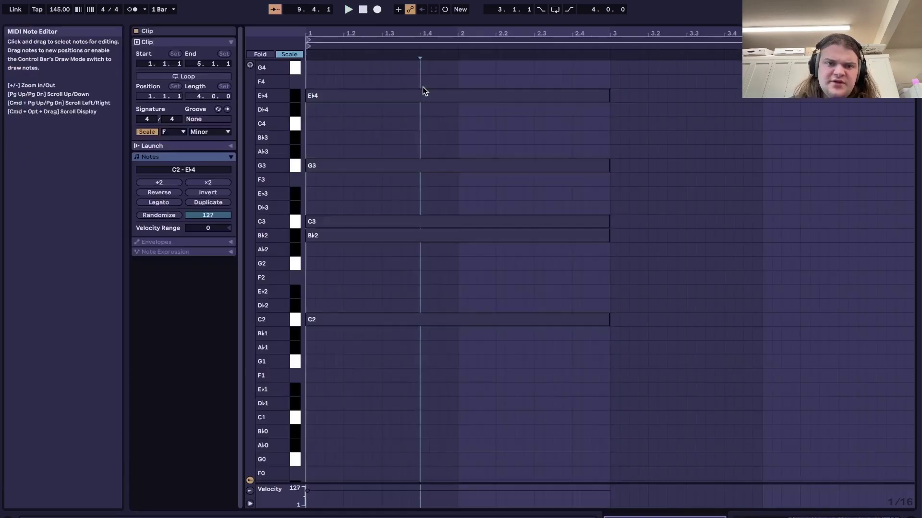
Lower the chord's E♭4 note by an octave, raise its C3 note by an octave, and play the result
click(422, 97)
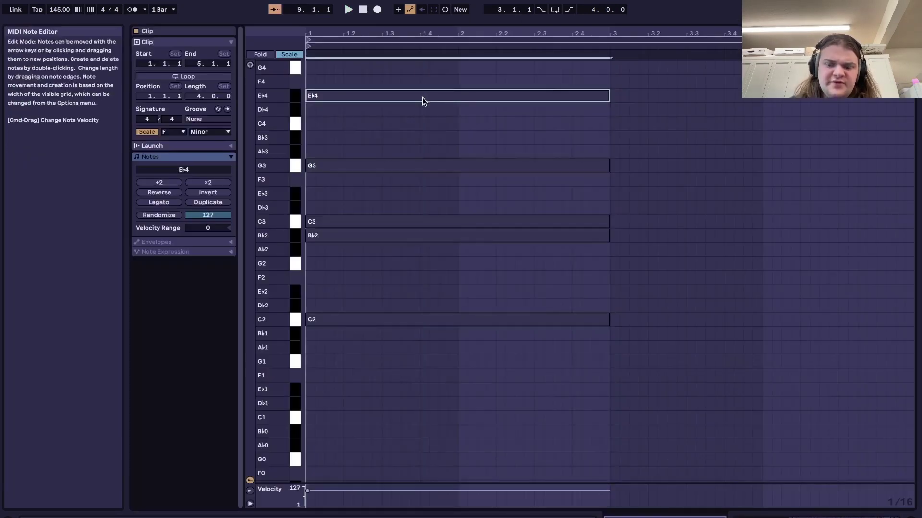
key(shift+Down)
click(375, 218)
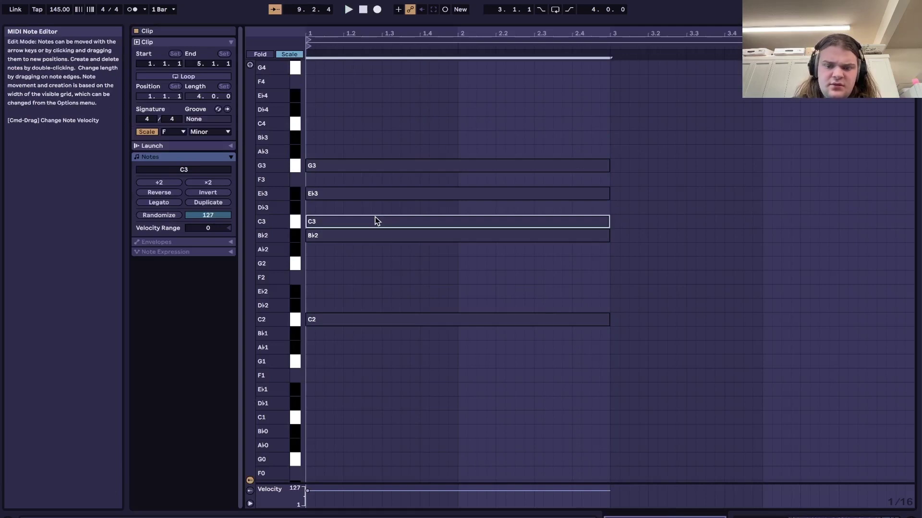
key(shift+Up)
key(space)
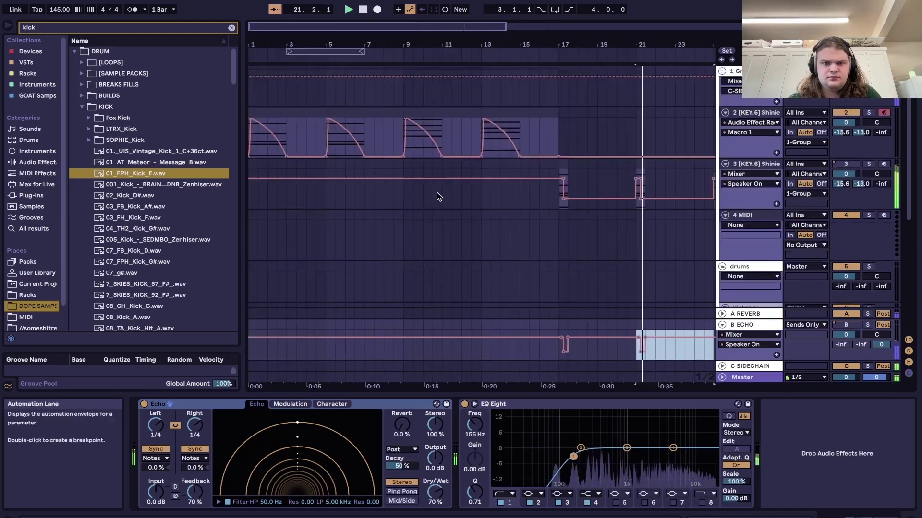
Hide automation and move the short chord clips on track 3 closer together, starting at bars 9, 11, 13 and 15
key(a)
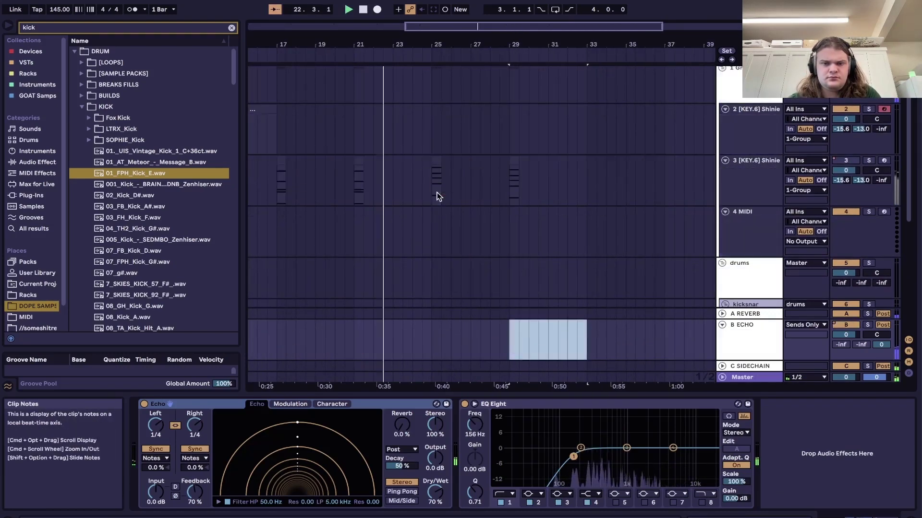
key(space)
scroll(437, 195, down, 5)
click(375, 175)
drag(375, 169, 312, 165)
scroll(313, 167, up, 5)
click(668, 174)
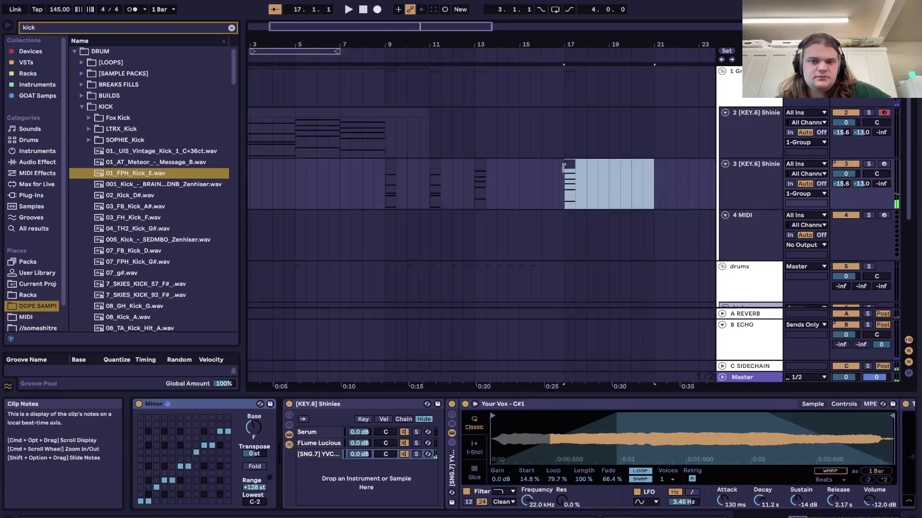
drag(564, 168, 519, 166)
Play from bar 9 and shift the 127 peak of track 3's Macro 1 automation slightly earlier
click(387, 183)
key(space)
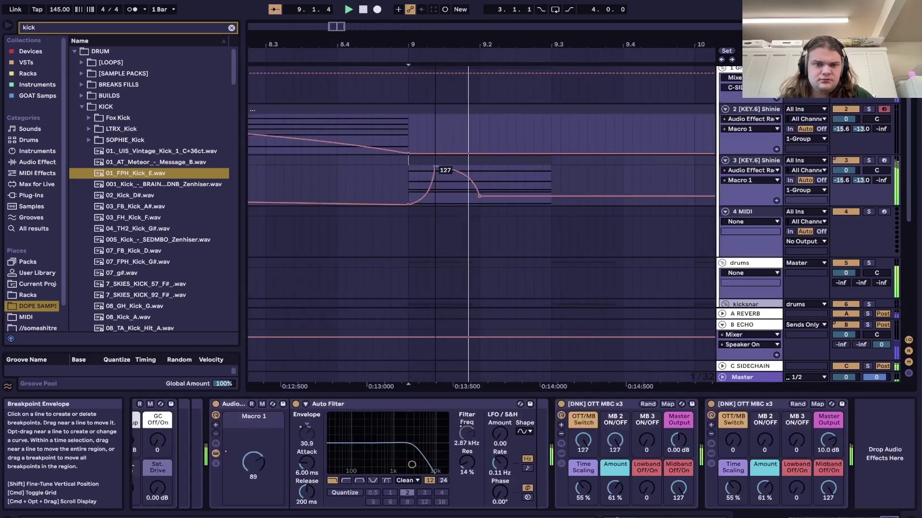
drag(434, 168, 426, 168)
key(a)
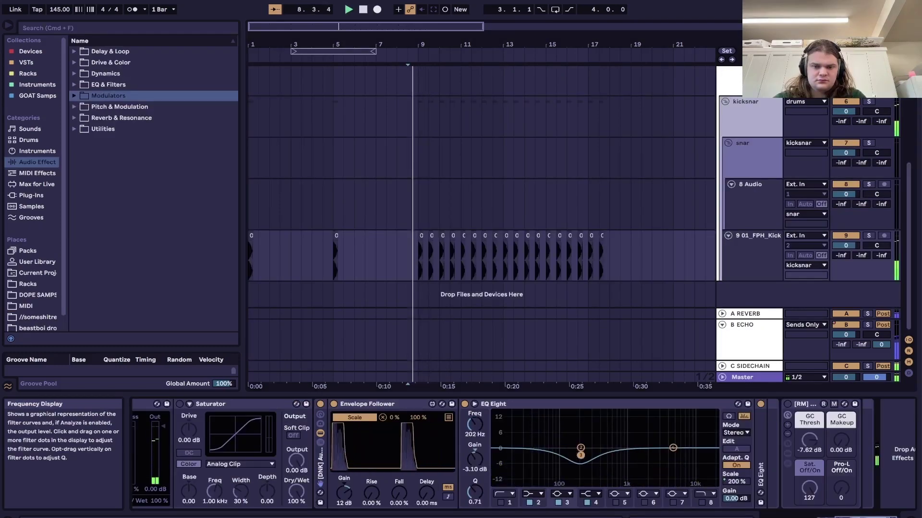
Widen the 202 Hz dip in the kick's EQ Eight to a Q of 0.53 and boost band 4 in the following EQ Eight
drag(580, 455, 582, 460)
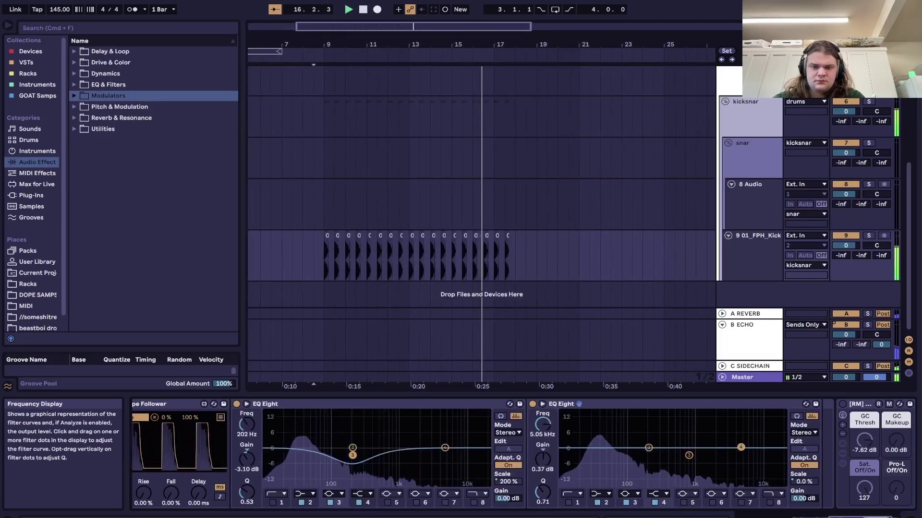
drag(741, 448, 722, 442)
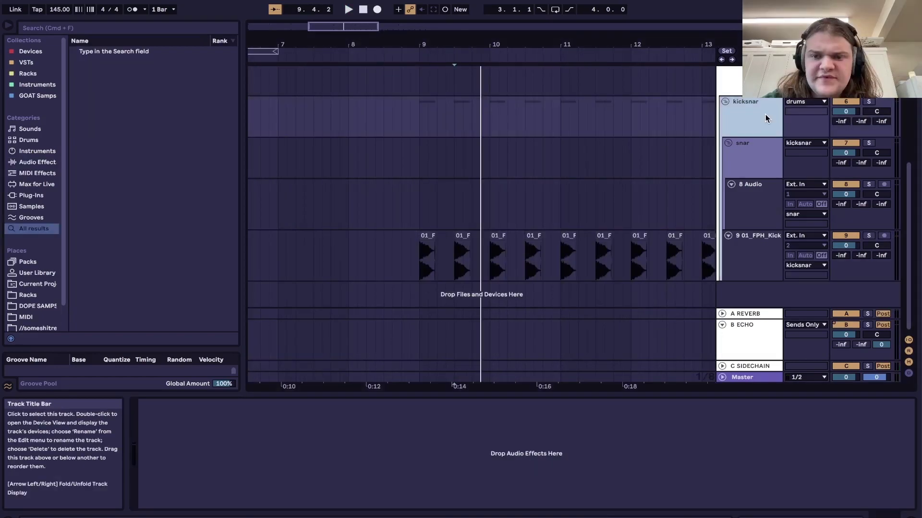
Insert a new audio track in the drums group and place Dank_AF_Ride [145].wav on it at bar 9
key(super+t)
click(36, 273)
click(29, 295)
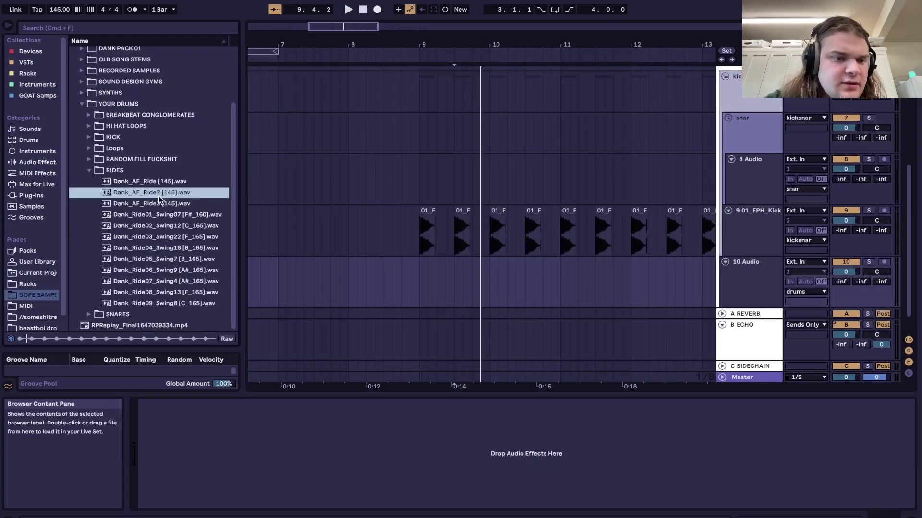
click(159, 183)
drag(158, 182, 424, 279)
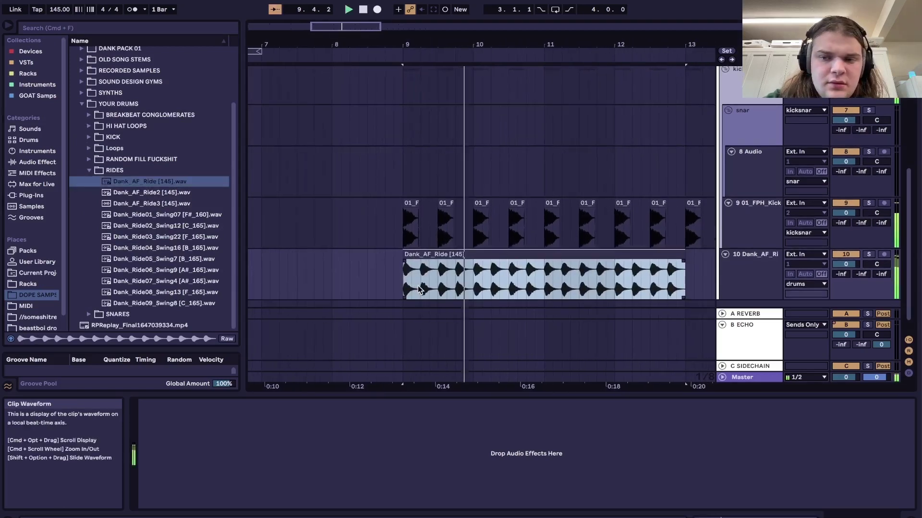
Set the ride track's delay to 11 ms and boost its highs with a wide high shelf near 4.8 kHz in Pro-Q 3
click(908, 374)
drag(869, 254, 869, 247)
key(space)
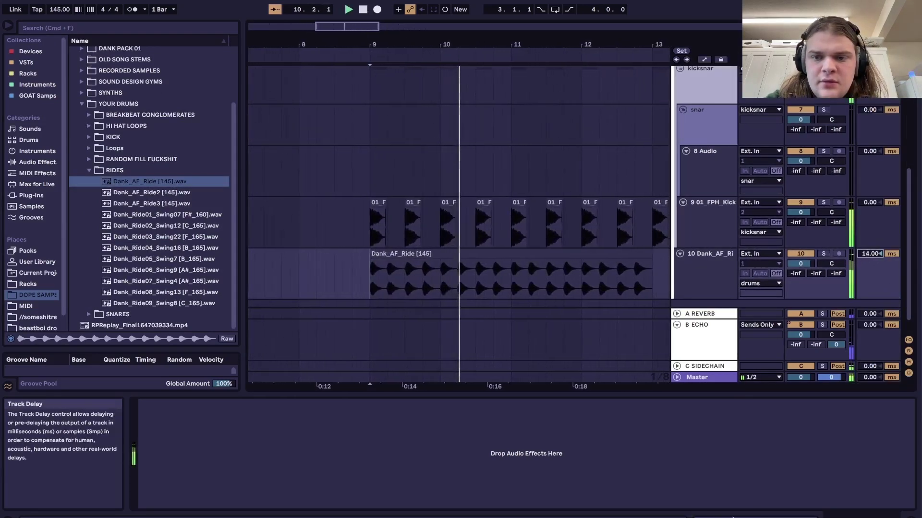
drag(869, 247, 864, 241)
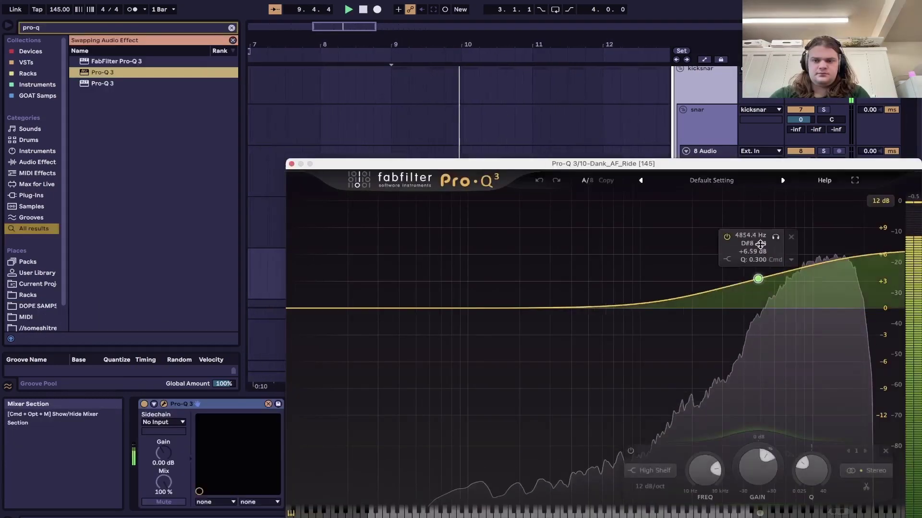
drag(751, 257, 754, 274)
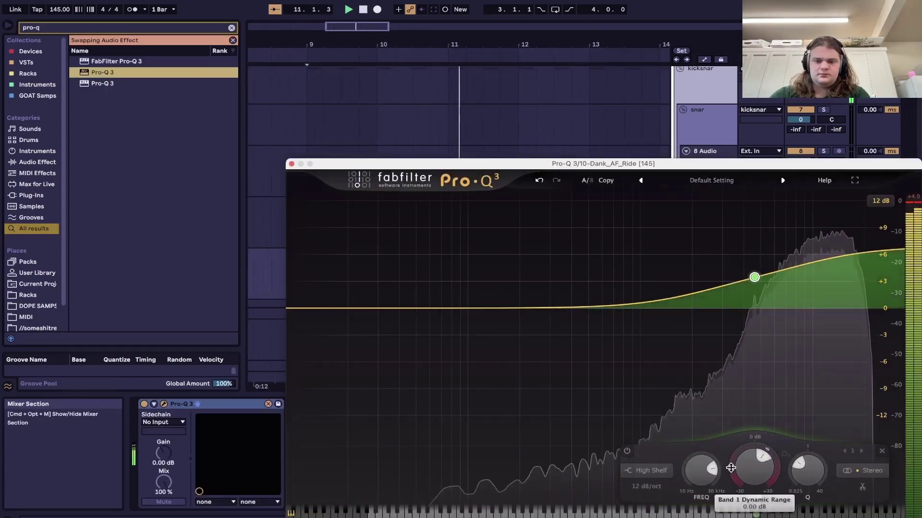
drag(654, 336, 636, 394)
Set the track delay of the C SIDECHAIN return to -33 ms
click(866, 369)
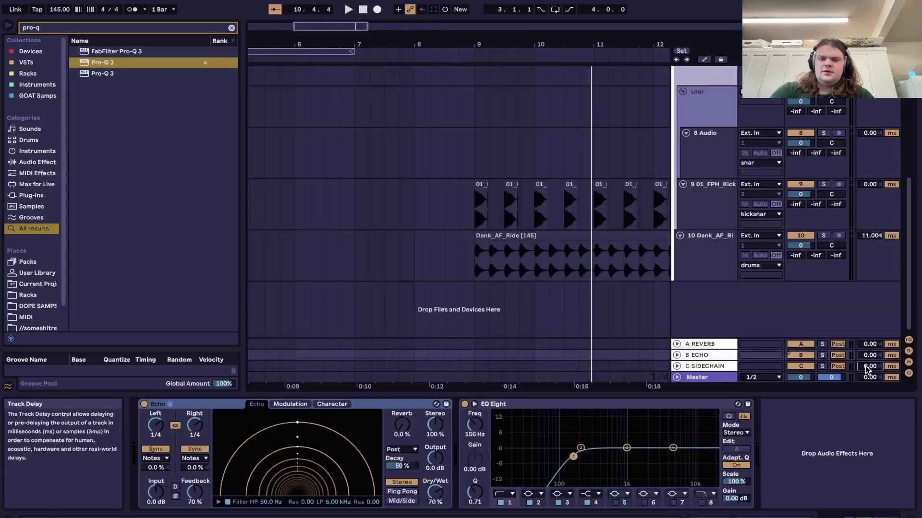
text(-)
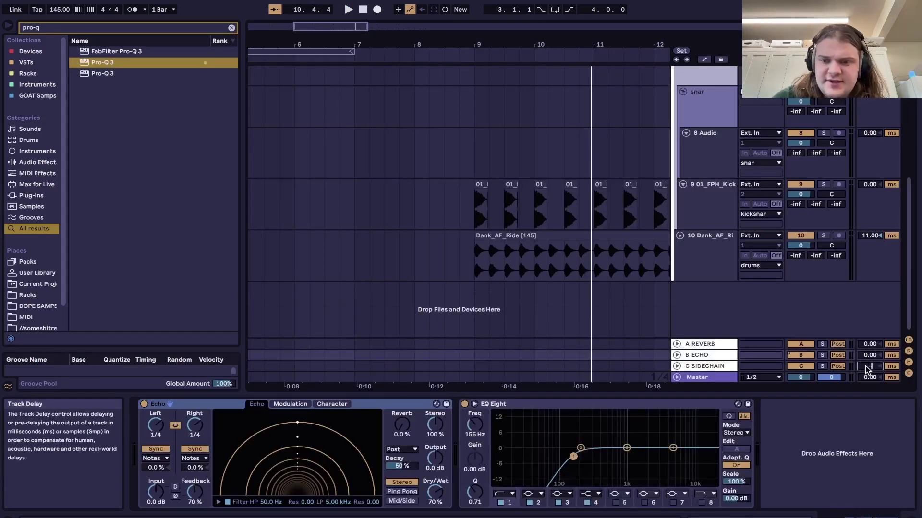
text(33)
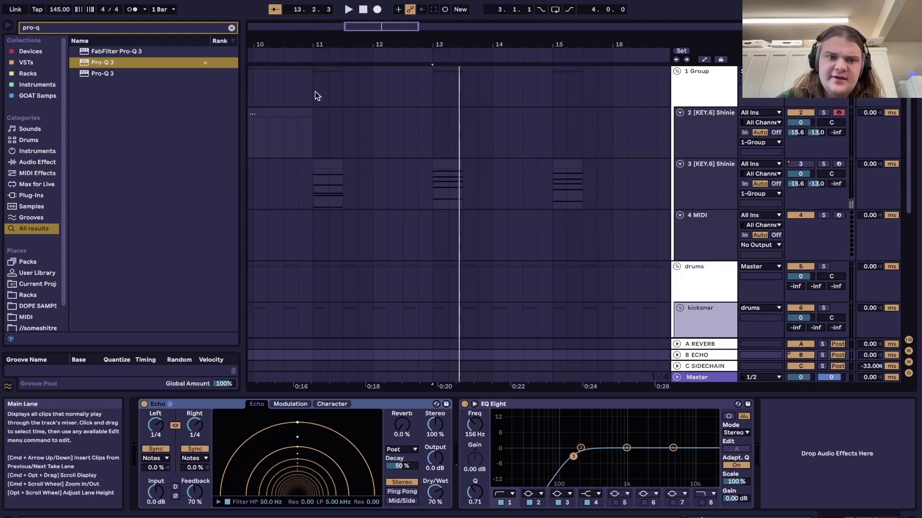
Audition the F# snare samples in the Operator snares folder
click(314, 91)
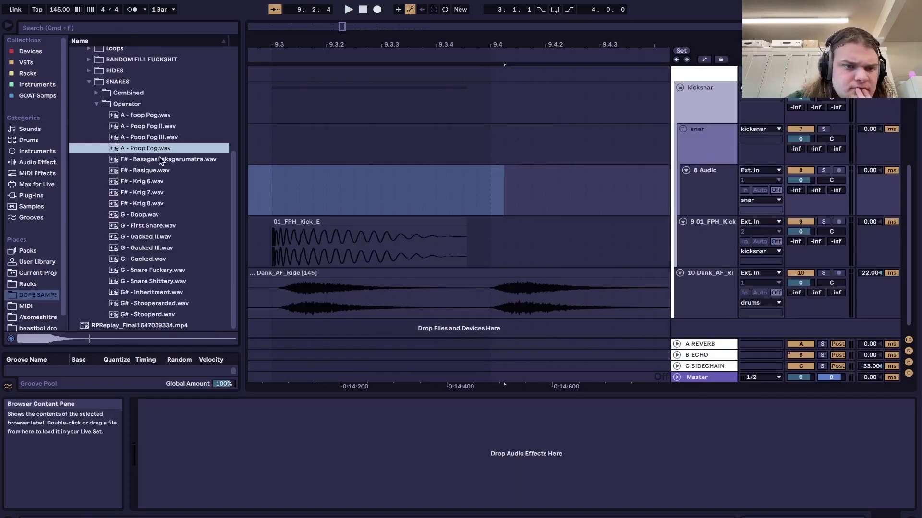
click(159, 160)
click(158, 171)
click(159, 192)
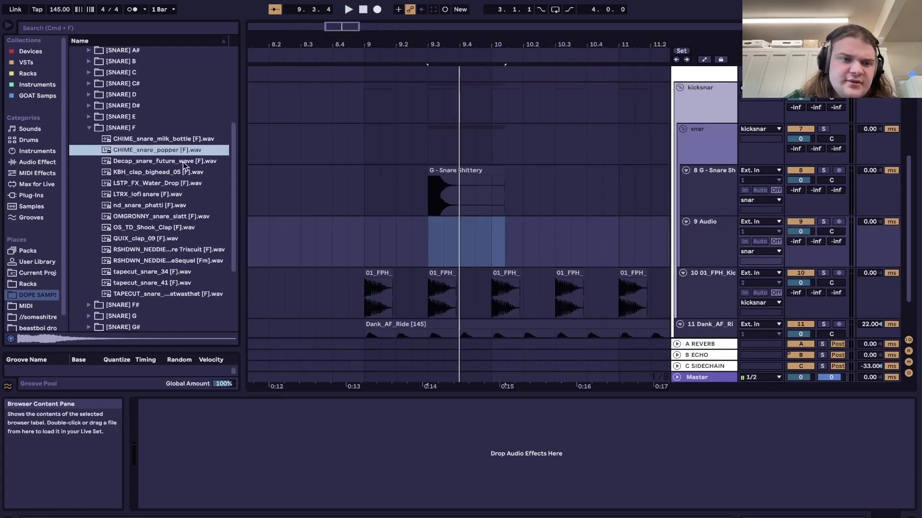
Layer CHIME_snare_milk_bottle [F].wav on track 9 at 9.3, in line with the first snare, and play it
click(193, 140)
drag(192, 142, 426, 247)
key(space)
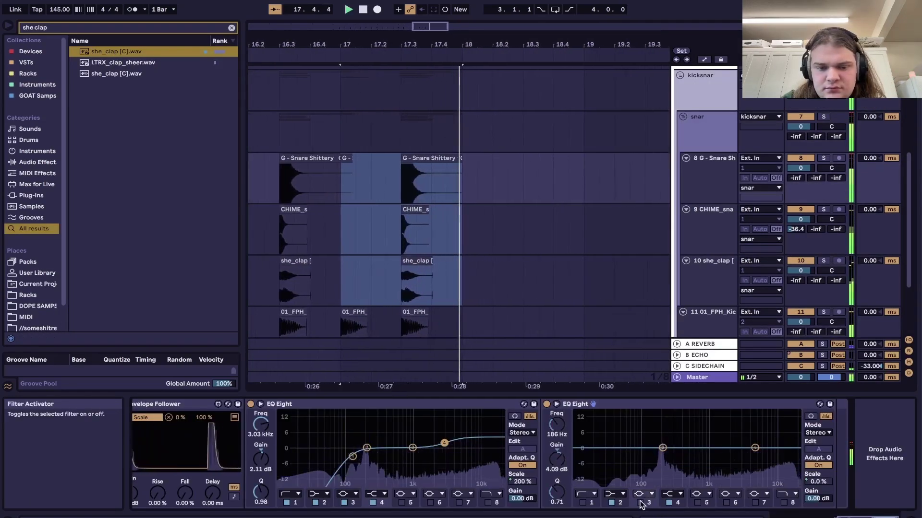
Boost band 3 in the snare's first EQ Eight and add Fox_snare_oneshot_gark_01, processed with Pro-Q 3, as another snare layer
drag(413, 448, 365, 426)
double_click(392, 454)
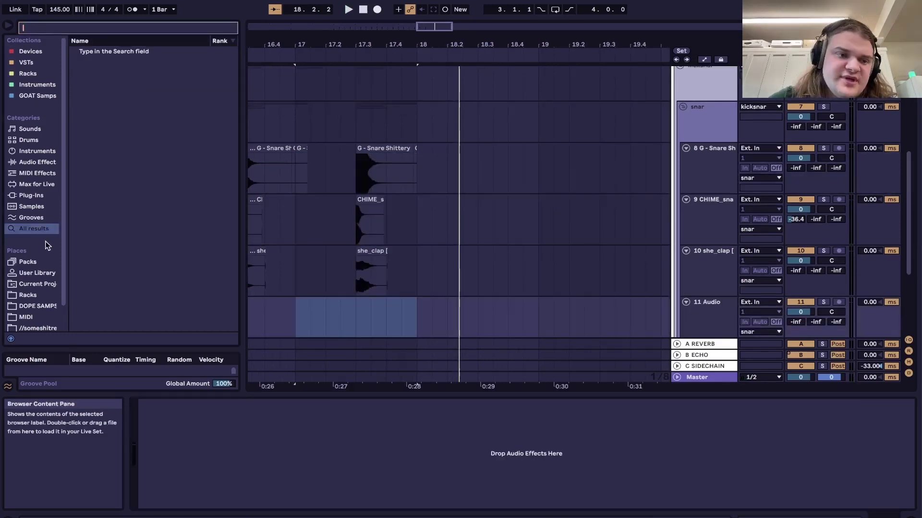
click(25, 283)
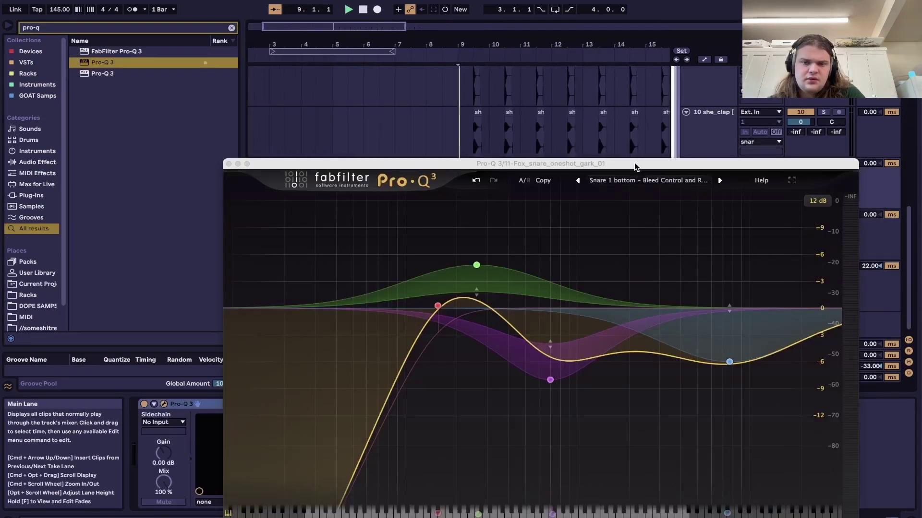
click(634, 167)
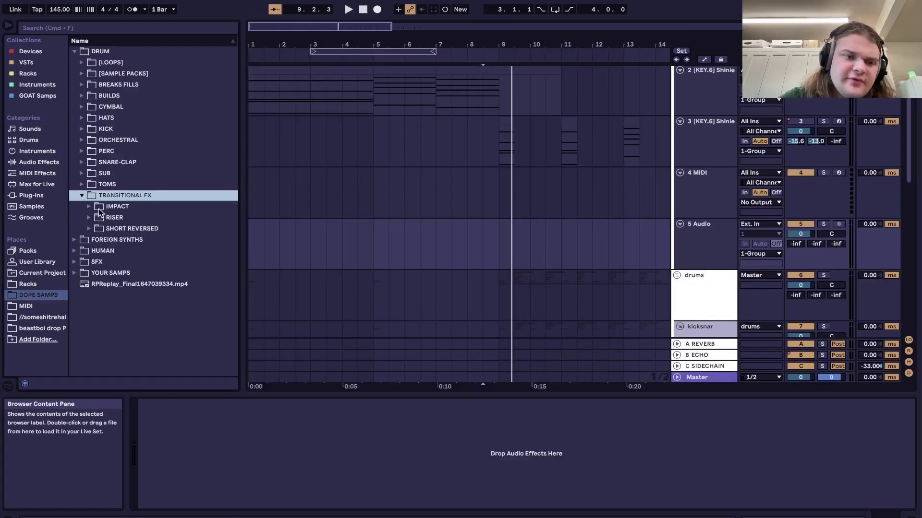
Place the NOISE UP.wav riser on track 5 from bar 5 and trim its end to about 8.3
click(89, 217)
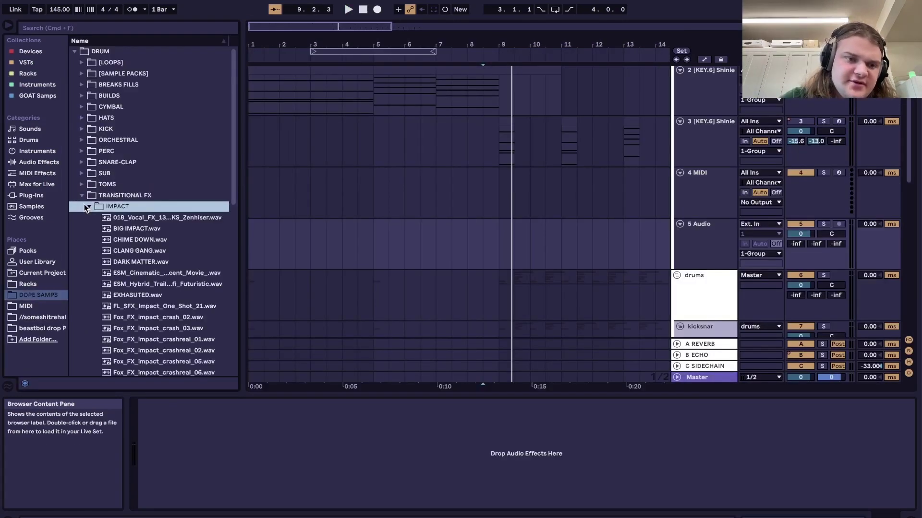
scroll(144, 240, down, 5)
drag(129, 212, 402, 235)
click(491, 249)
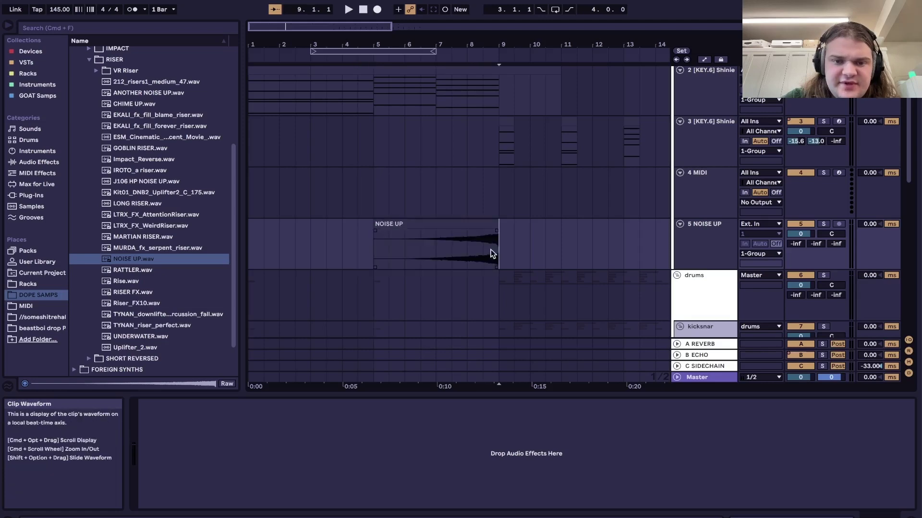
drag(492, 244, 450, 241)
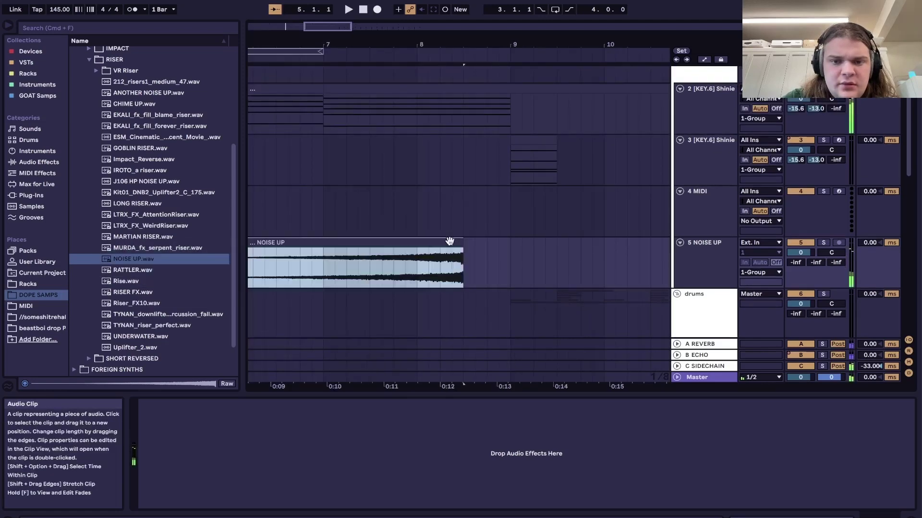
key(space)
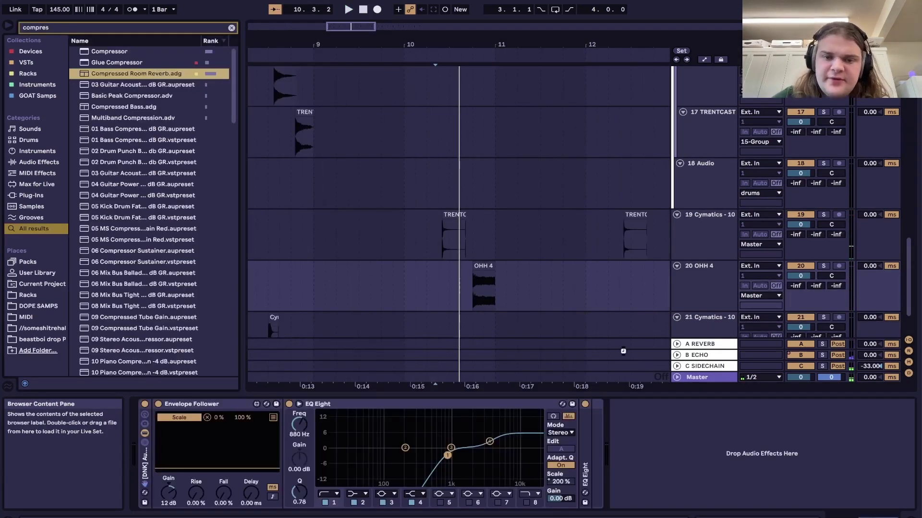
Add Compressed Room Reverb with 16 % Room Amount to the OHH 4 track and set Room Size to 18 on track 19's reverb
drag(623, 351, 720, 441)
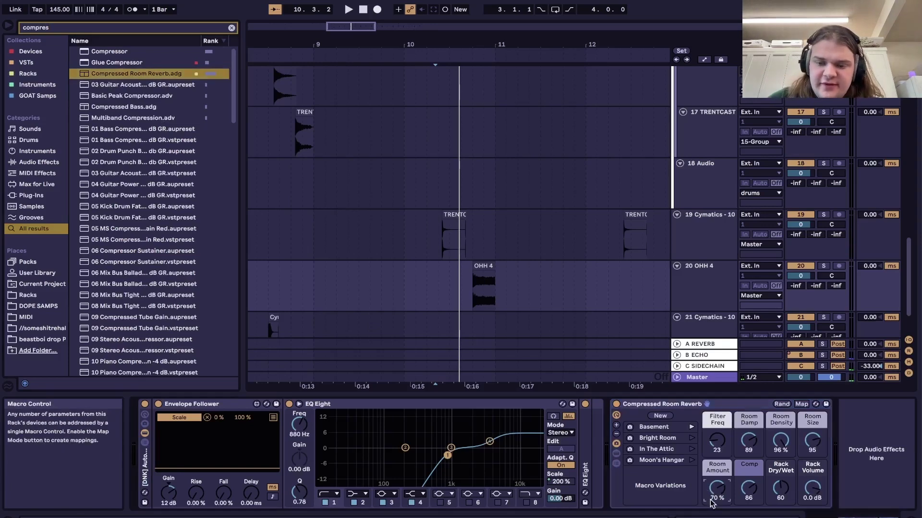
key(space)
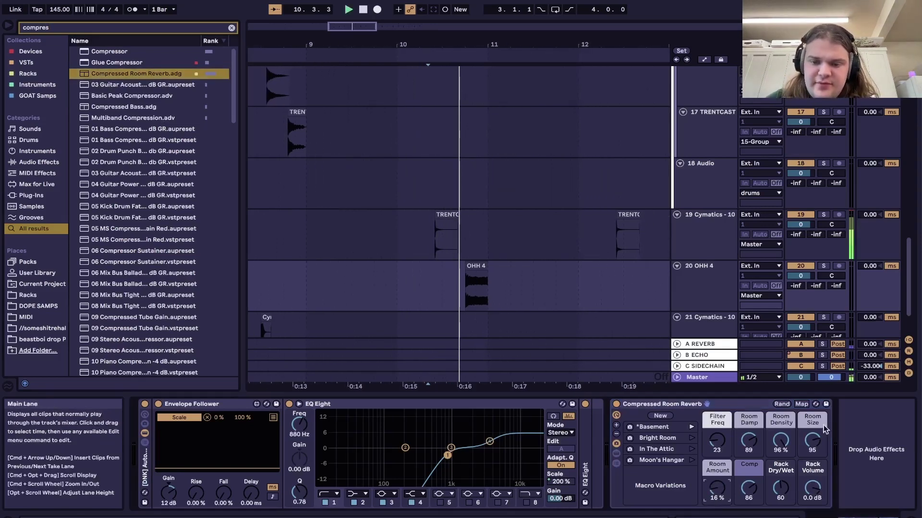
scroll(661, 320, down, 2)
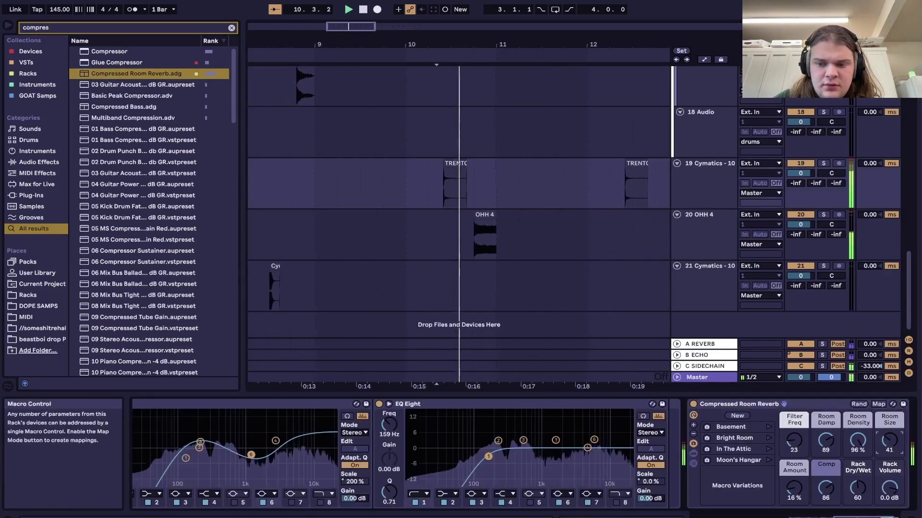
drag(889, 440, 889, 456)
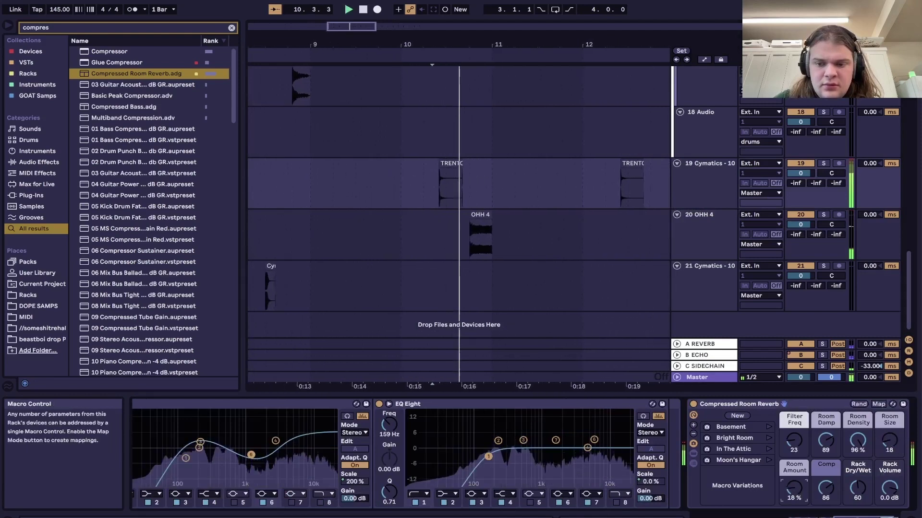
Copy the selected hand drum passage at bar 10 on track 19 back to 9.3
click(349, 240)
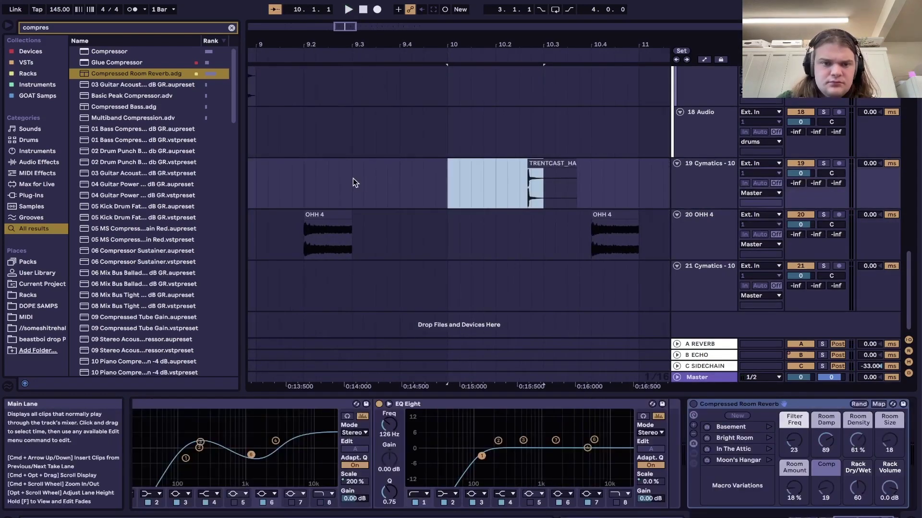
click(352, 179)
key(super+v)
scroll(307, 179, left, 3)
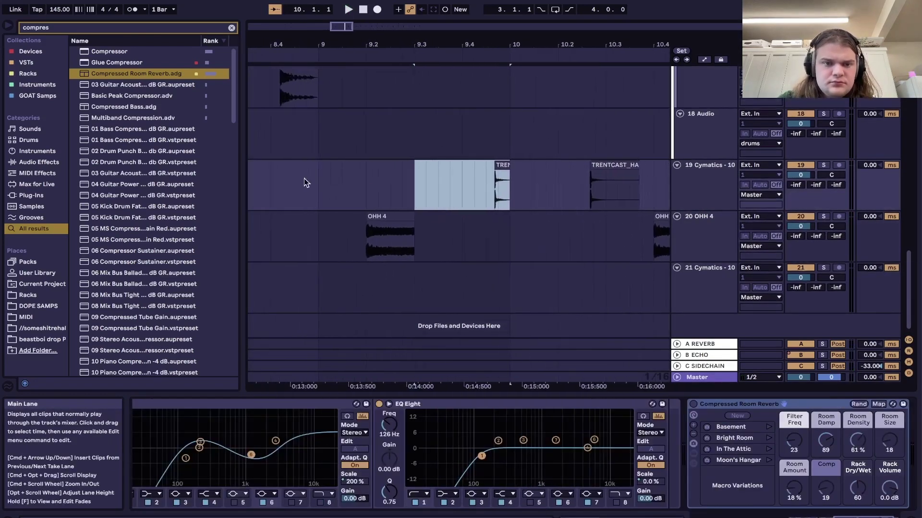
Play track 19's hand drums from bar 9 and delete the hand drum clip between 10.2 and 10.3
click(330, 183)
key(space)
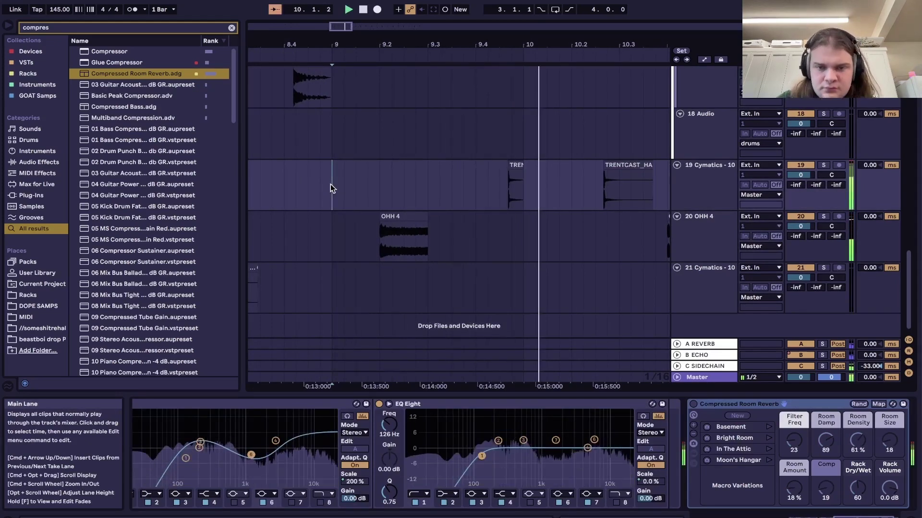
scroll(330, 184, right, 3)
key(space)
drag(548, 180, 598, 180)
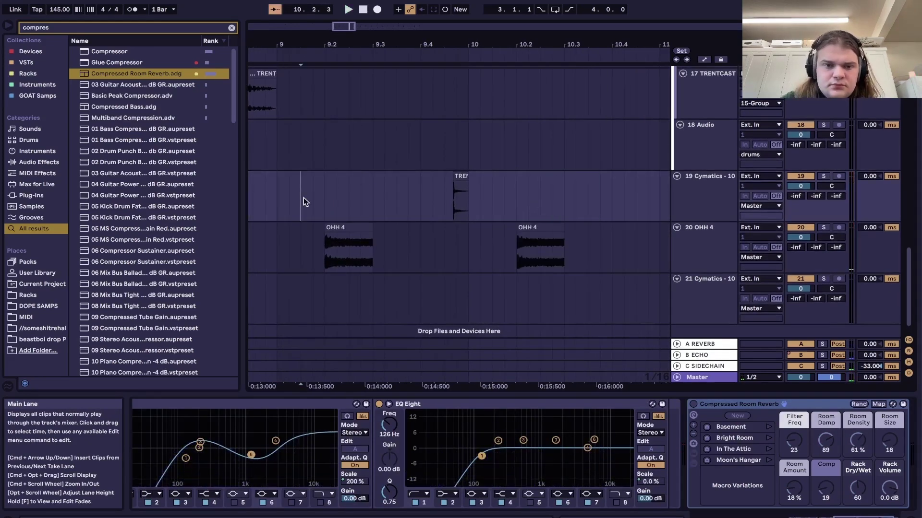
key(space)
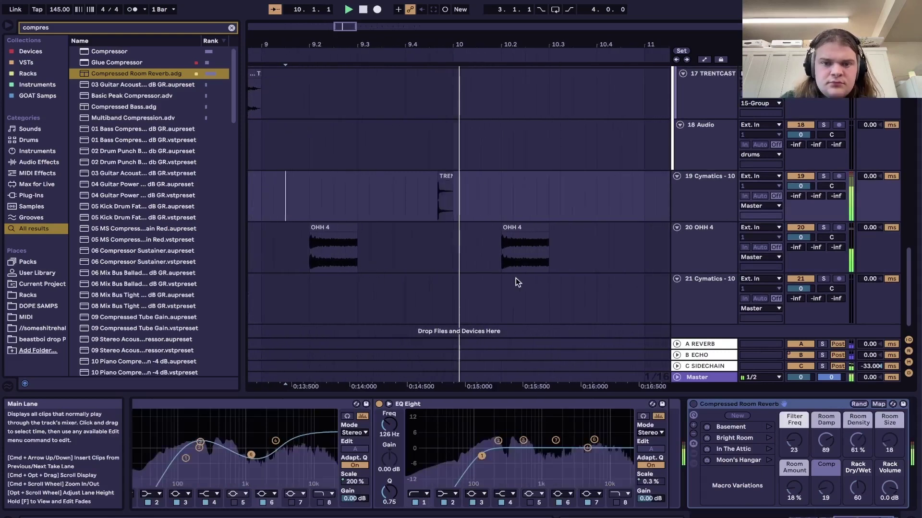
Paste TRENTCAST_TOM 4 on track 17 in line with the hand drum hit before bar 12, trim it to bar 12 and play the fill
scroll(480, 230, up, 1)
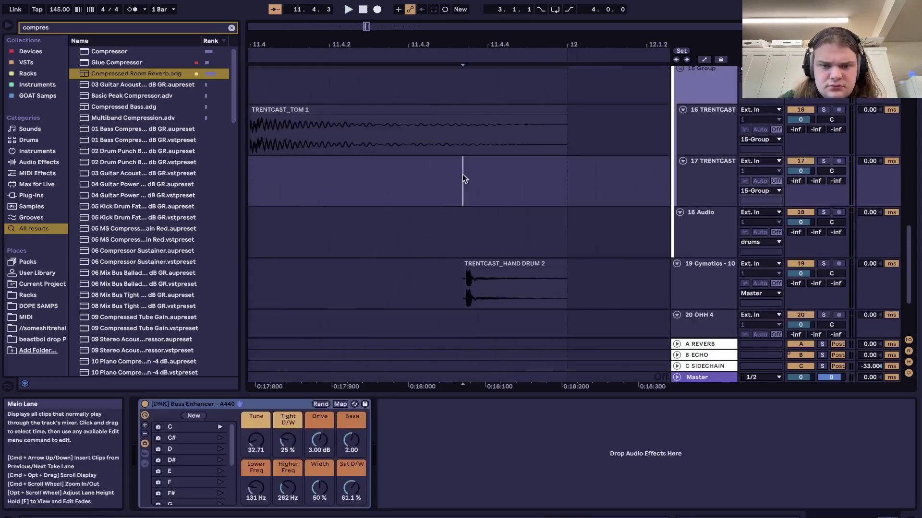
key(super+v)
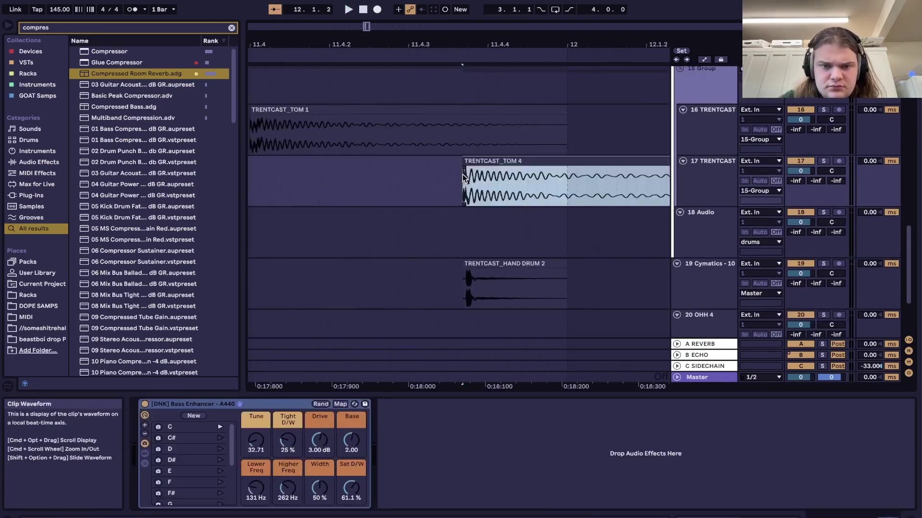
key(space)
scroll(463, 175, down, 5)
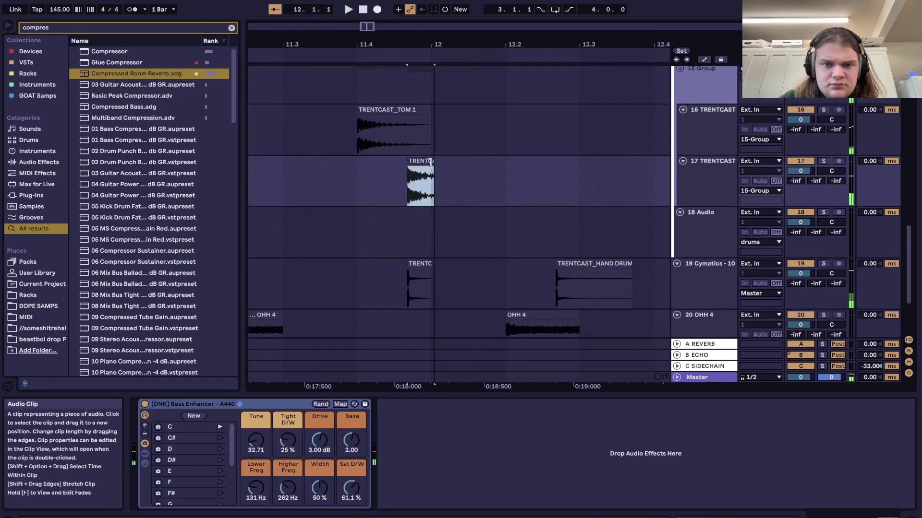
scroll(428, 162, right, 1)
click(358, 135)
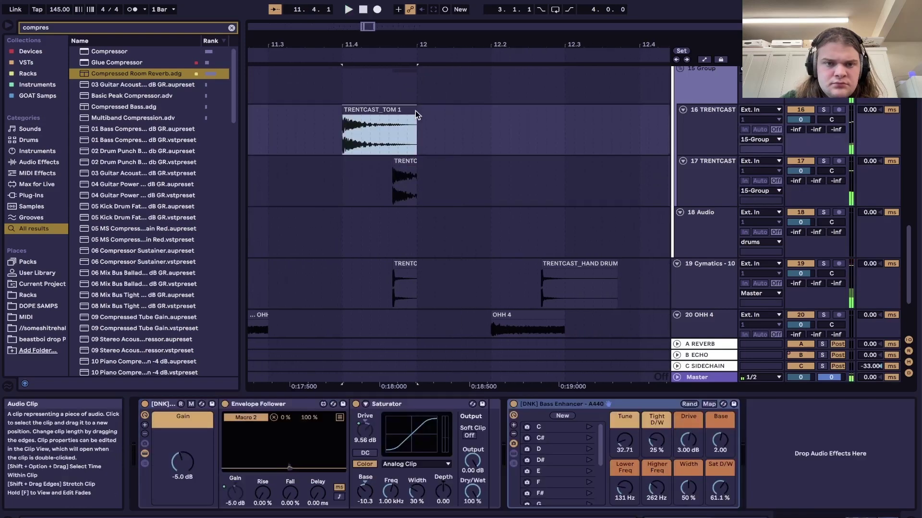
key(space)
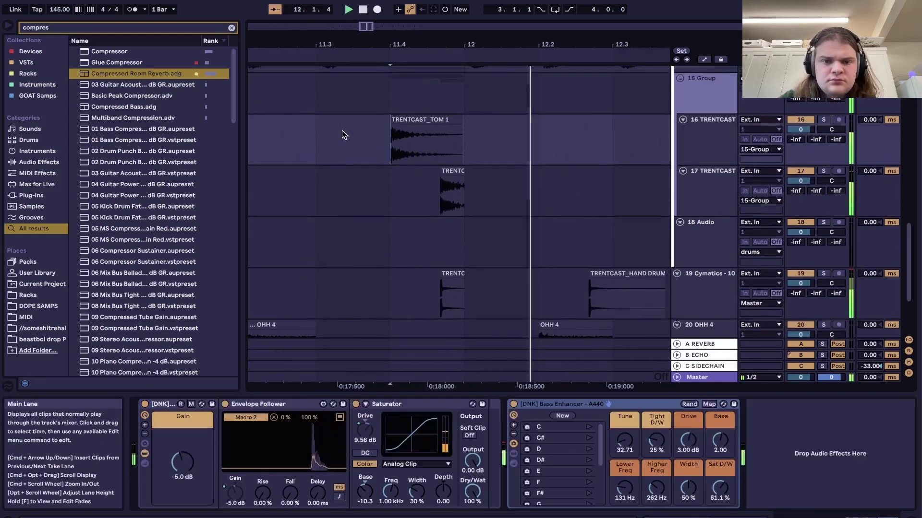
key(space)
Cut the ride on track 14 out of beats 11.4 and 12.4
drag(452, 105, 424, 106)
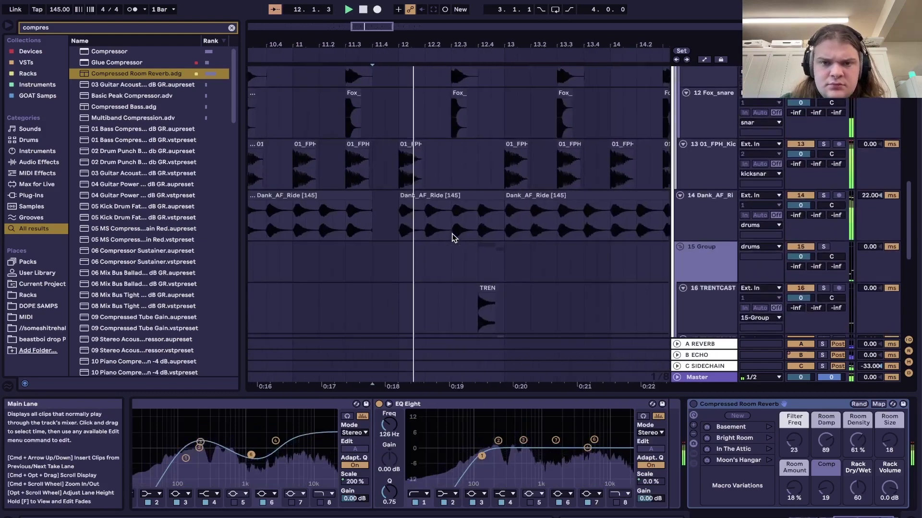
key(space)
drag(504, 231, 478, 230)
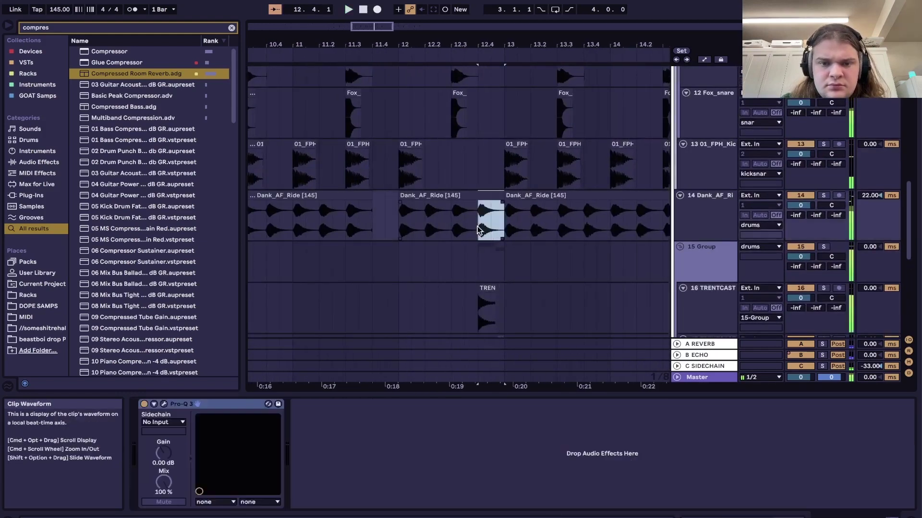
scroll(477, 230, right, 3)
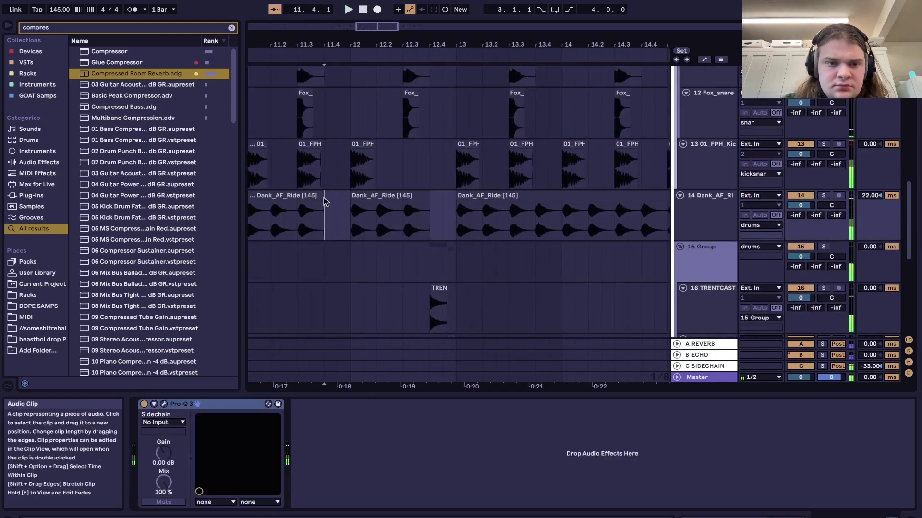
Add the Yeah (2).mp3 vocal sample to the GOAT Samps collection
click(342, 126)
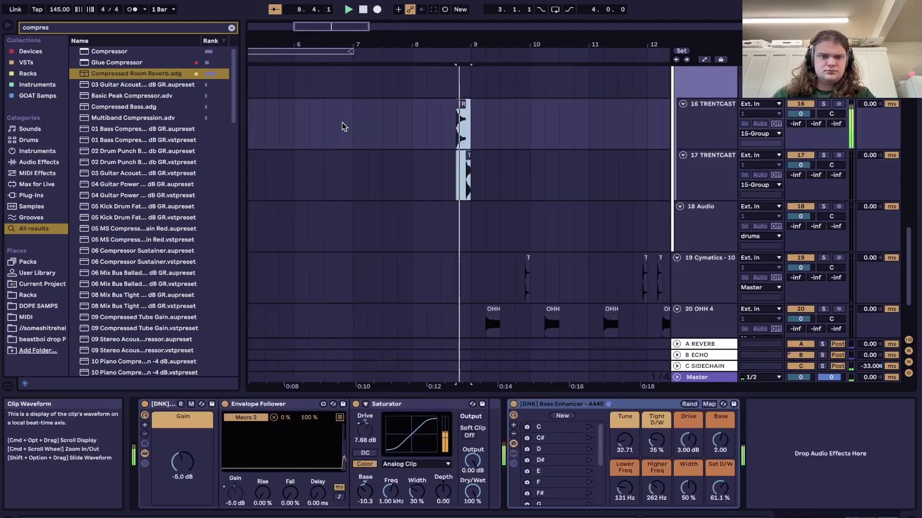
scroll(343, 126, down, 2)
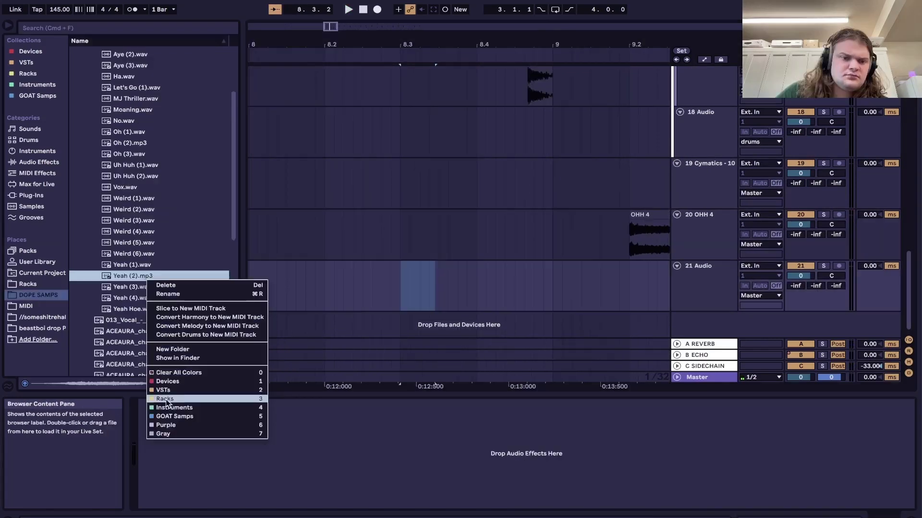
click(160, 419)
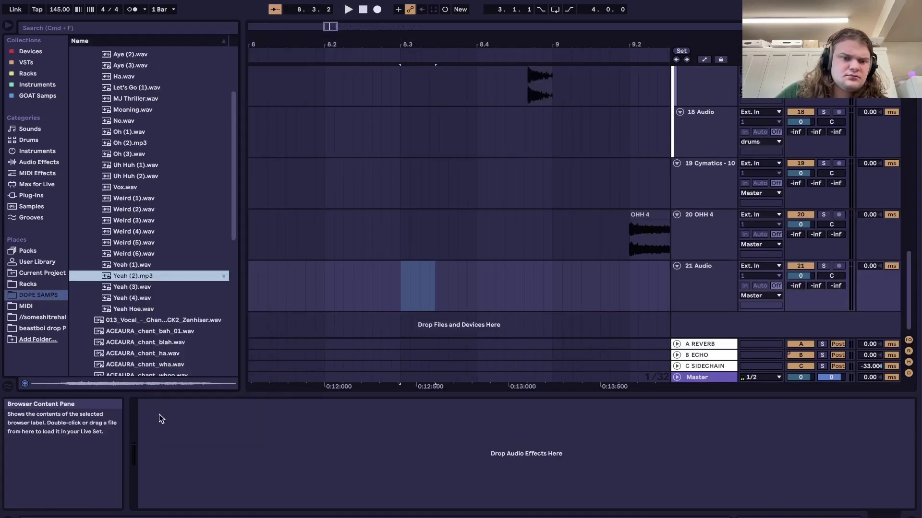
Audition the Yeah (1).wav and Weird (6).wav vocal samples from DOPE SAMPS
click(155, 262)
click(154, 253)
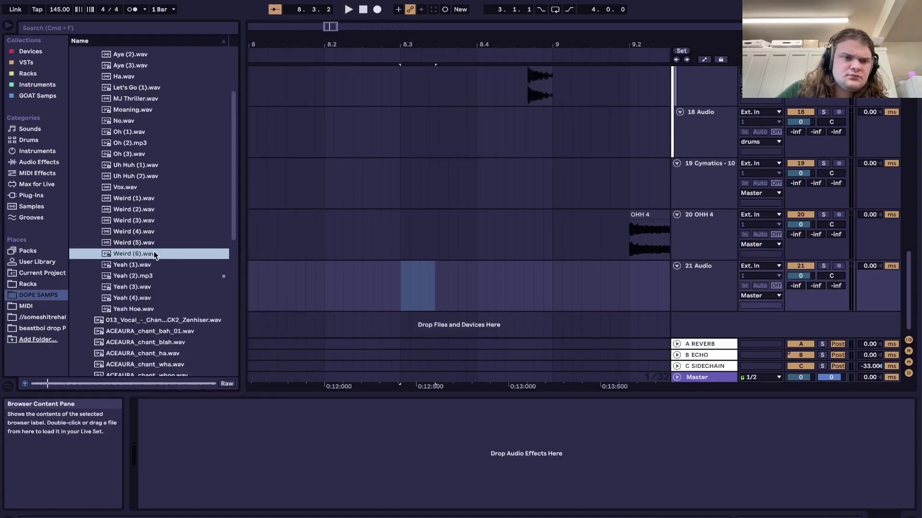
key(space)
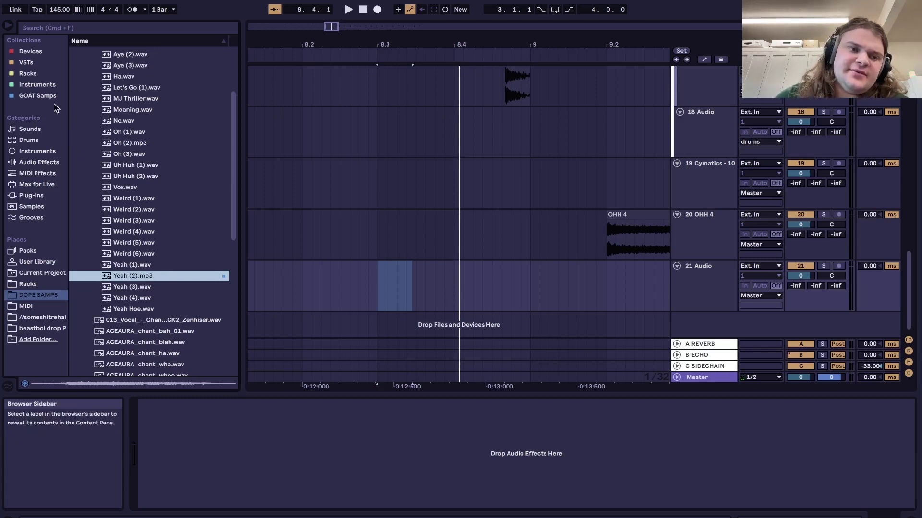
Examine the contents of the GOAT Samps, Instruments, VSTs and Devices collections
right_click(180, 281)
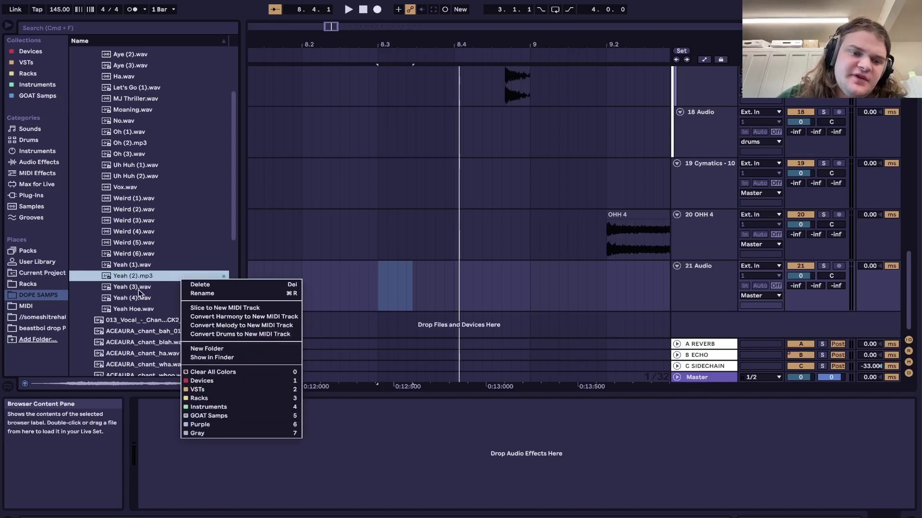
click(50, 100)
click(45, 93)
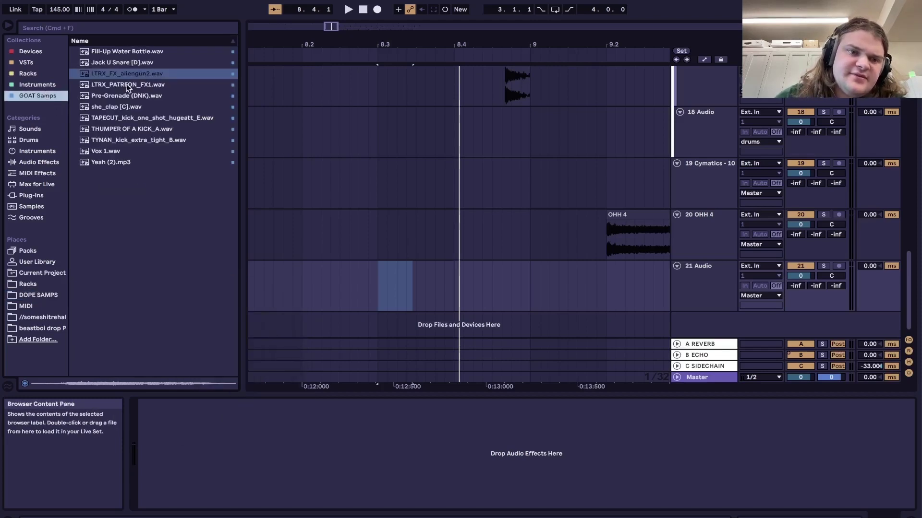
click(36, 85)
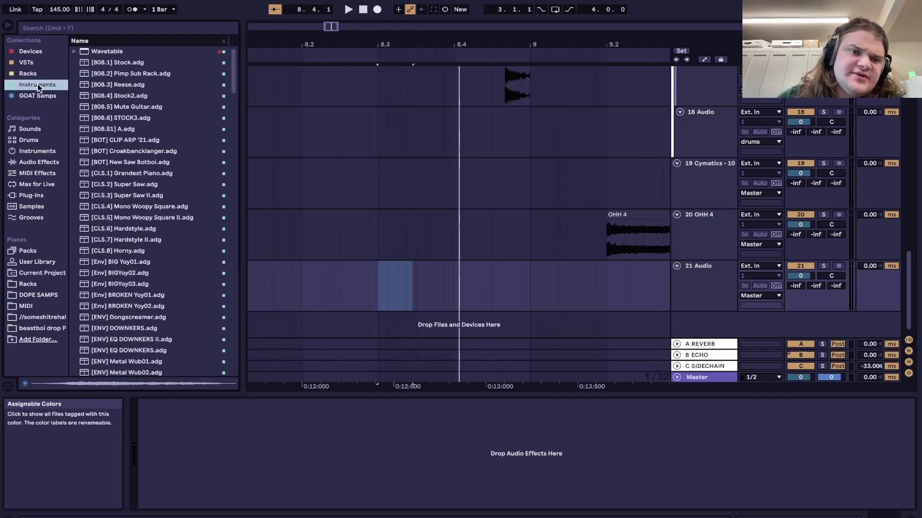
scroll(129, 202, down, 20)
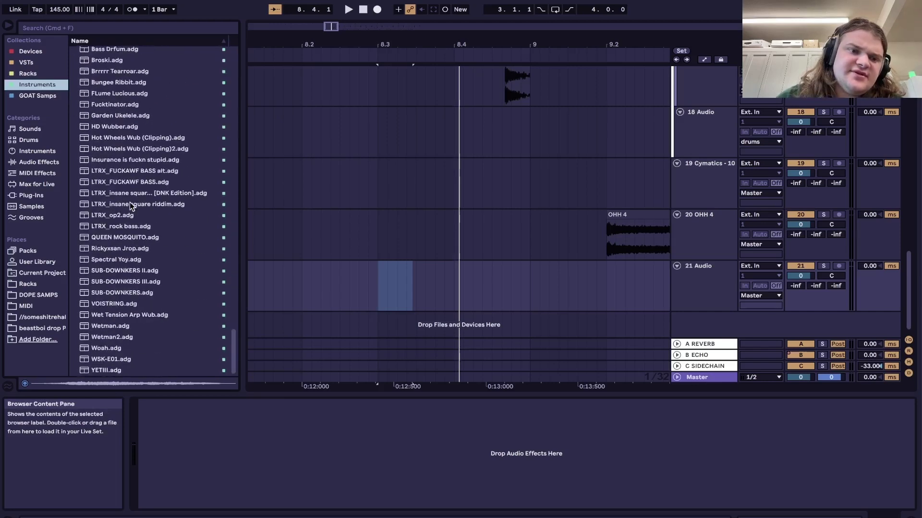
click(35, 62)
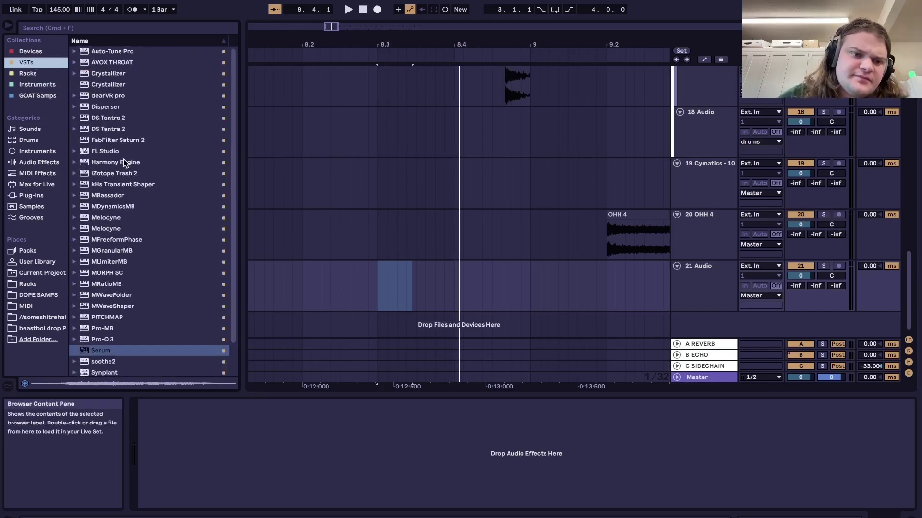
scroll(123, 160, down, 3)
scroll(123, 161, up, 3)
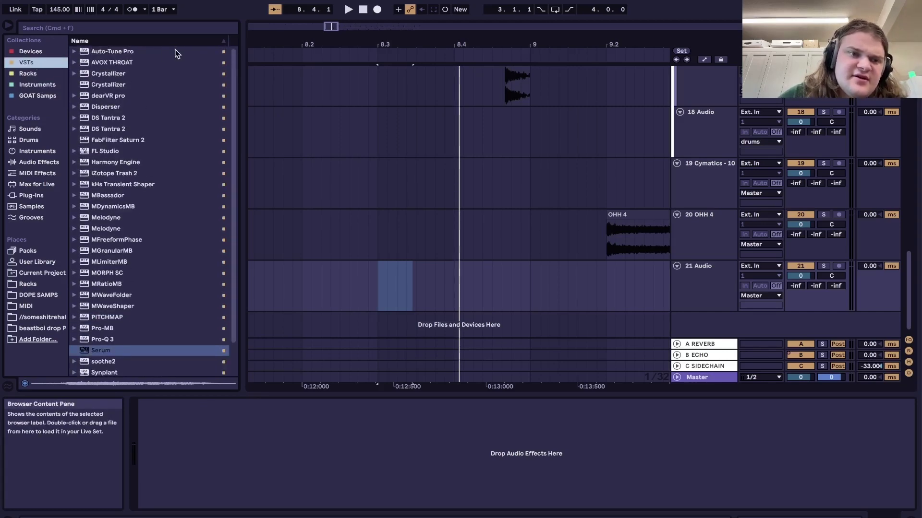
scroll(176, 53, down, 3)
click(31, 53)
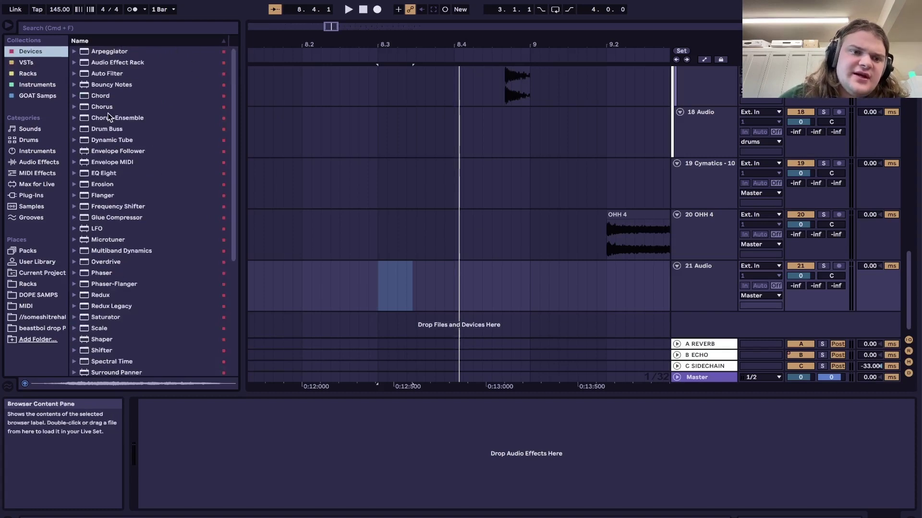
scroll(107, 114, down, 5)
scroll(107, 114, up, 5)
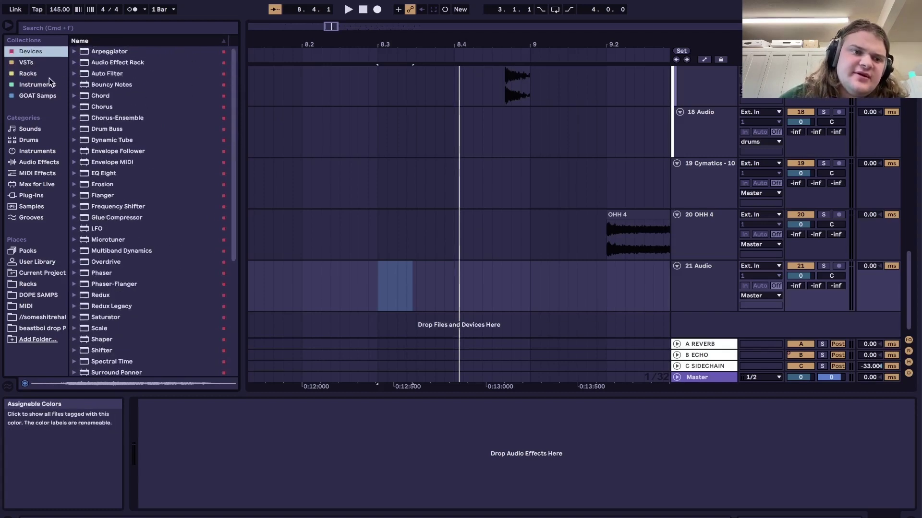
Place the MJ Thriller vocal sample from DOPE SAMPS on track 21 at 8.3 and play it
click(38, 295)
drag(136, 195, 405, 268)
key(space)
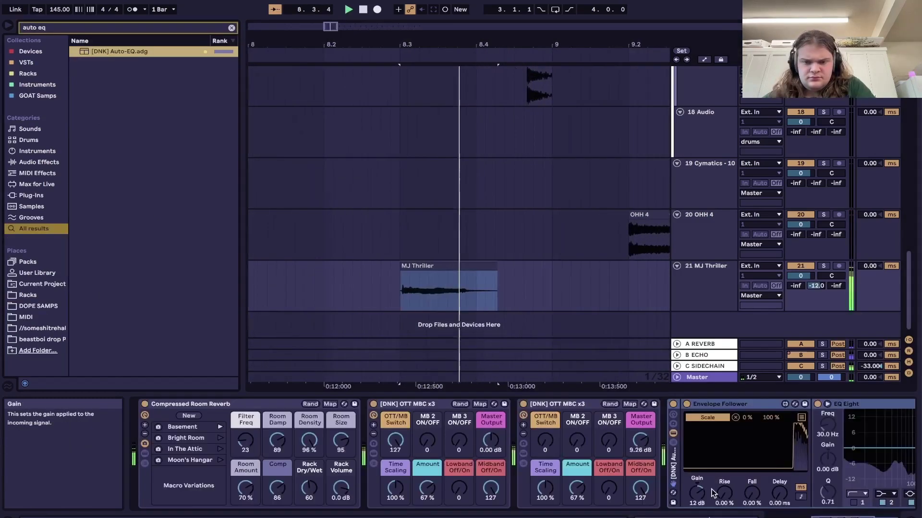
Audition the Stoopid Sub samples in the F Static - A440 folder and play the arrangement
scroll(799, 501, right, 3)
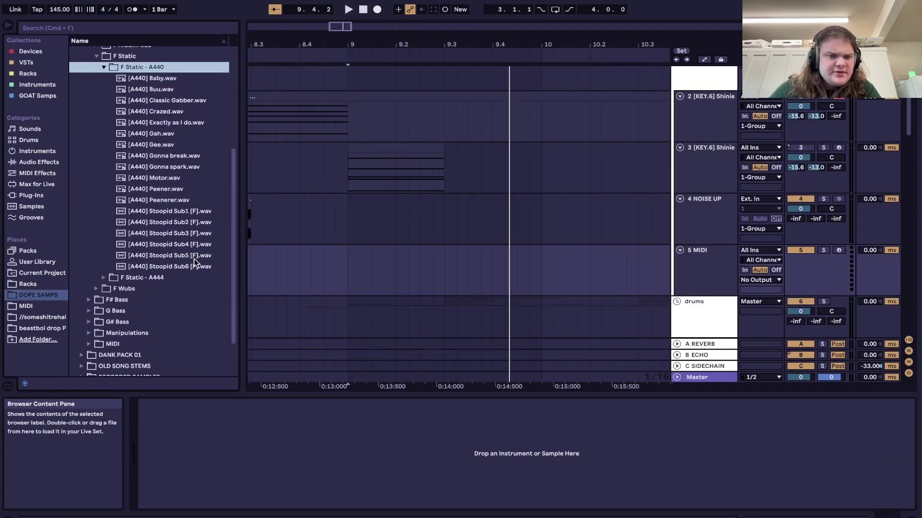
scroll(194, 258, up, 2)
click(194, 243)
click(182, 288)
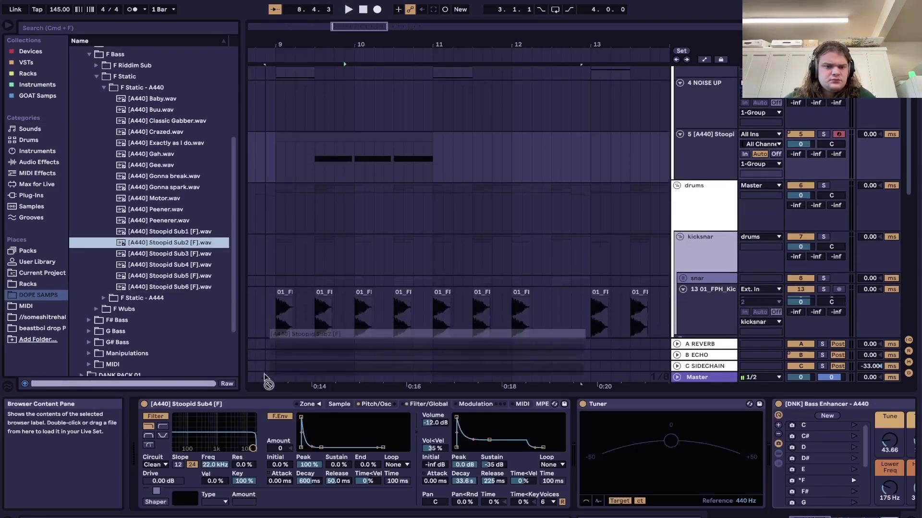
key(space)
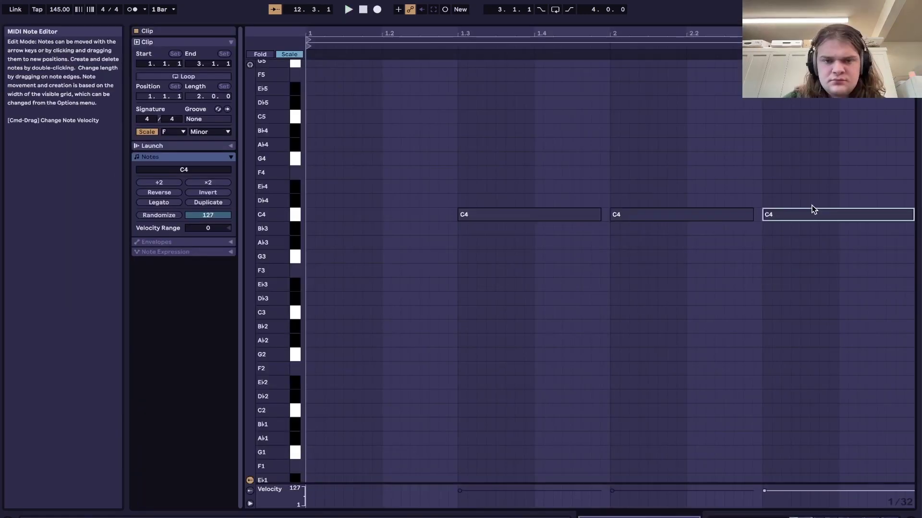
Transpose all notes of the sub bass clip up within F minor so they span C4 to C5, and play the clip
click(811, 214)
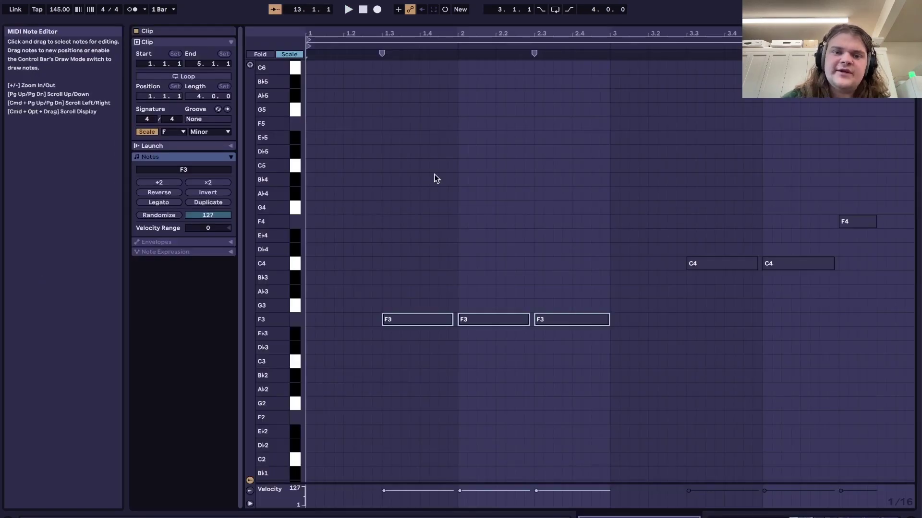
key(super+a)
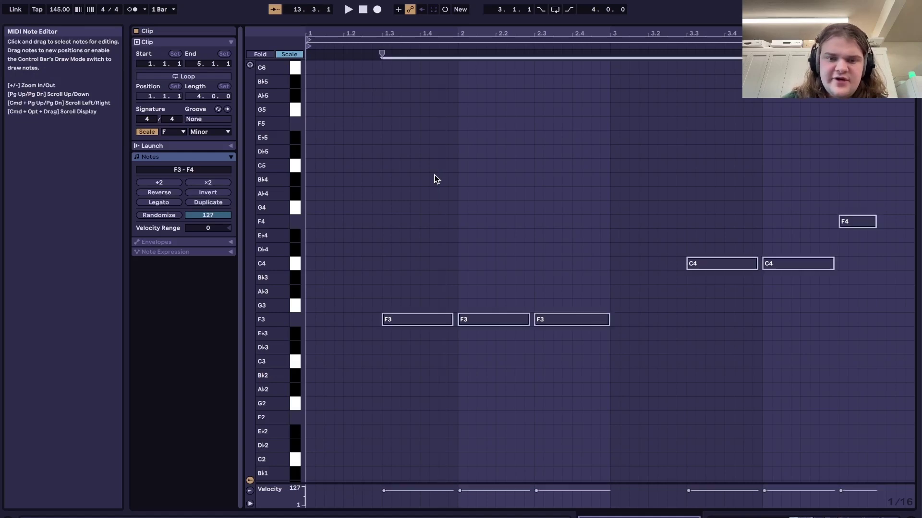
key(space)
key(Up)
key(Up)
key(Up)
key(Up)
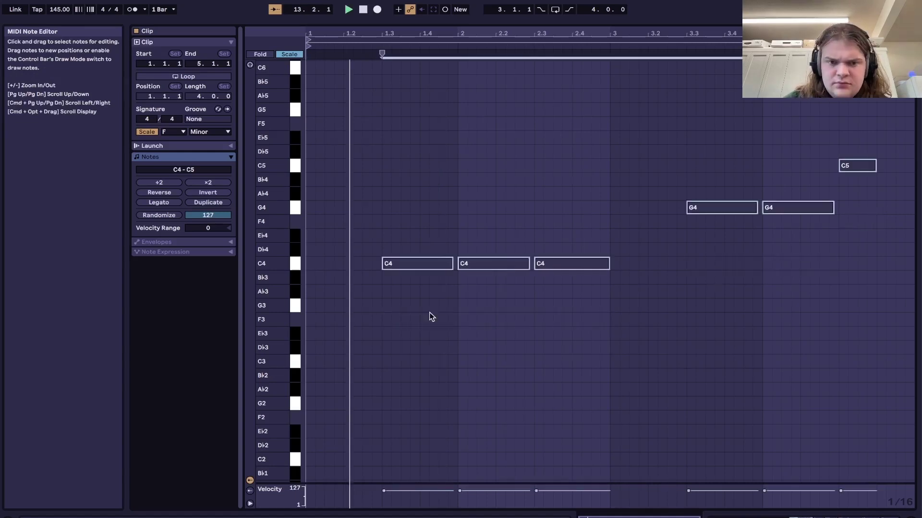
Transpose the two G4 notes and the C5 note in the bass clip's second half down within the F minor scale
drag(710, 251, 864, 136)
key(Down)
key(Down)
key(Down)
key(Down)
key(Down)
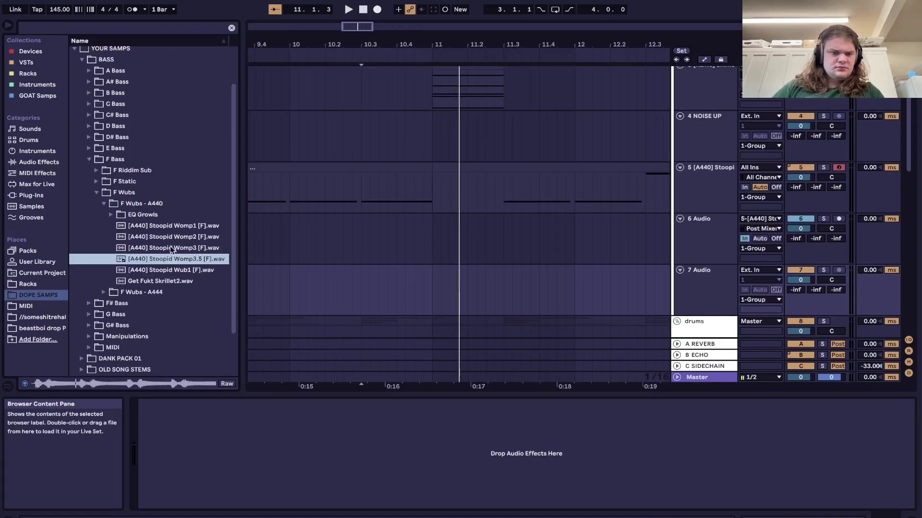
Audition Stoopid Womp1, Stoopid Womp2 and Get Fukt Skrillet2 from the F Wubs - A440 folder
click(181, 227)
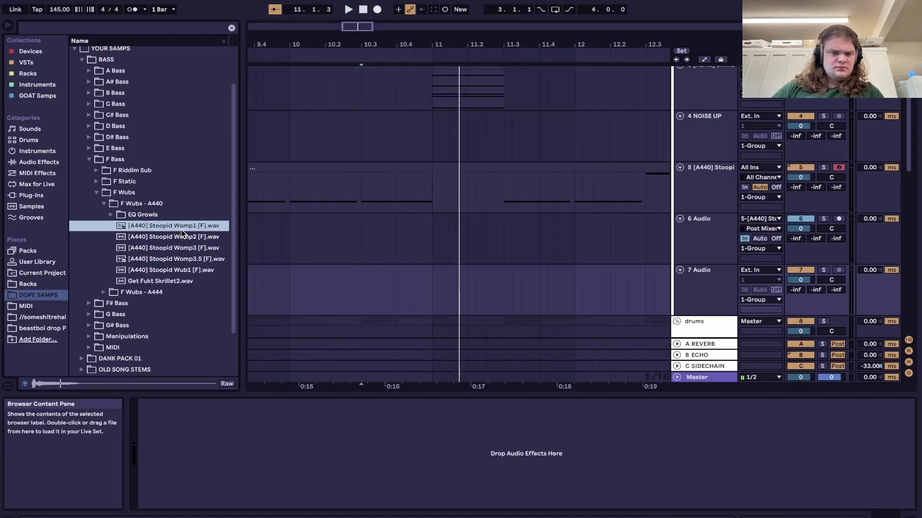
click(180, 235)
click(185, 224)
click(170, 281)
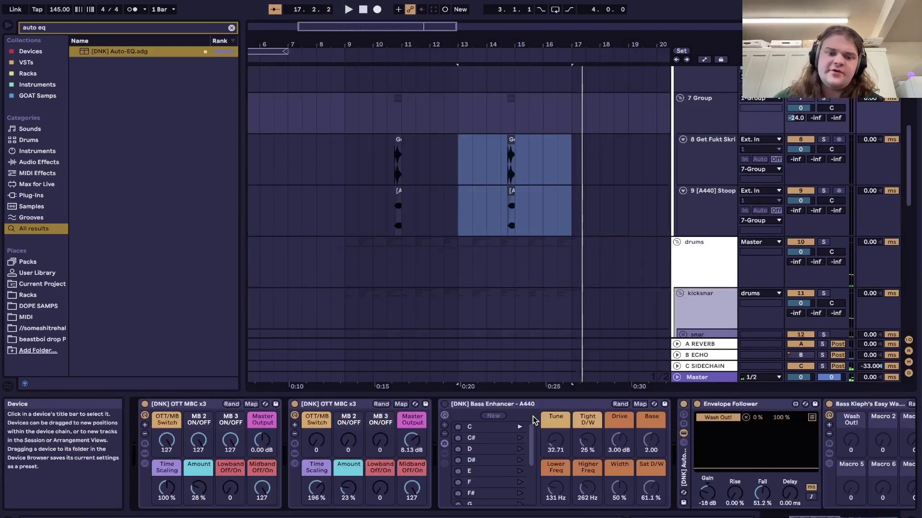
Find PITCHMAP, load it on 7 Group and set its key transform root to F
text(pitcha)
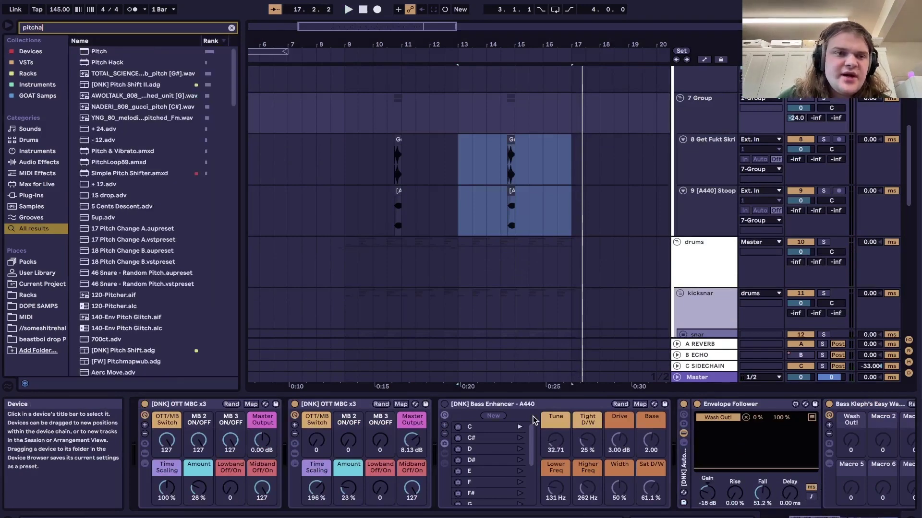
key(BackSpace)
key(super+s)
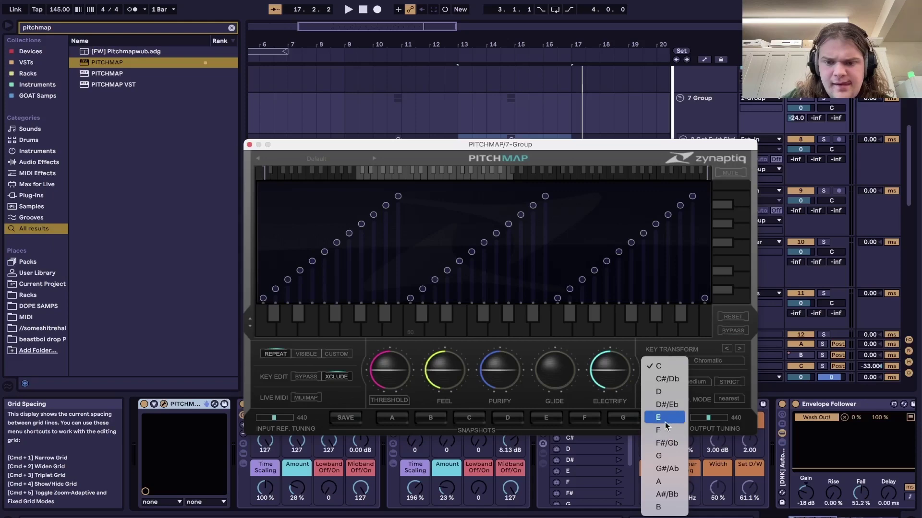
click(669, 428)
click(714, 367)
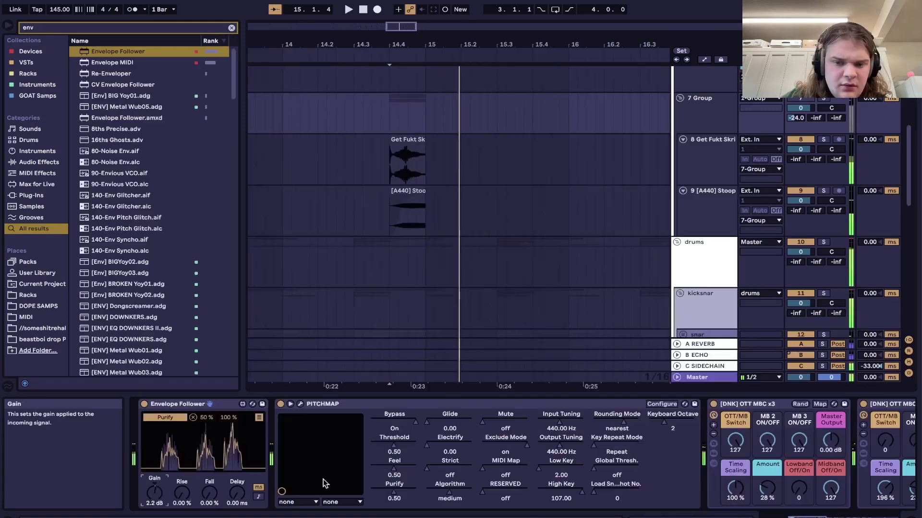
Hide the automation lanes and set the global groove amount to 76%
scroll(690, 481, right, 5)
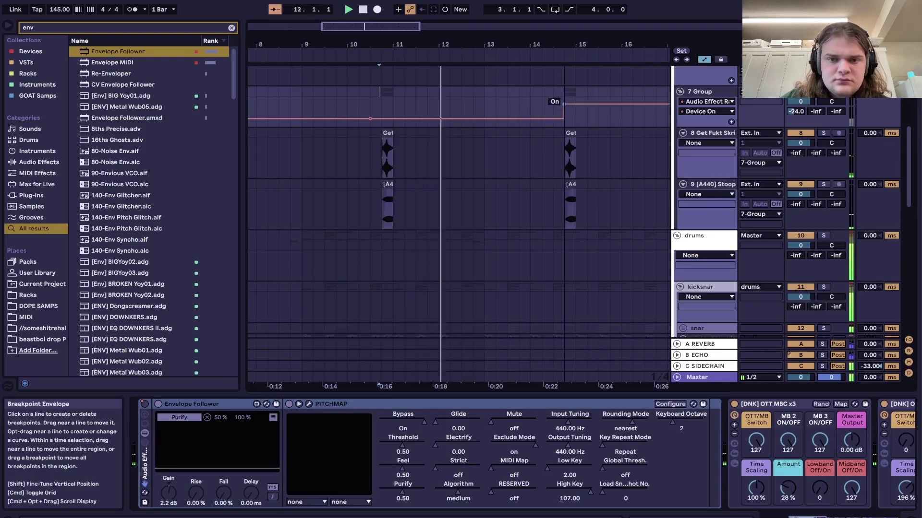
key(a)
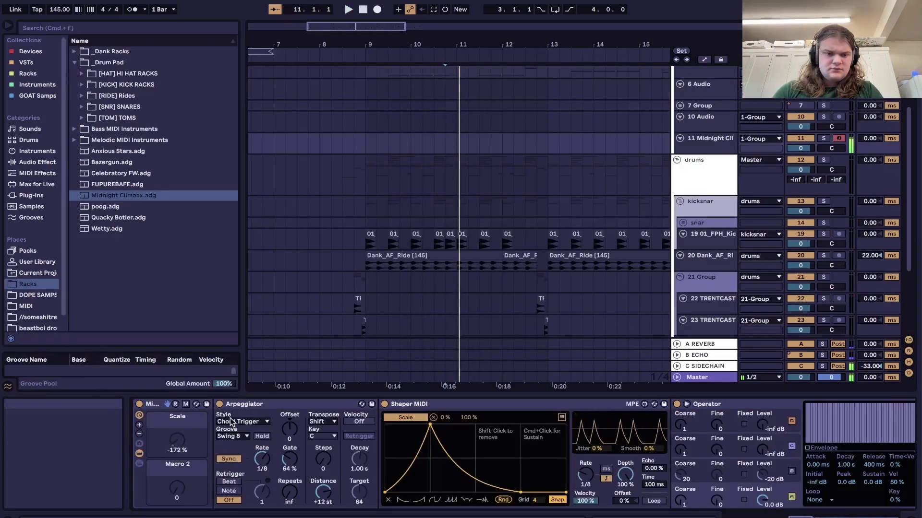
drag(229, 391, 228, 394)
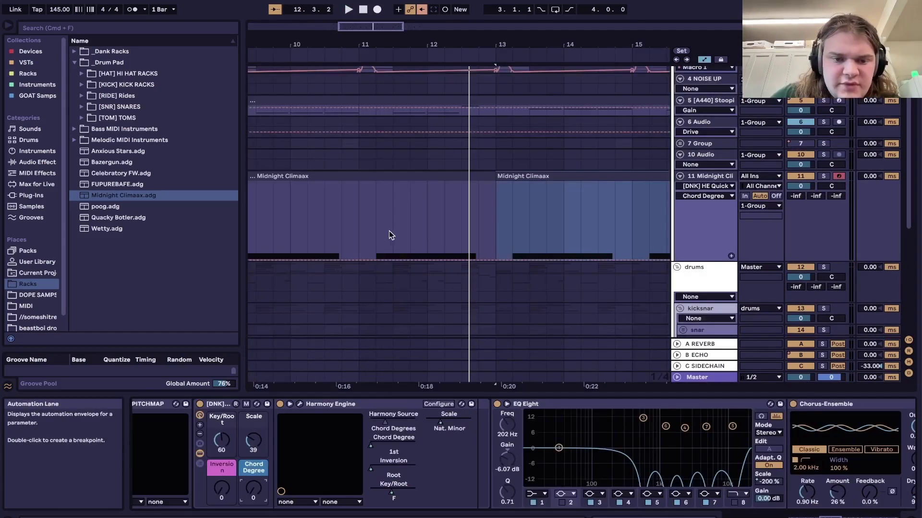
View the Harmony Engine plug-in's settings on track 11 and close its window
click(299, 404)
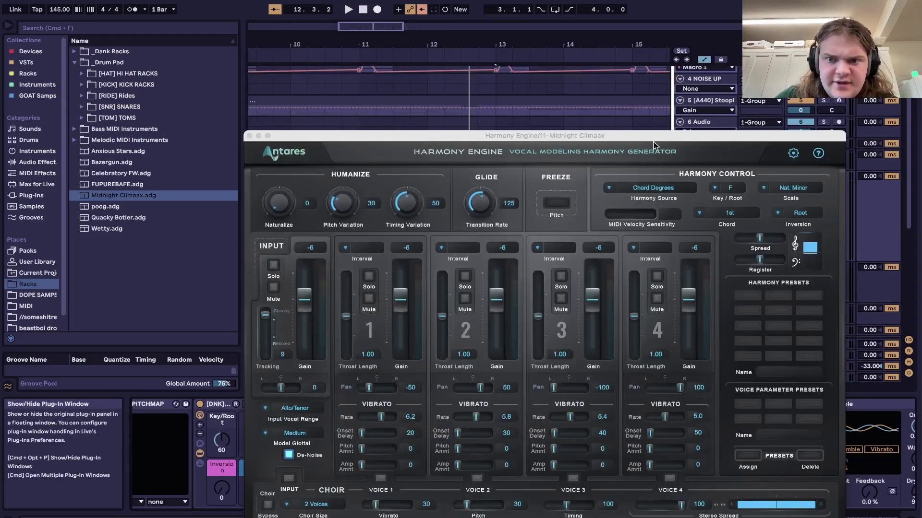
click(249, 136)
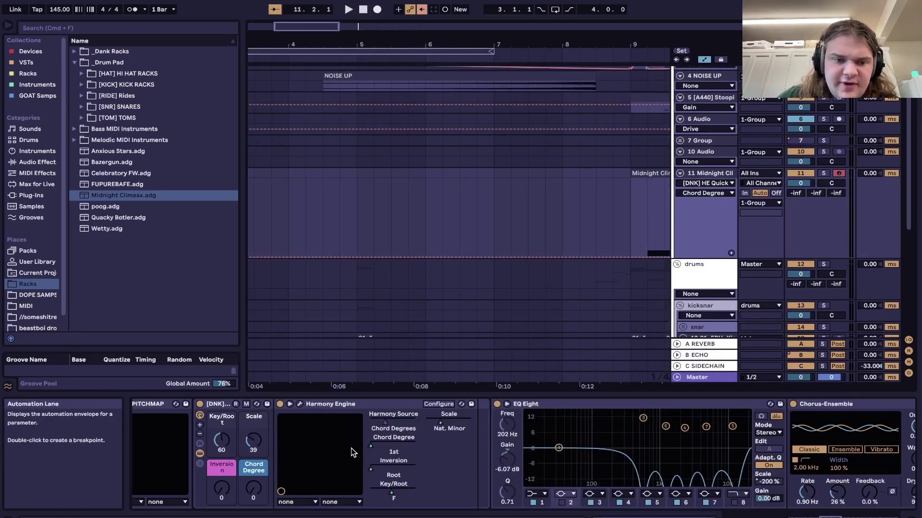
Compare how track 11 sounds from 9.2 with PITCHMAP and the Harmony Engine rack switched off and on
scroll(352, 453, left, 5)
click(583, 402)
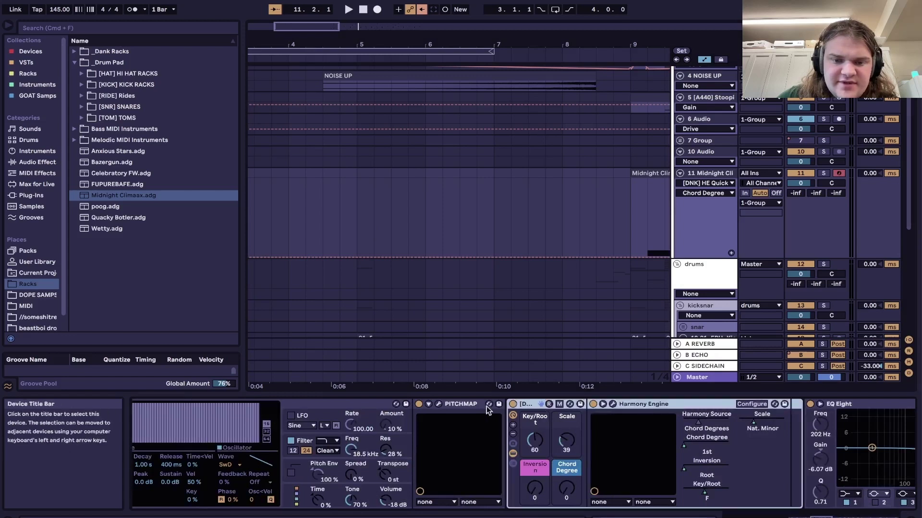
click(419, 406)
click(643, 221)
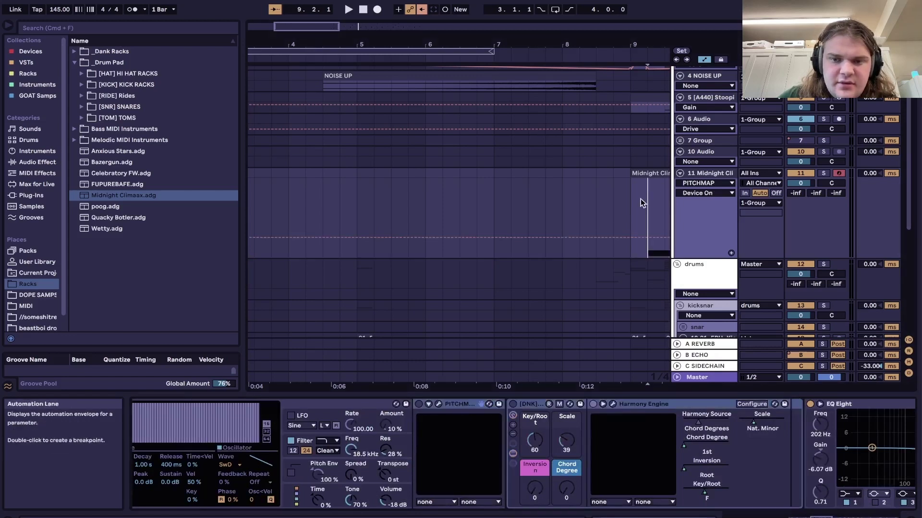
key(space)
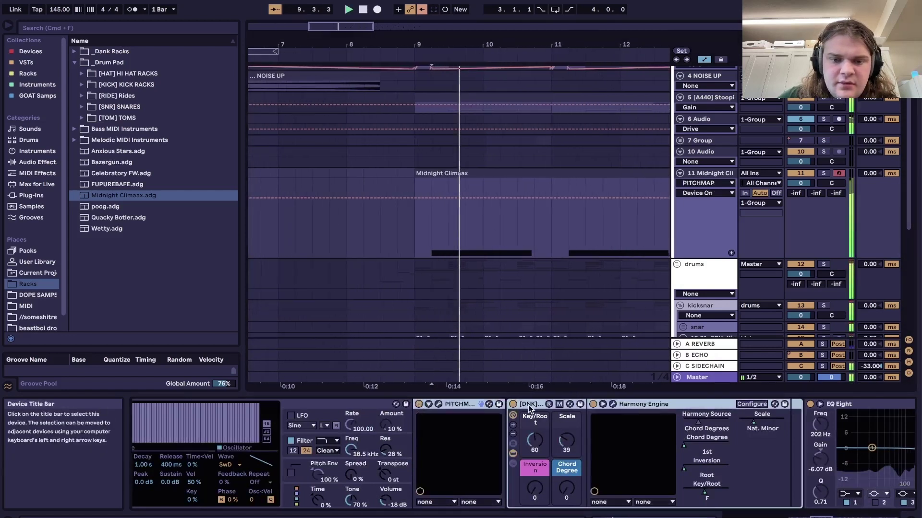
scroll(532, 434, right, 1)
scroll(532, 434, right, 5)
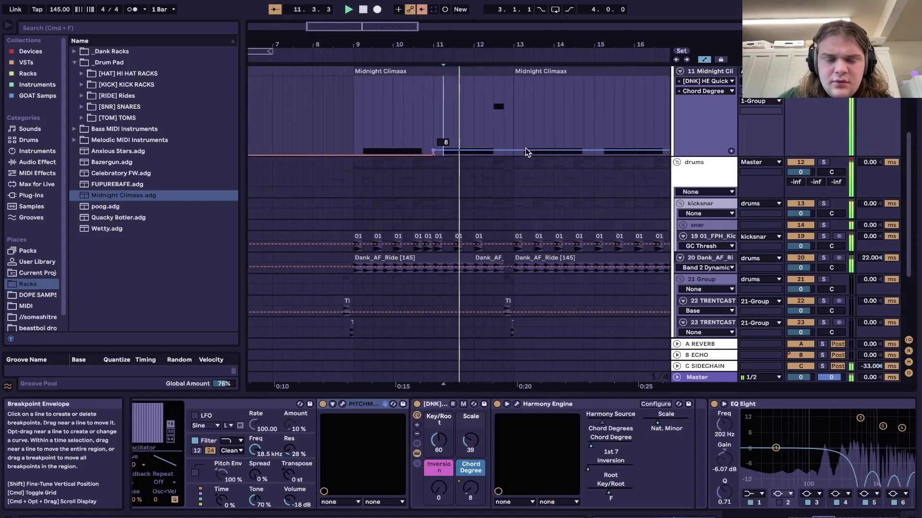
Open the Midnight Climaax clip at bar 13 and raise its first F3 note to a higher pitch
scroll(527, 151, left, 1)
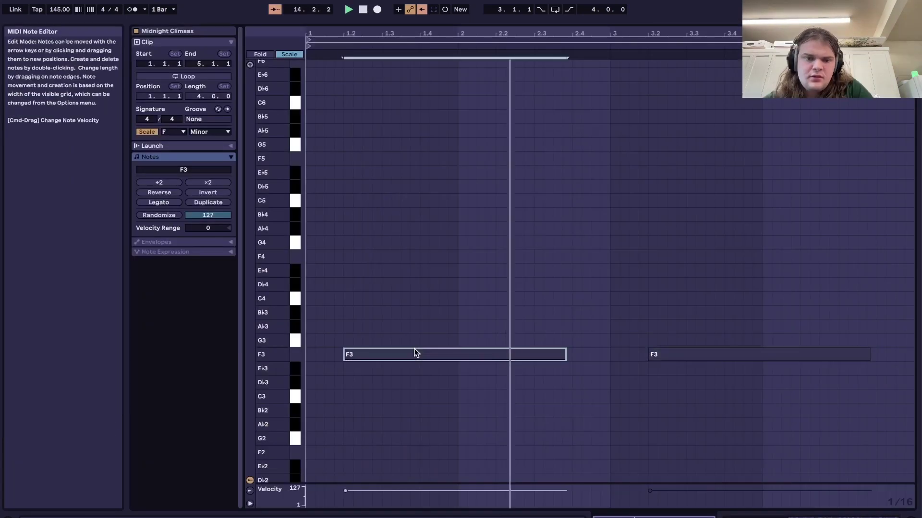
double_click(526, 151)
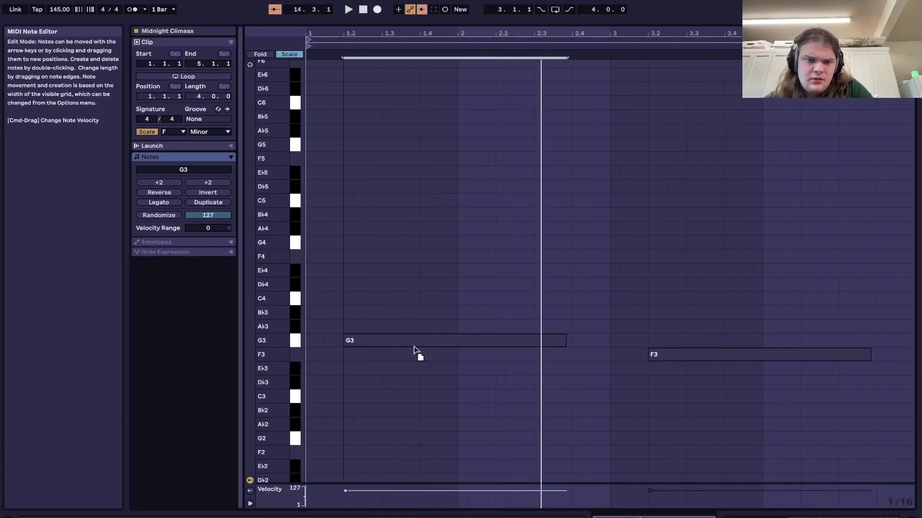
drag(416, 354, 422, 305)
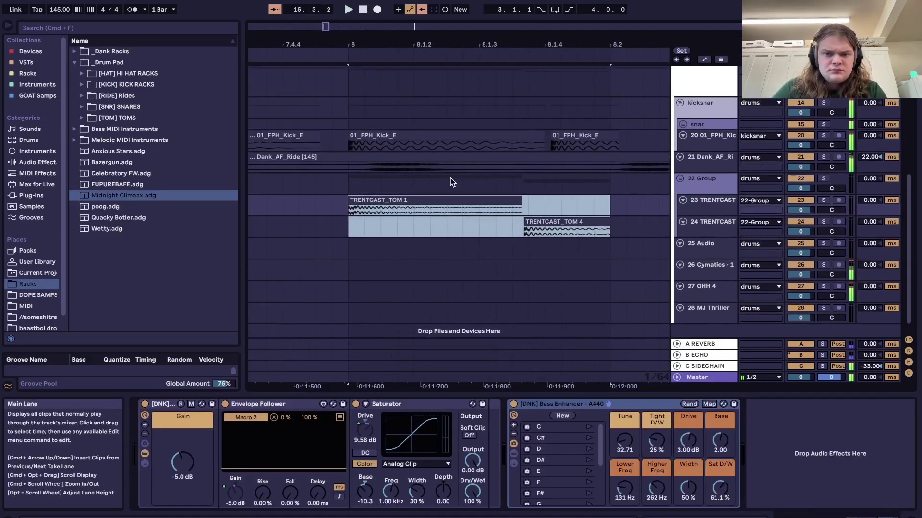
Shift the second kick of bar 8 earlier to line up with the TRENTCAST_TOM 4 hit and play back the fill
click(562, 137)
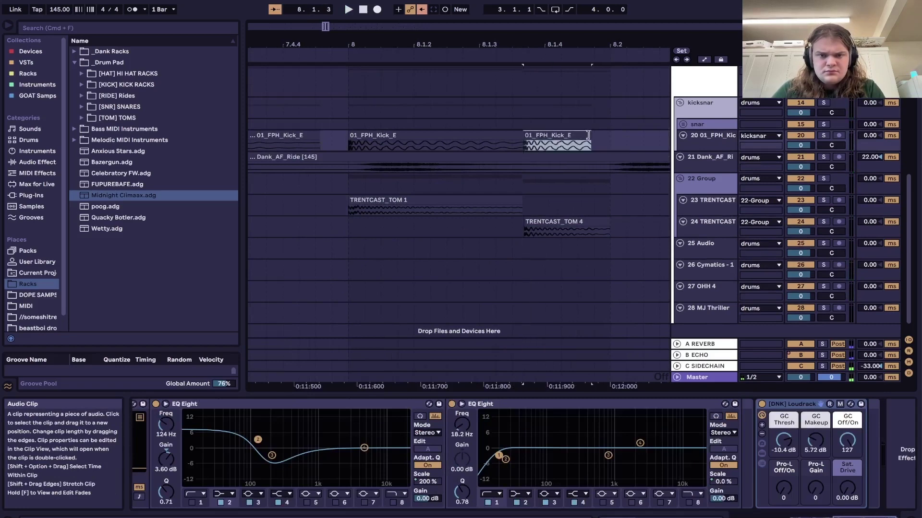
click(349, 141)
key(space)
scroll(348, 144, down, 3)
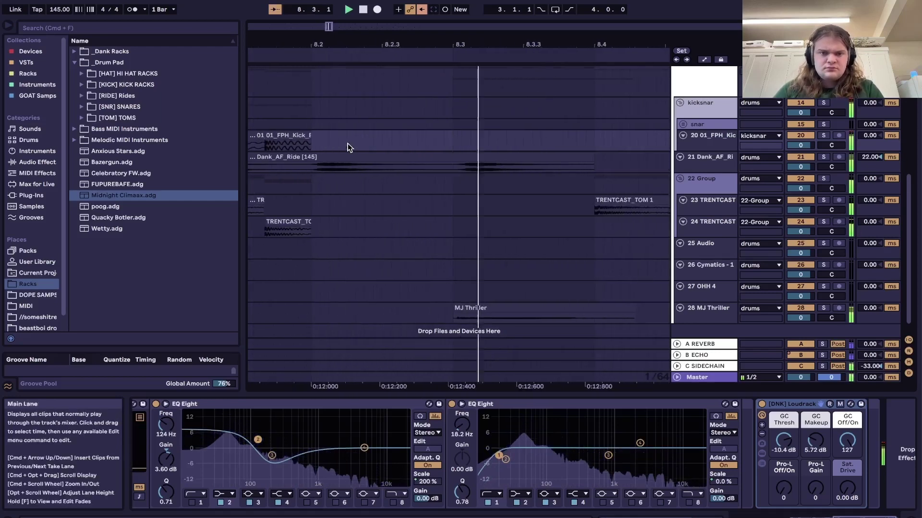
scroll(402, 228, left, 3)
drag(428, 226, 285, 199)
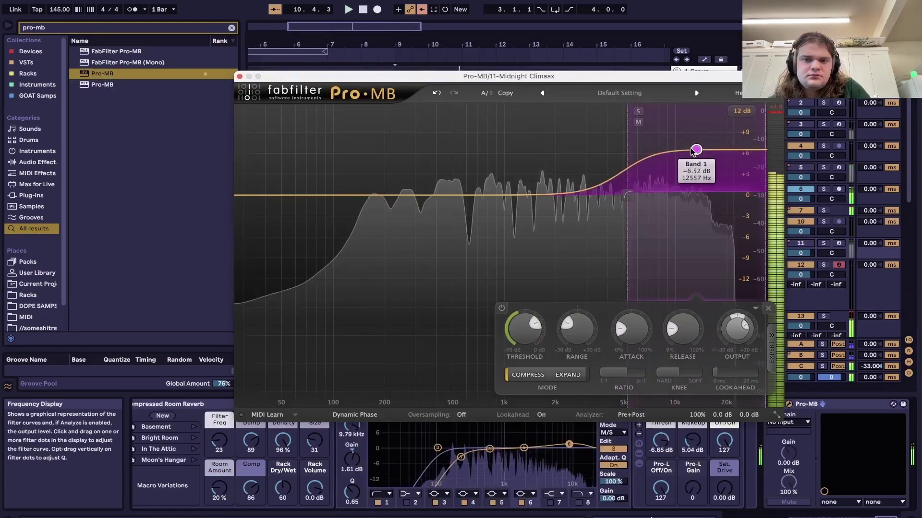
Reduce the high band's range in Pro-MB on track 11 and turn down the dynamic range of the 173 Hz bell in Pro-Q 3
drag(580, 331, 582, 342)
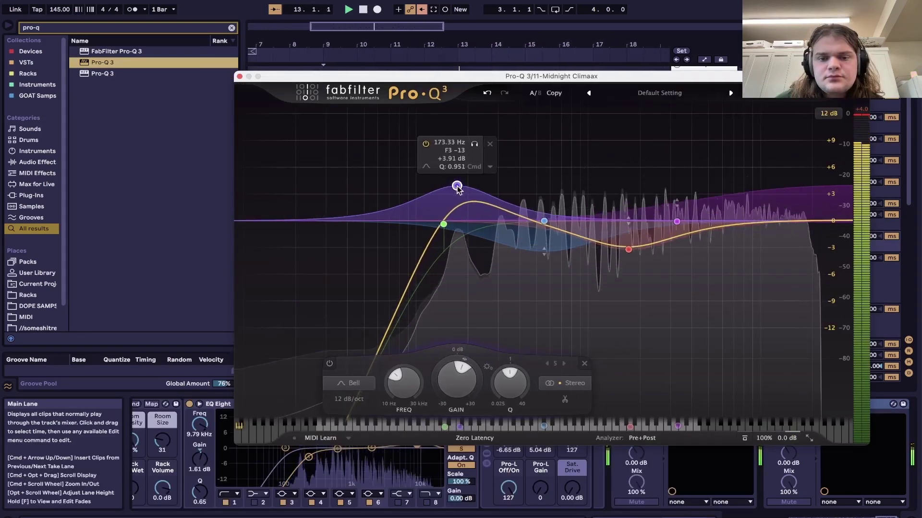
drag(450, 387, 450, 400)
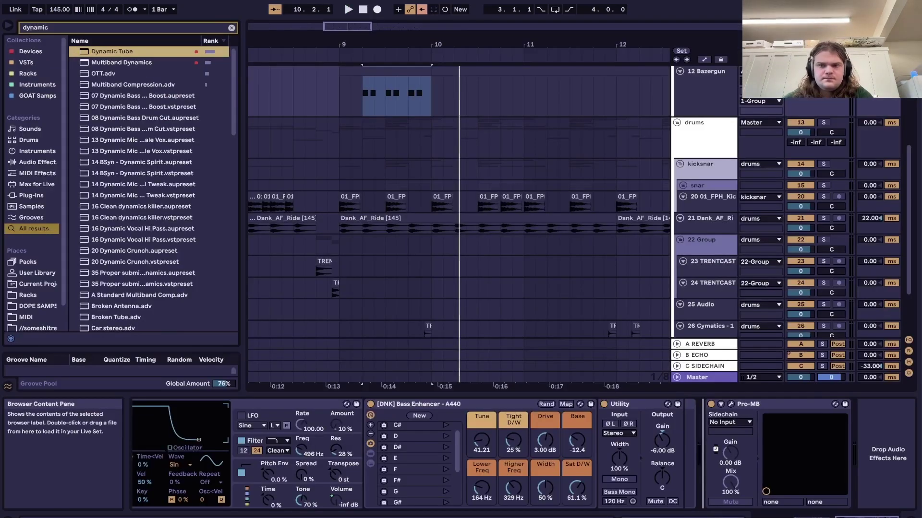
Insert Dynamic Tube between Utility and Pro-MB on 12 Bazergun and audition the clip
drag(715, 450, 716, 450)
key(space)
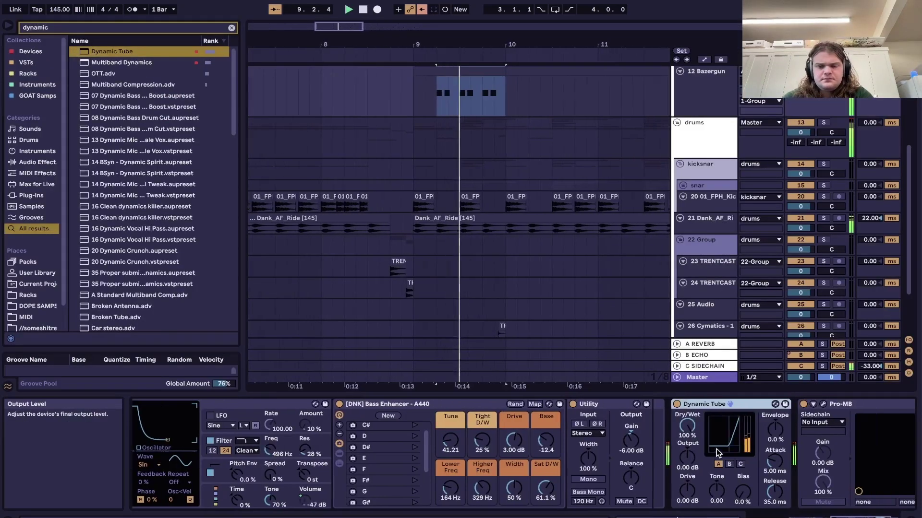
key(space)
key(space)
Set Dynamic Tube's envelope to 57% and its output and drive to 3.52 dB while replaying the clip
drag(774, 429, 774, 398)
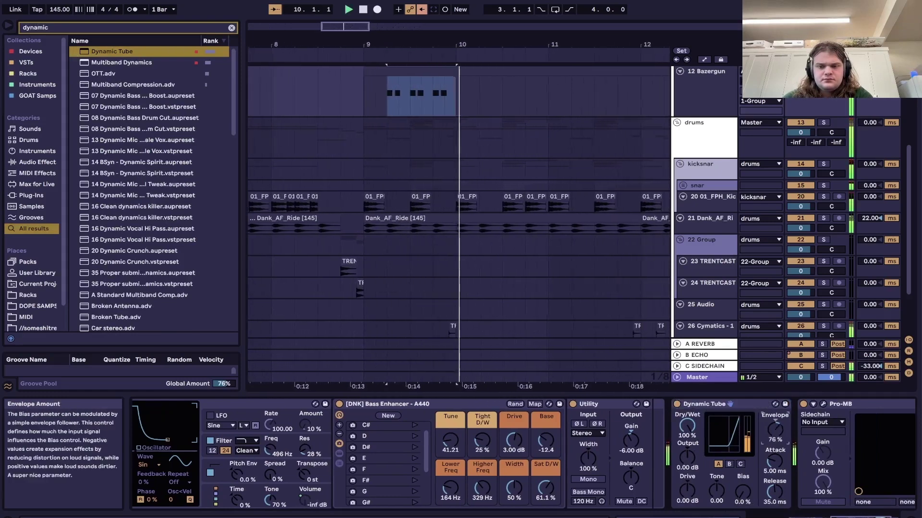
key(space)
key(space)
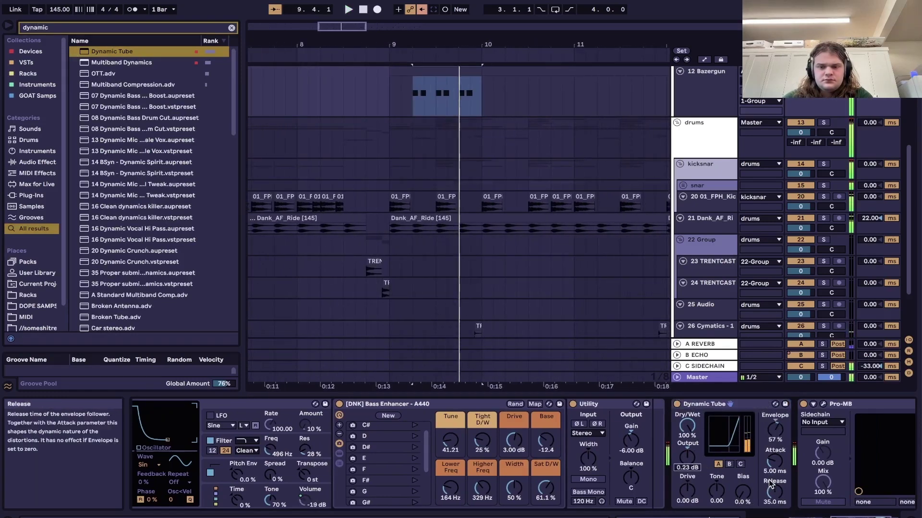
key(space)
key(space)
key(space)
Add EQ Eight after Dynamic Tube on Bazergun, make band 1 a low cut and raise its cutoff frequency
key(super+f)
text(eq)
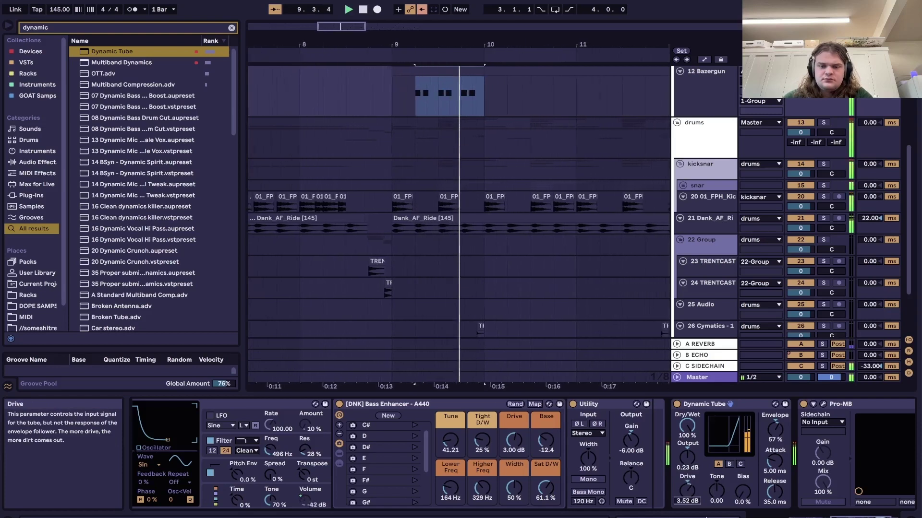
key(Return)
click(588, 494)
click(588, 432)
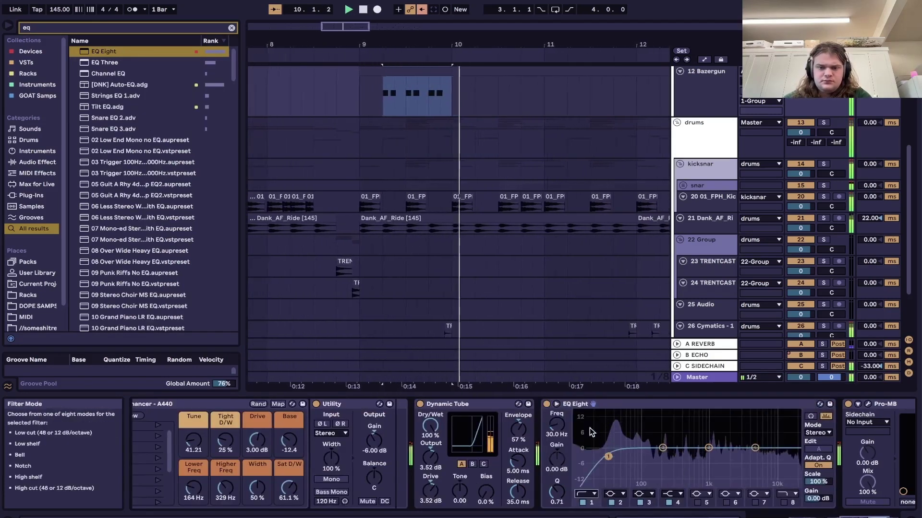
drag(608, 456, 661, 456)
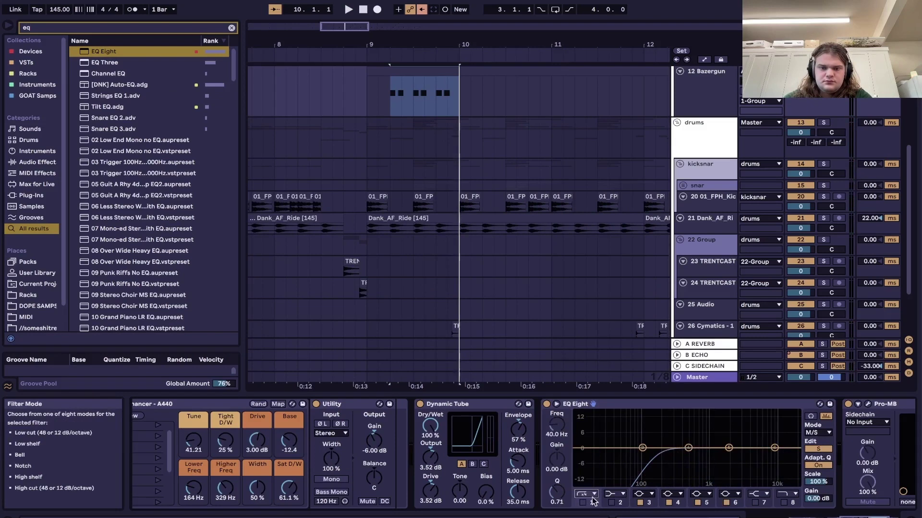
Enable the side channel's low cut on band 1 in EQ Eight and set it to 245 Hz with a Q of 0.61
click(583, 503)
key(space)
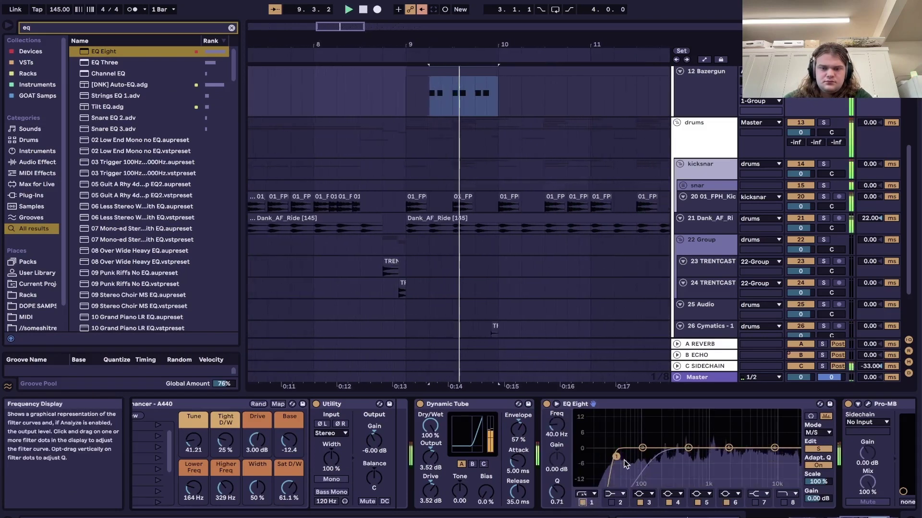
drag(672, 459, 670, 458)
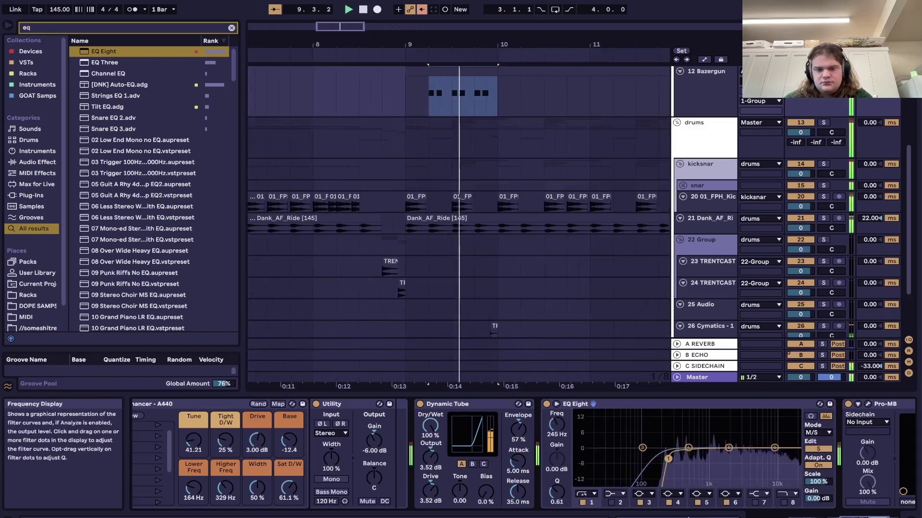
Raise Pro-MB's band 4 around 100 Hz on Bazergun and pull Pro-Q 3's 7.2 kHz high shelf down to about 0 dB
click(867, 404)
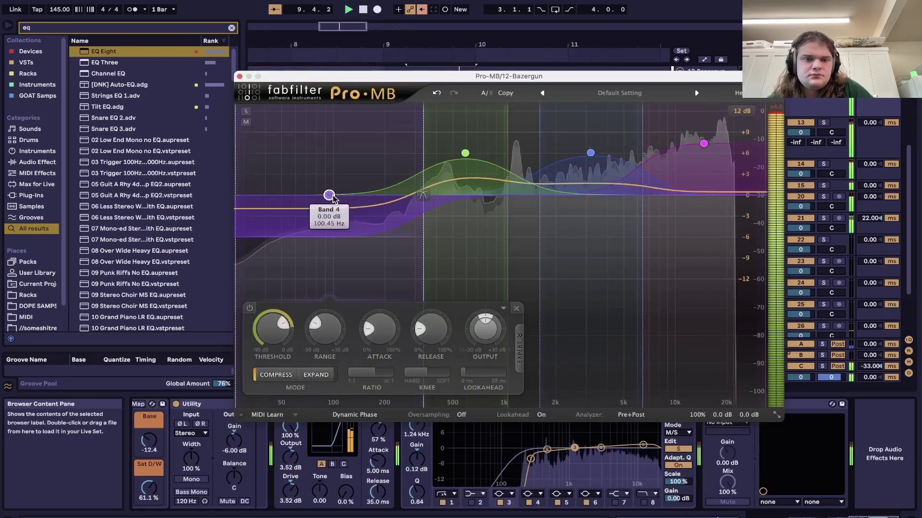
drag(330, 194, 331, 159)
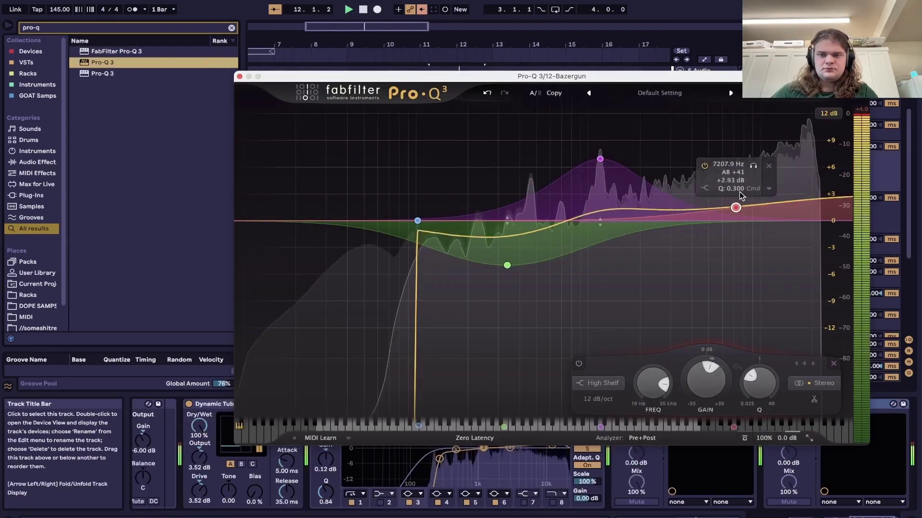
drag(736, 206, 737, 222)
double_click(416, 209)
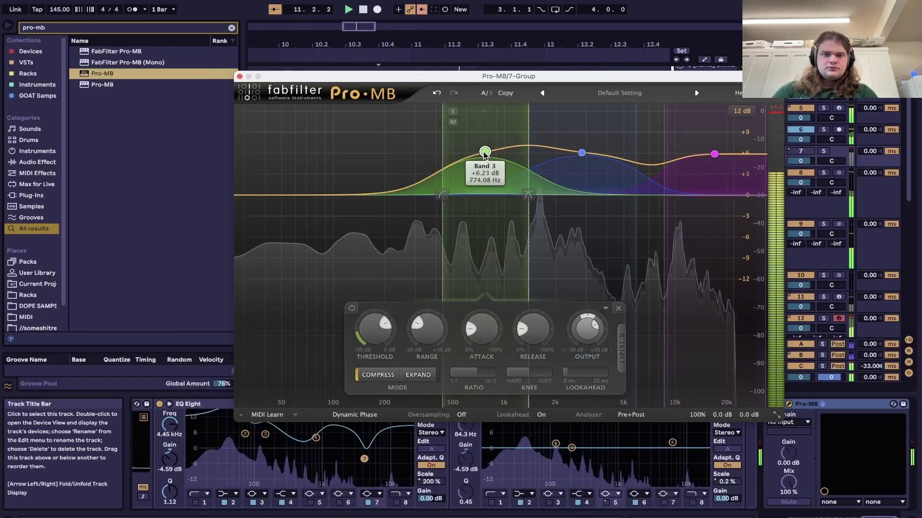
Lower band 3 of Pro-MB on 7-Group to about 0 dB and adjust the band around 3.3 kHz in track 11's Pro-Q 3
drag(483, 153, 485, 192)
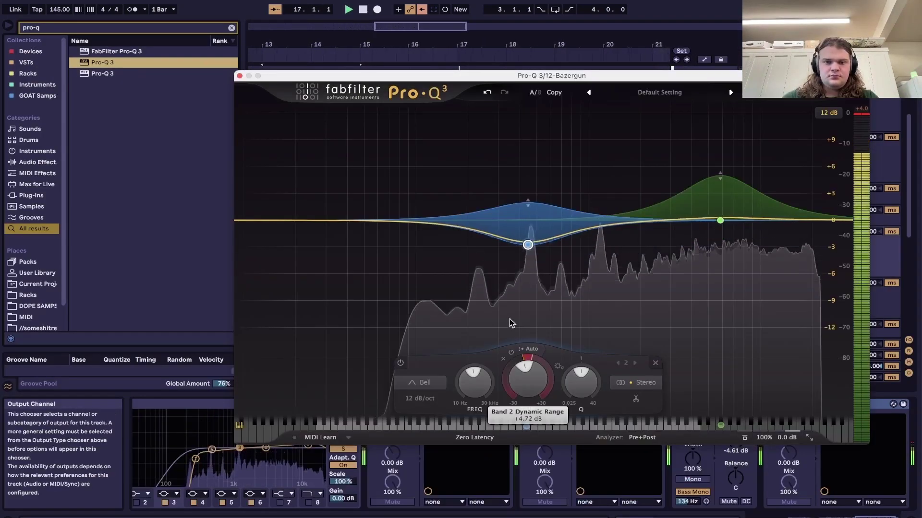
click(239, 76)
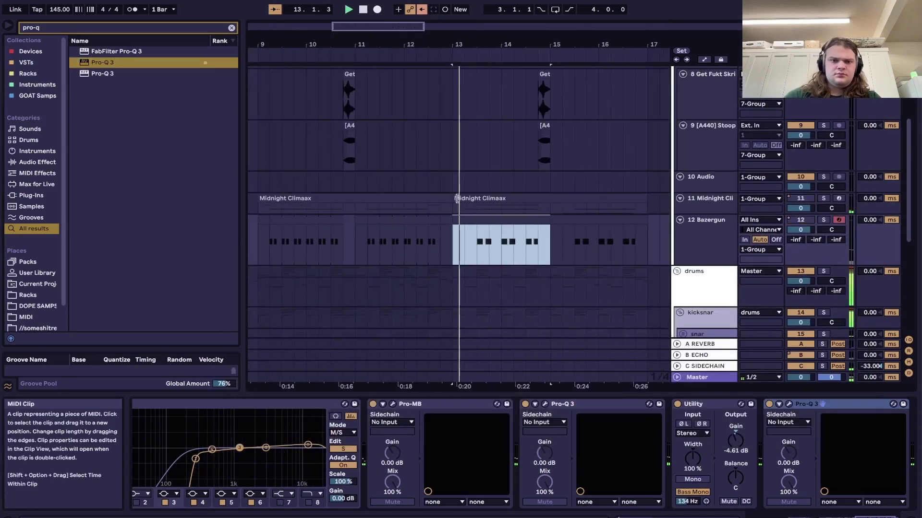
scroll(457, 197, up, 1)
click(324, 251)
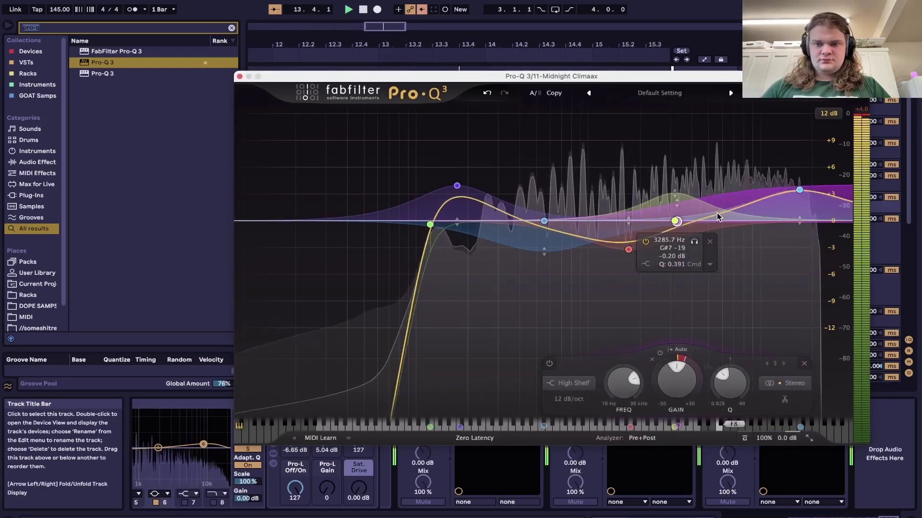
drag(718, 218, 680, 231)
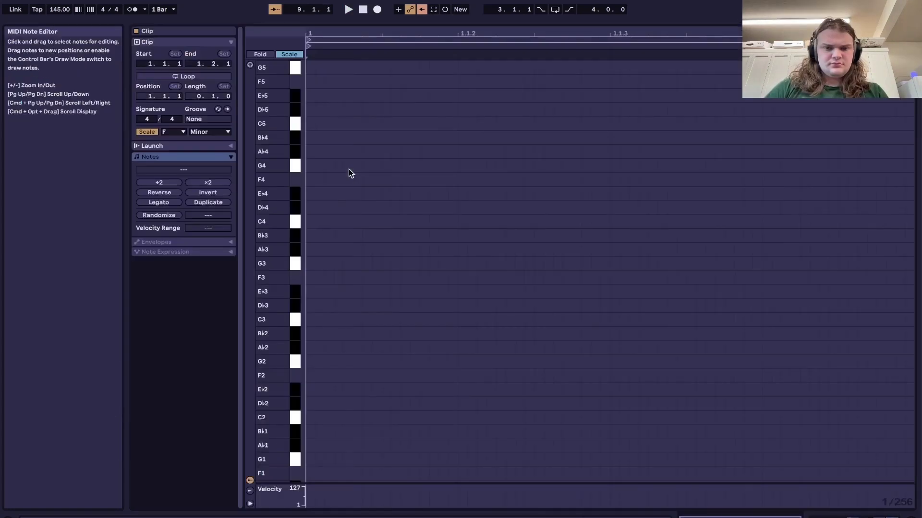
Draw F1 across the full length of the new one-beat MIDI clip at bar 9 and play it
scroll(376, 269, down, 5)
key(b)
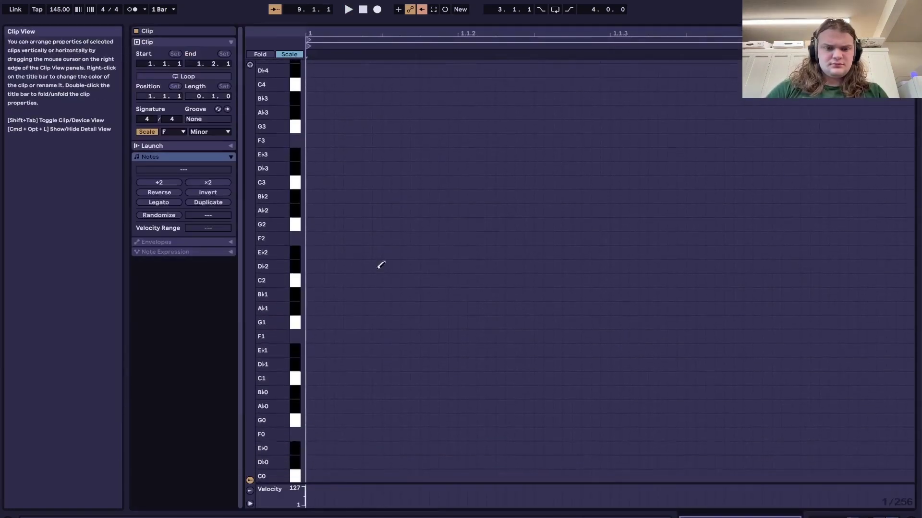
scroll(381, 264, down, 2)
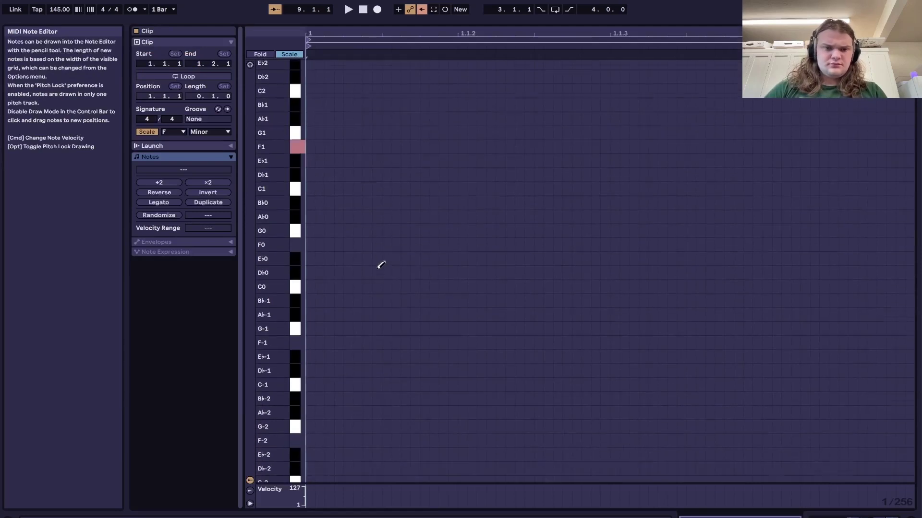
drag(311, 147, 880, 153)
key(space)
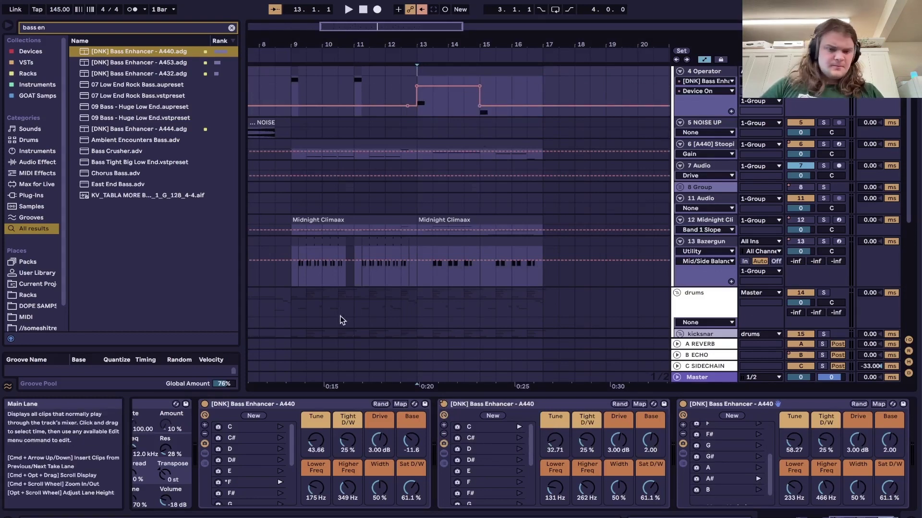
Automate Device On for the Bass Enhancers on 4 Operator, with one switching on at bar 15, and play from bar 13
scroll(231, 405, left, 3)
right_click(231, 405)
click(239, 410)
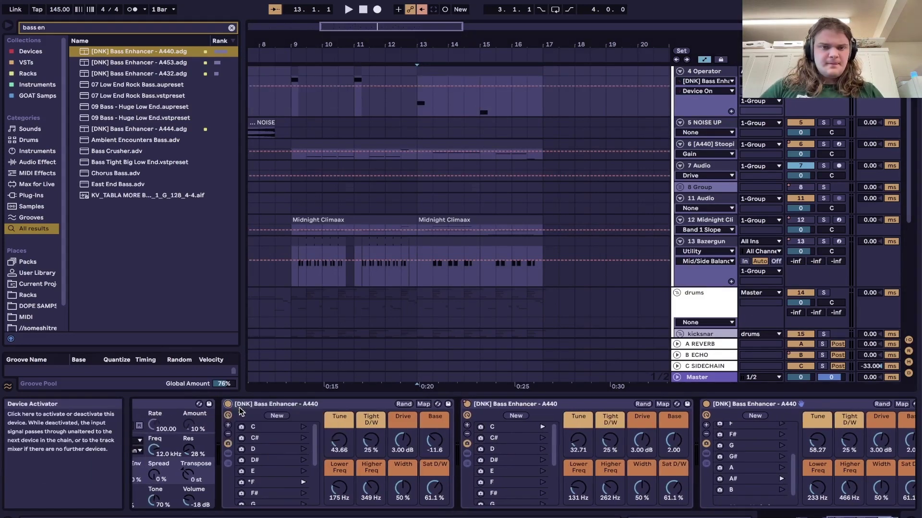
key(space)
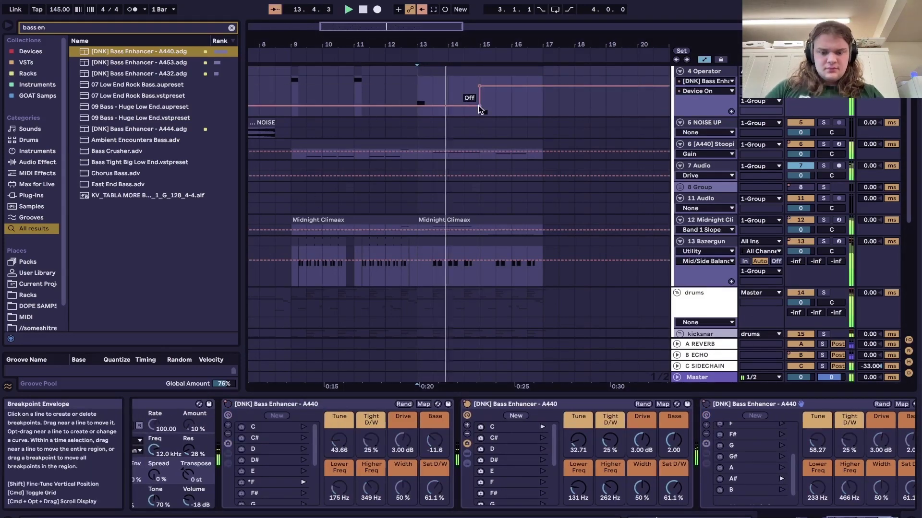
key(a)
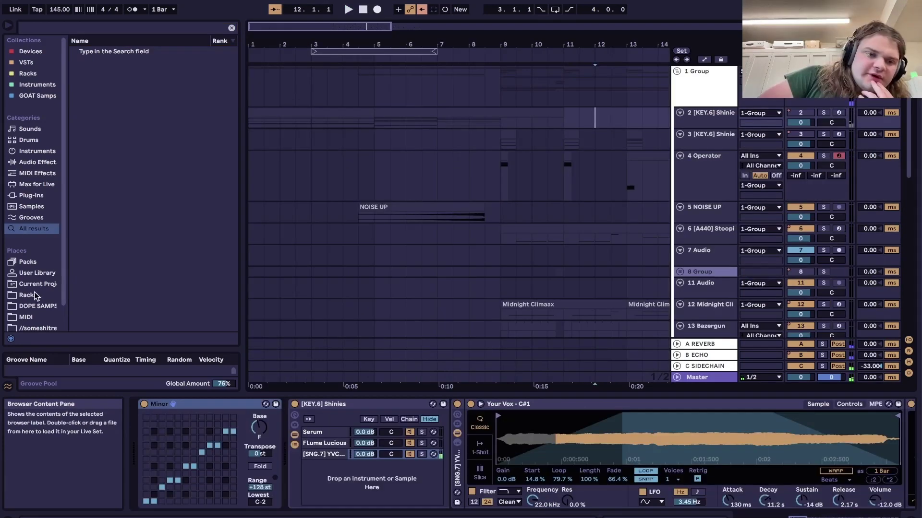
Find a DS_VDH_126 C#m vocal loop in the DOPE SAMPS Splice vocals and place it on 14 Audio around bar 9
click(33, 295)
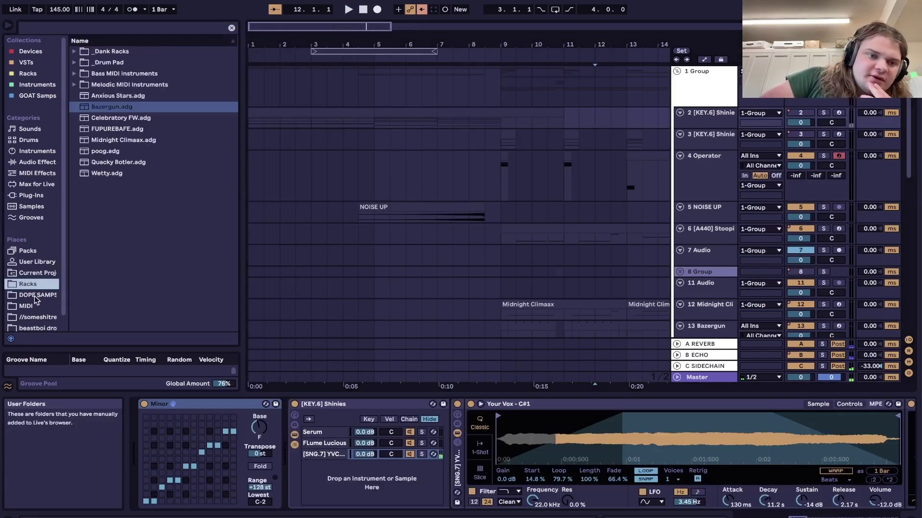
click(35, 295)
click(90, 185)
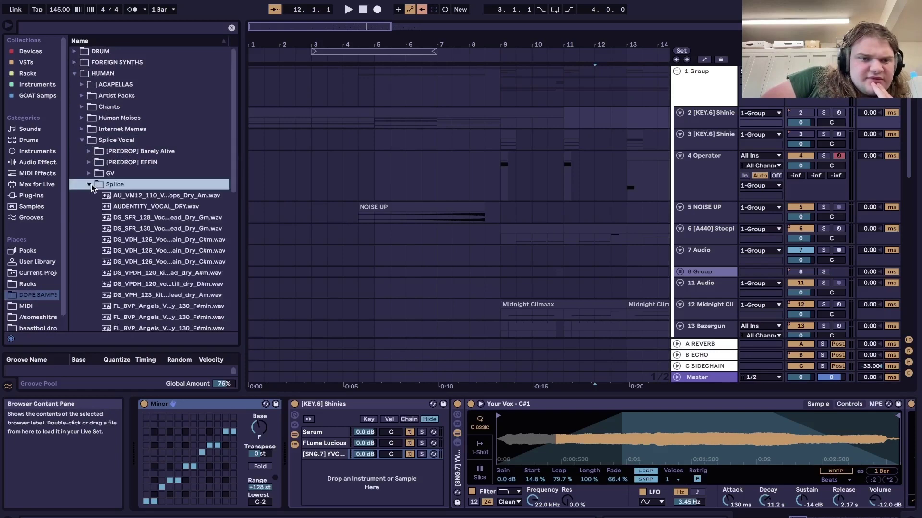
scroll(92, 184, down, 2)
click(92, 185)
scroll(309, 201, down, 8)
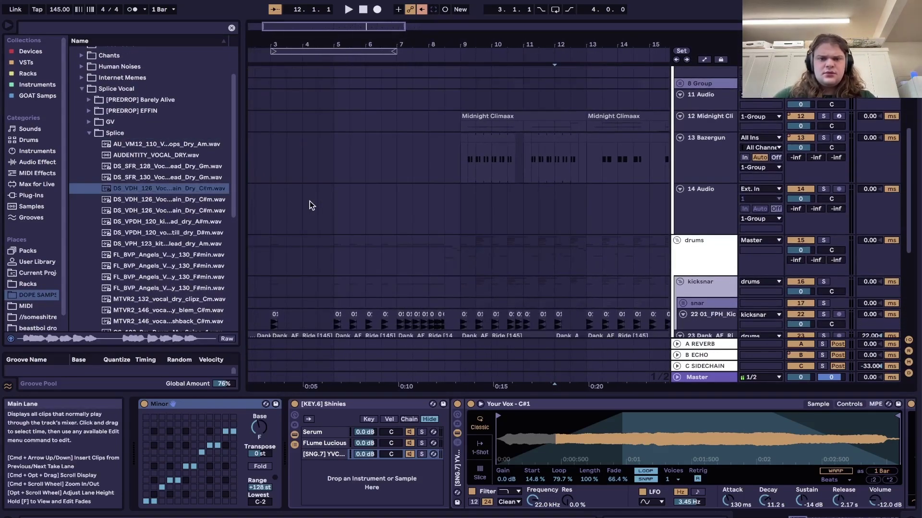
drag(169, 188, 444, 215)
scroll(444, 215, up, 5)
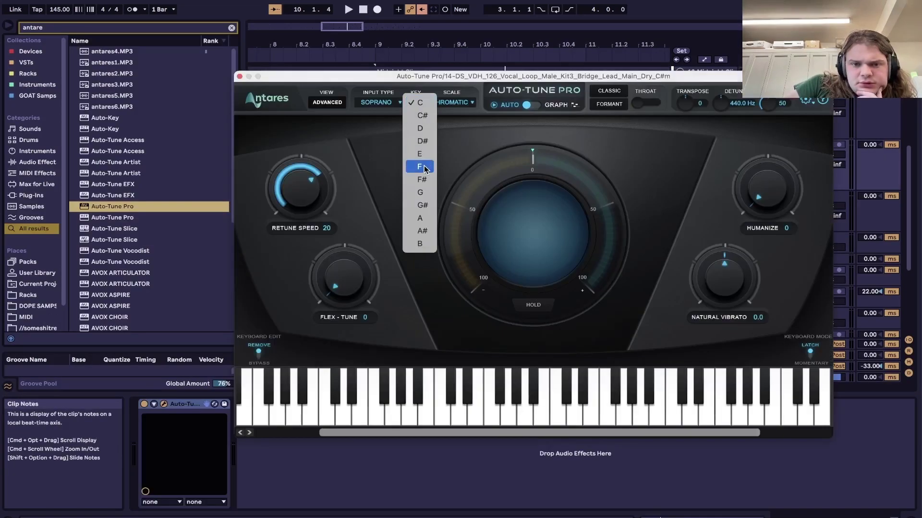
Set Auto-Tune Pro's key to F and change its scale on the vocal loop track
click(425, 168)
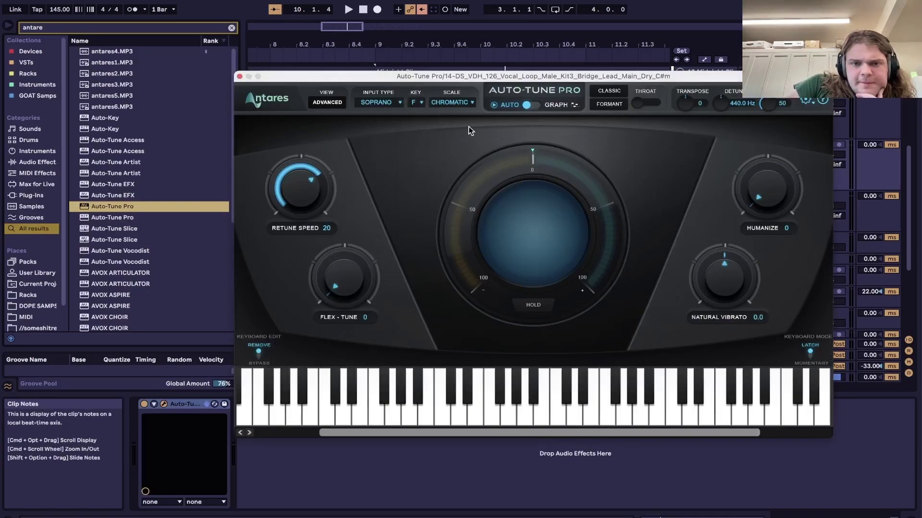
click(464, 102)
click(462, 91)
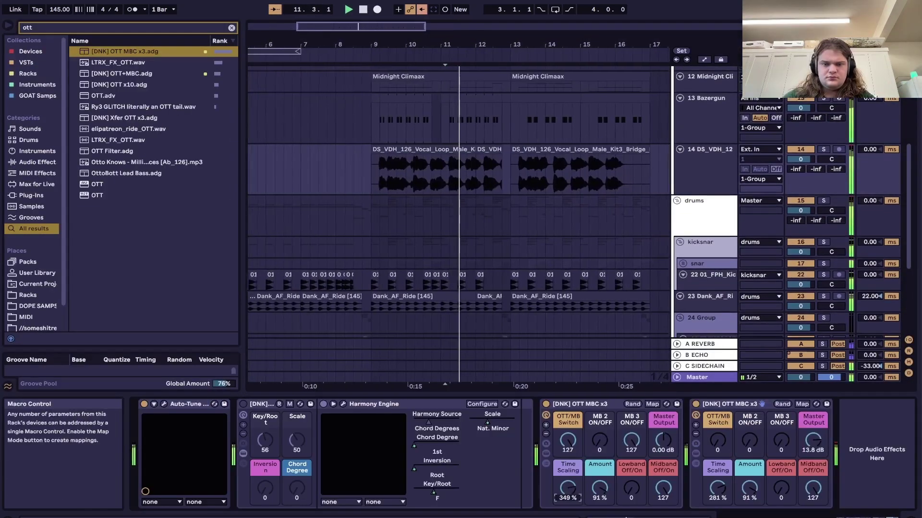
Set the first OTT MBC x3's Time Scaling to 234 % on the vocal track while auditioning the vocals
drag(567, 488, 599, 510)
key(space)
key(space)
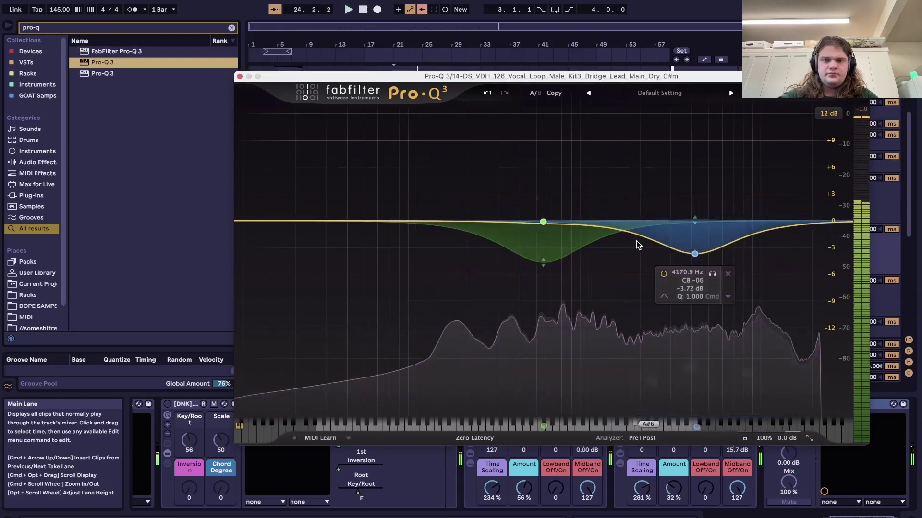
Add two cuts of about 3 dB to the vocal's Pro-Q 3 and give them upward dynamic range, with +4.76 dB on band 3
drag(629, 228, 610, 249)
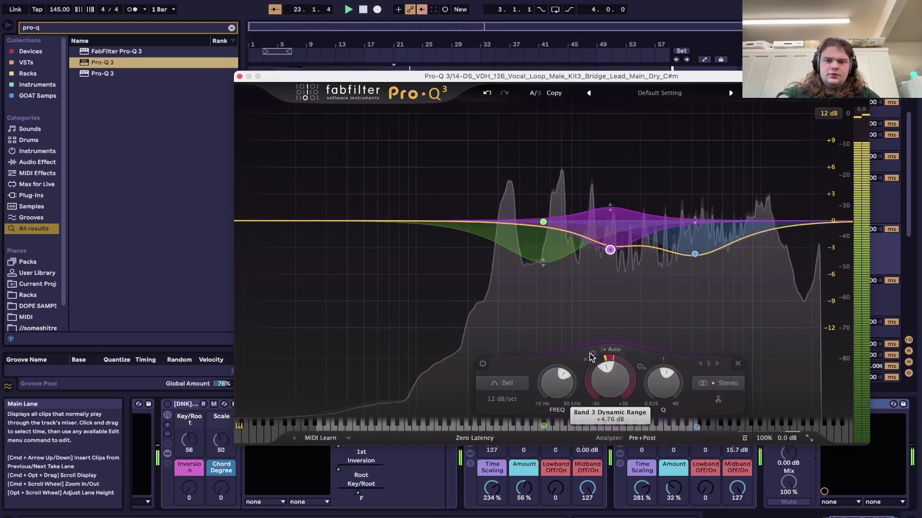
drag(499, 221, 499, 246)
drag(480, 375, 485, 319)
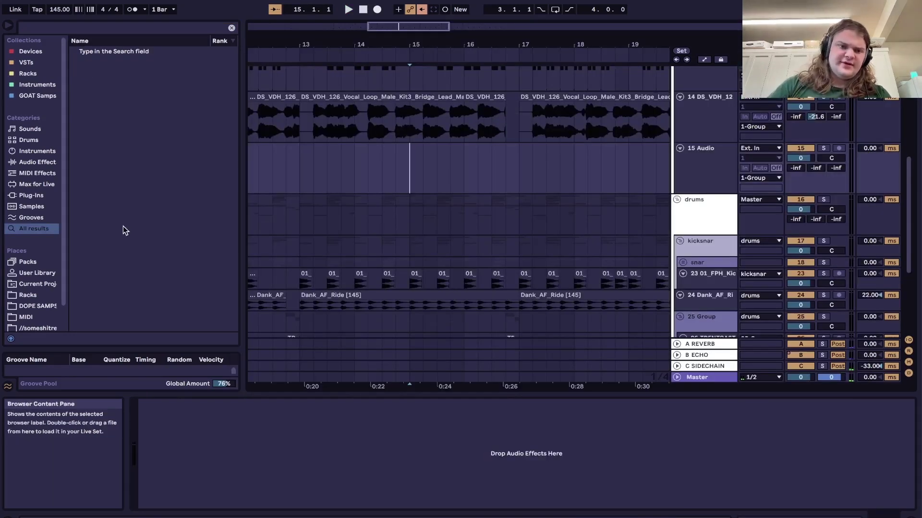
Place [A440] Hindering Tail from the DOPE SAMPS D# Wubs folder on 15 Audio, spanning 16.4 to bar 17, and open the clip
click(33, 293)
click(44, 296)
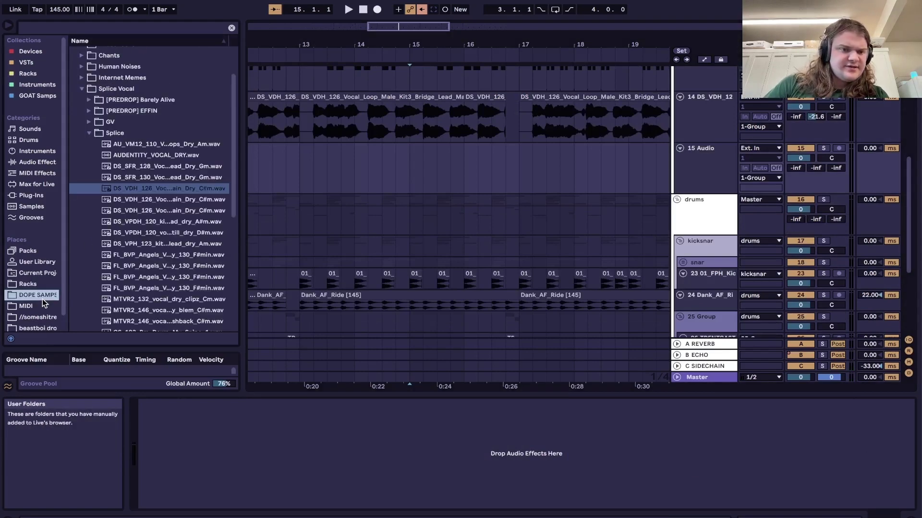
drag(158, 198, 510, 174)
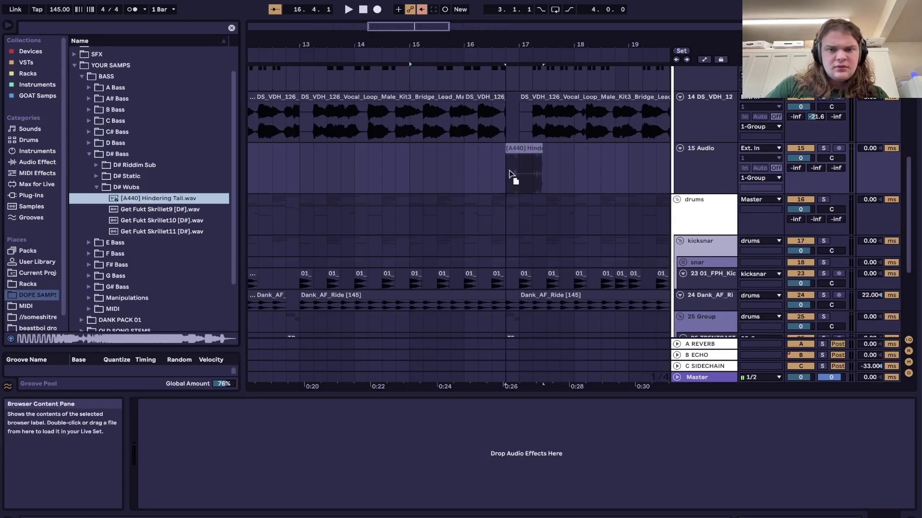
key(z)
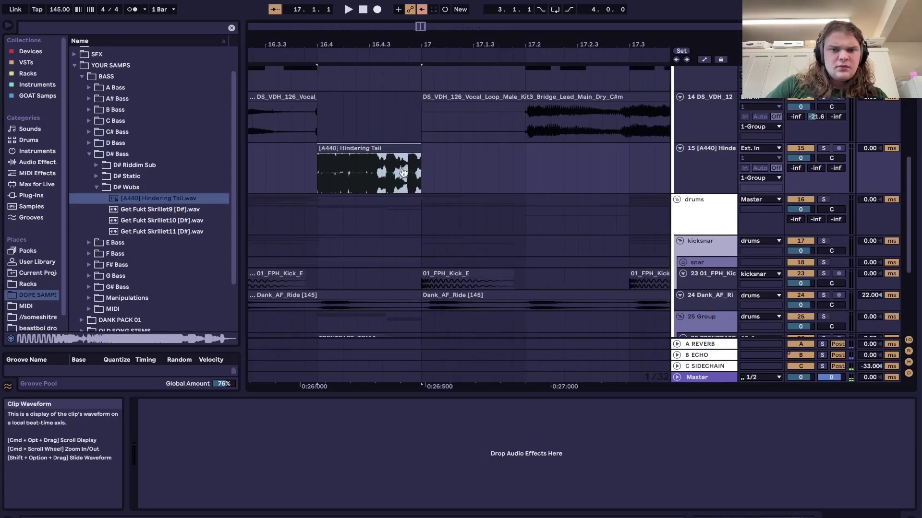
drag(384, 176, 330, 153)
double_click(331, 153)
click(148, 244)
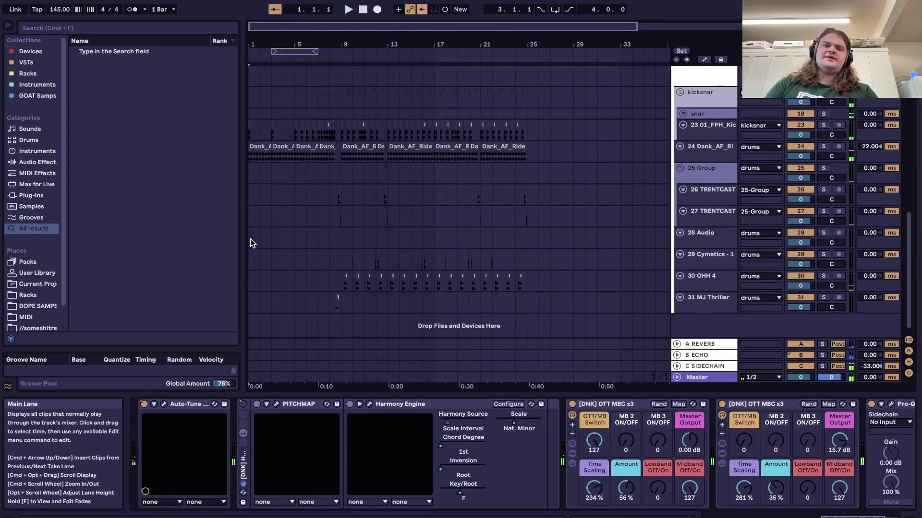
Play the arrangement from bar 1 and review the drum, vocal and bass tracks
scroll(249, 239, up, 2)
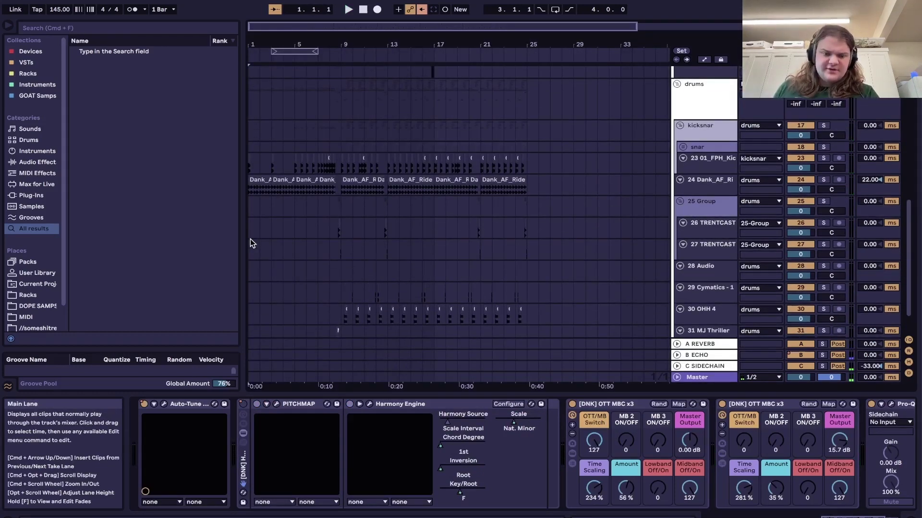
key(space)
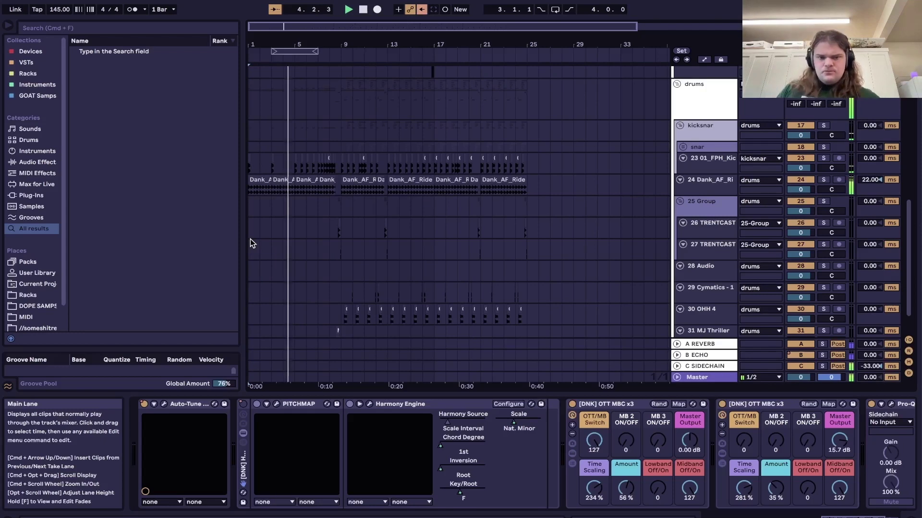
scroll(249, 239, up, 8)
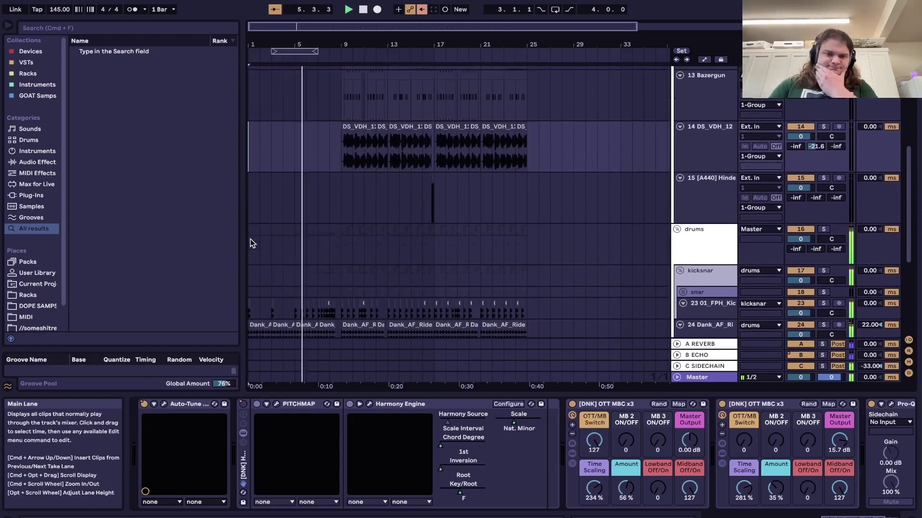